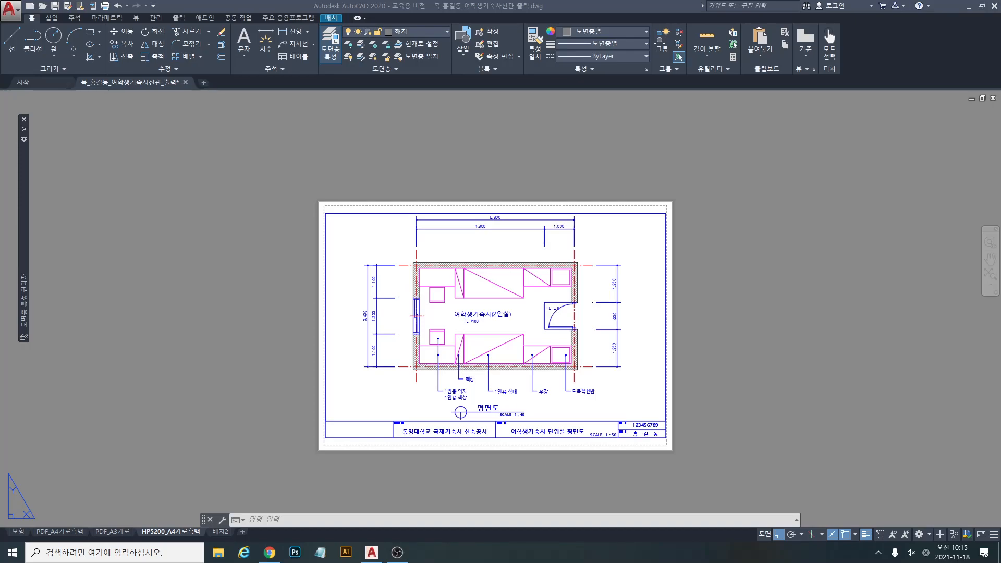
{"action": "key", "text": "super"}
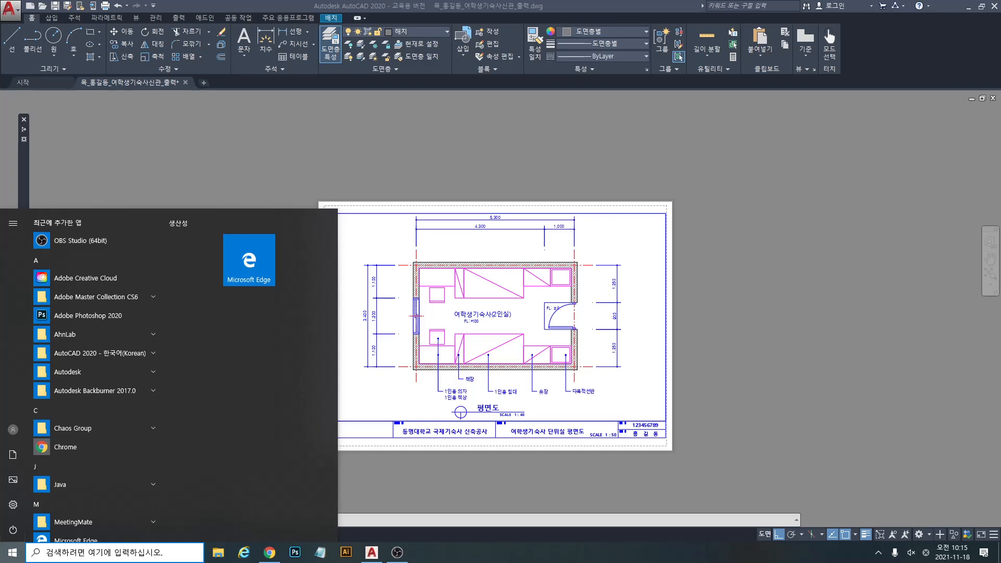
{"action": "left_click", "coordinate": [692, 301]}
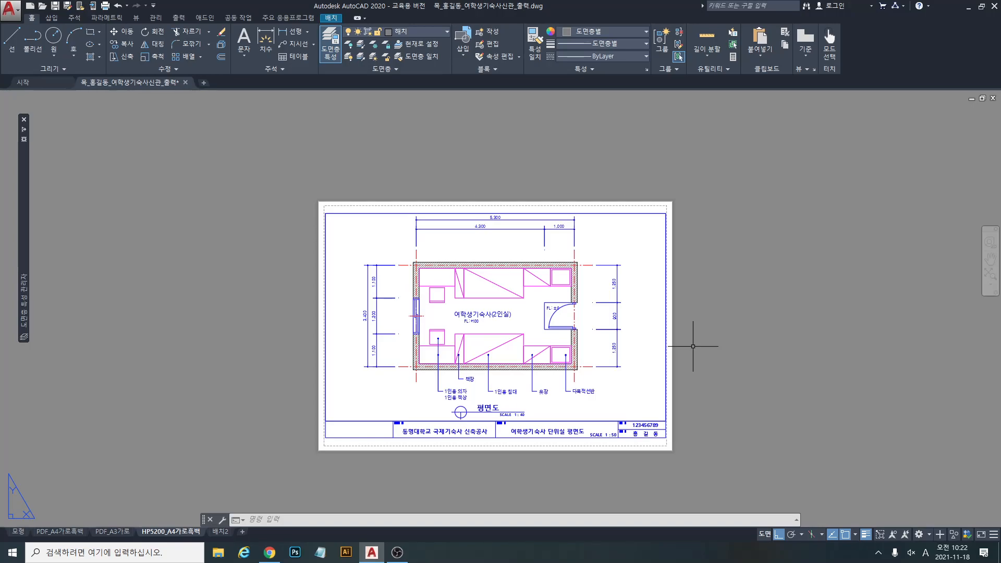
From model space, open the plotter manager, inspect the existing files in its Plot Styles folder, and close it.
{"action": "left_click", "coordinate": [18, 531]}
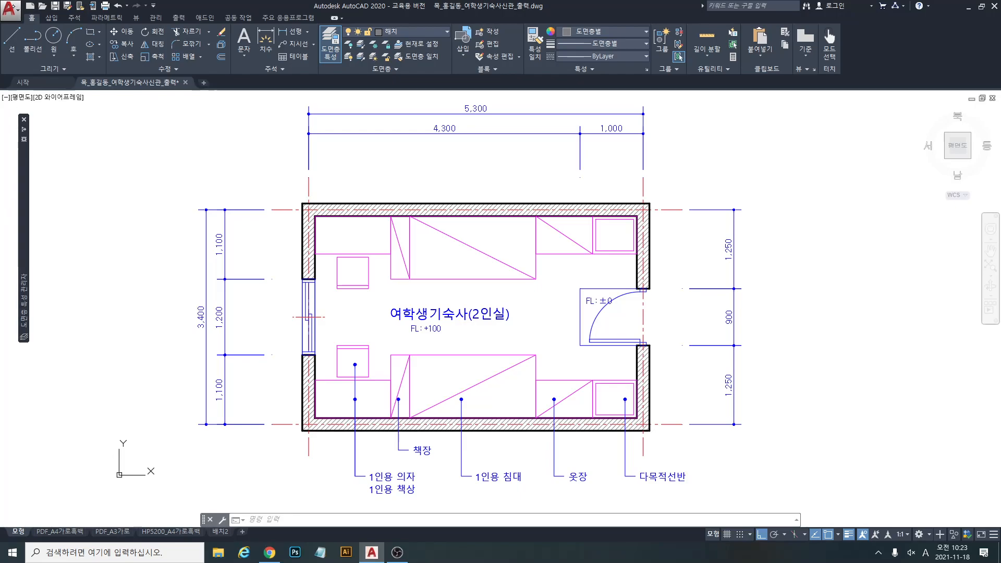
{"action": "left_click", "coordinate": [14, 7]}
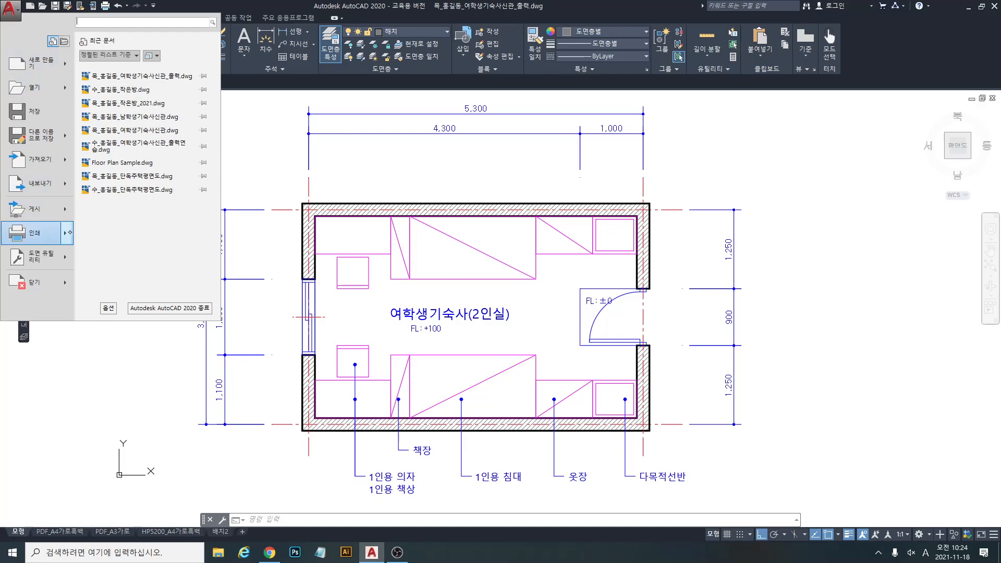
{"action": "mouse_move", "coordinate": [66, 233]}
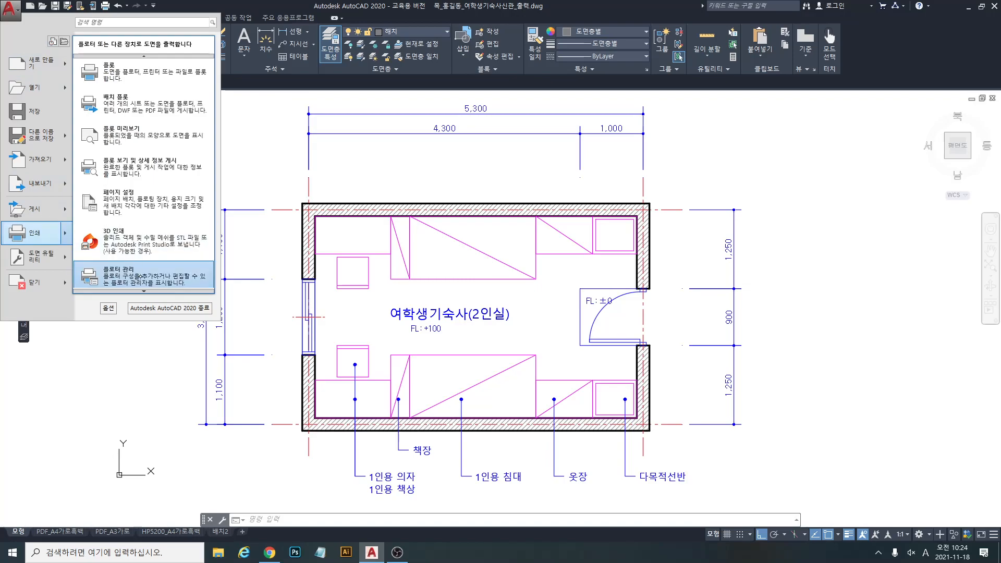
{"action": "left_click", "coordinate": [140, 276]}
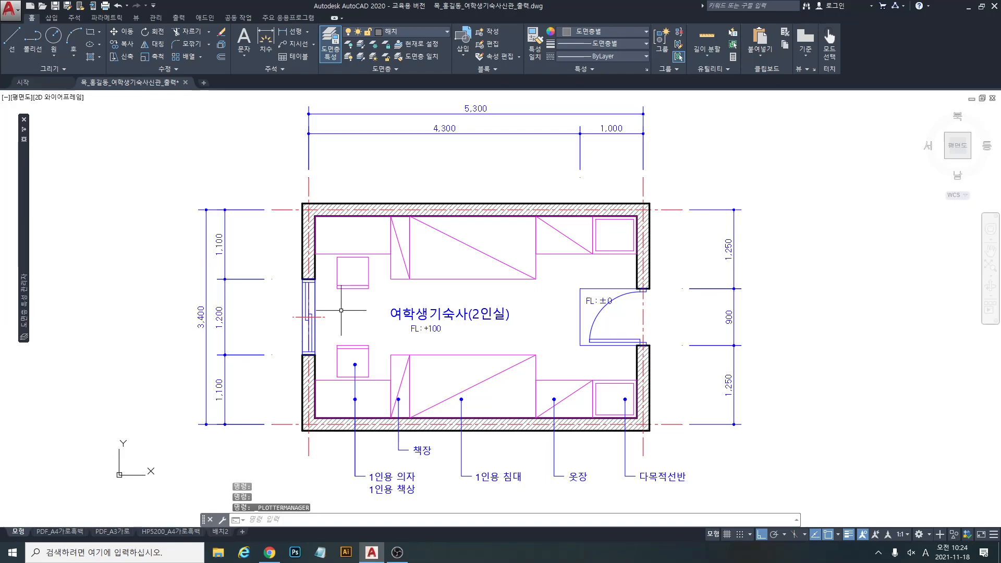
{"action": "left_click_drag", "start_coordinate": [593, 99], "coordinate": [539, 61]}
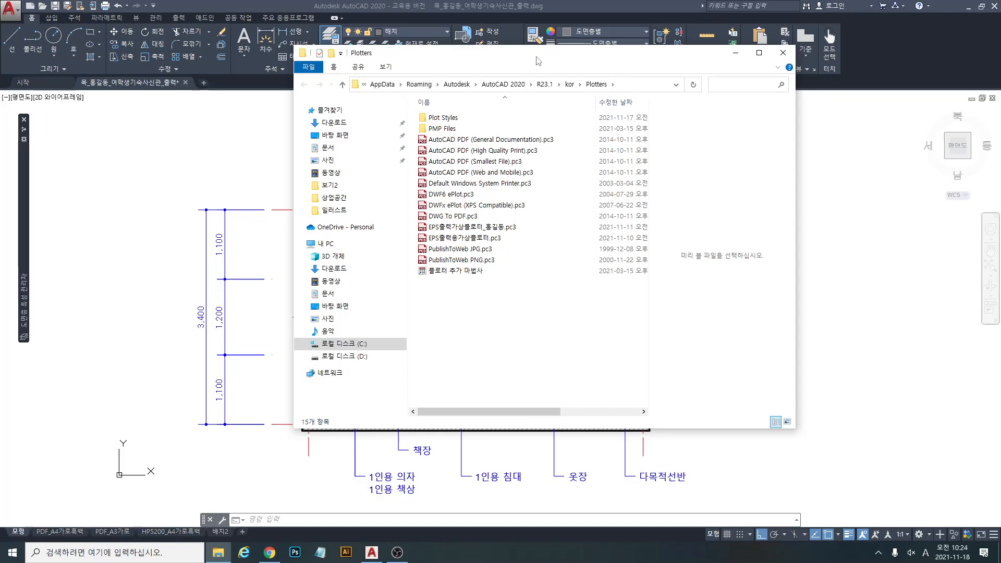
{"action": "double_click", "coordinate": [441, 117]}
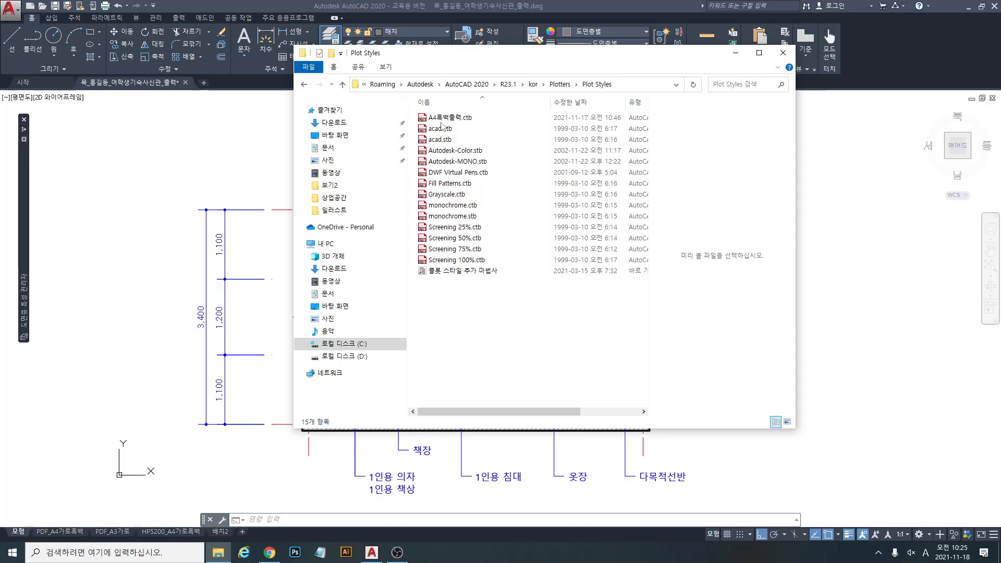
{"action": "left_click", "coordinate": [783, 52]}
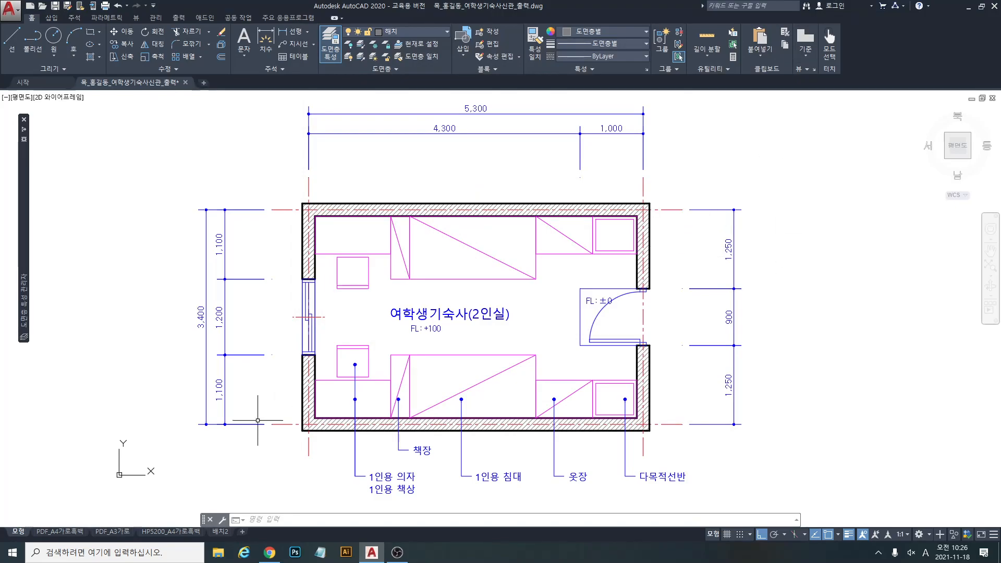
Start a single-sheet plot of the PDF_A4가로흑백 layout.
{"action": "left_click", "coordinate": [61, 533]}
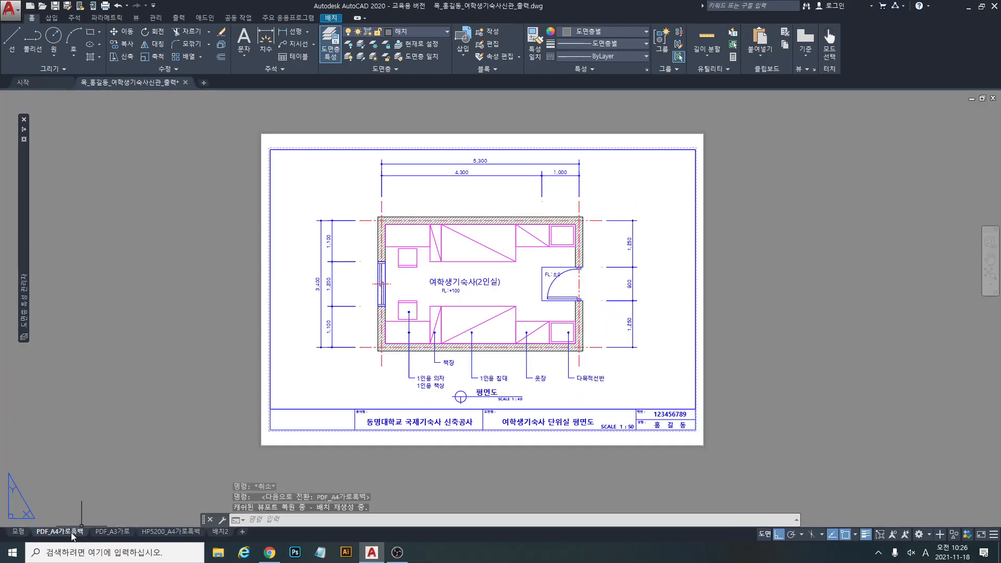
{"action": "right_click", "coordinate": [72, 533]}
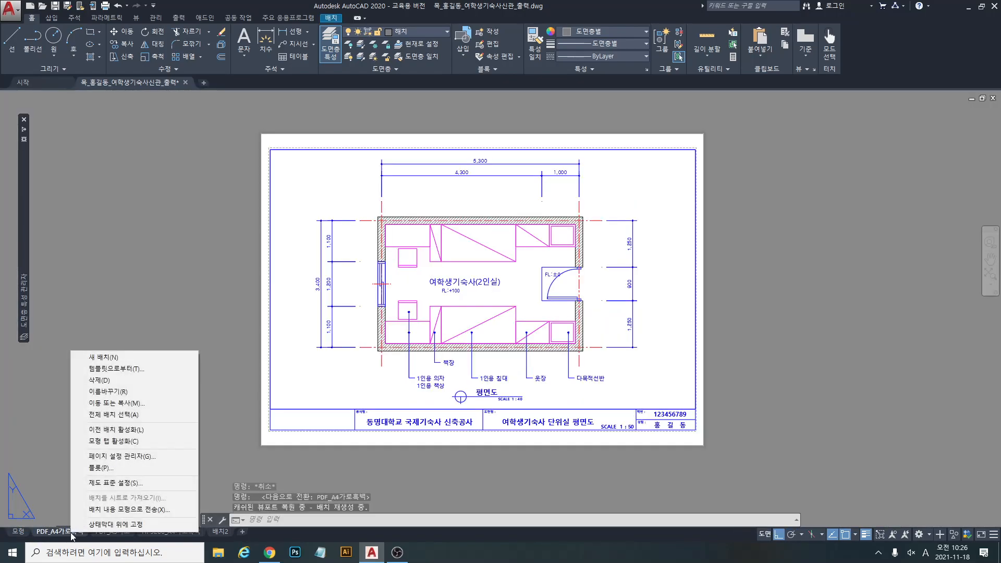
{"action": "left_click", "coordinate": [131, 468]}
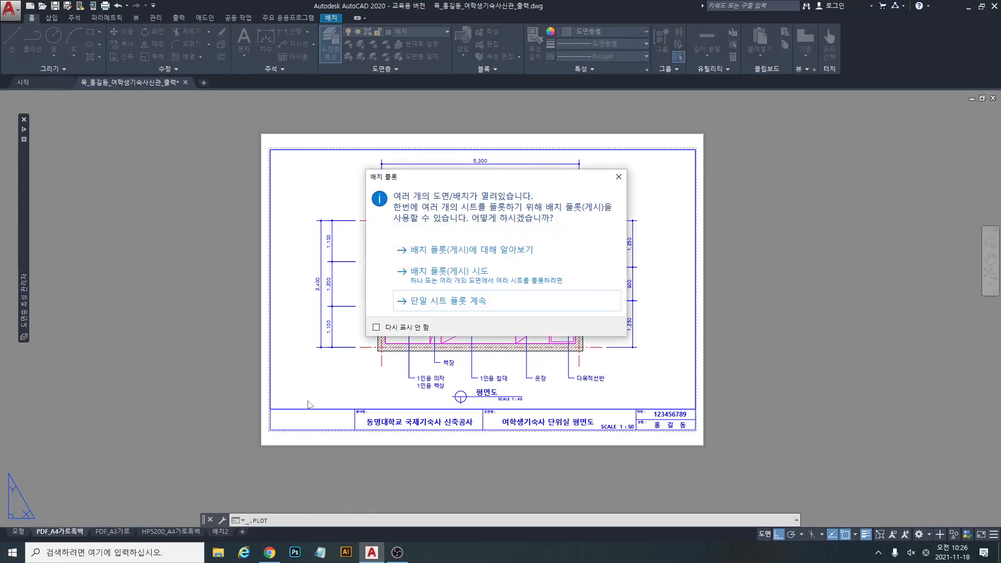
{"action": "left_click", "coordinate": [473, 306]}
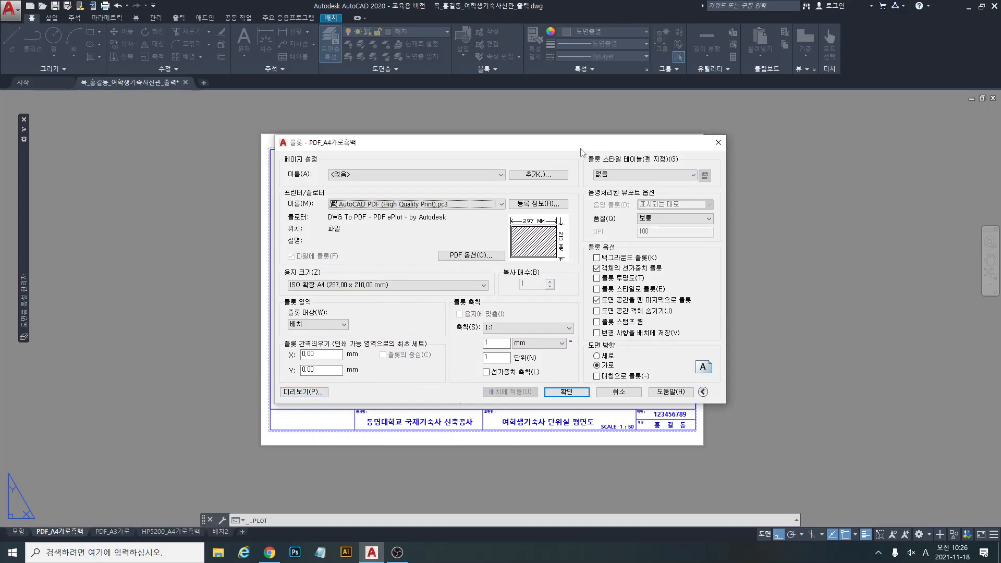
Preview the plot with the plot style table set to none (없음), and return to the plot settings.
{"action": "left_click", "coordinate": [672, 174]}
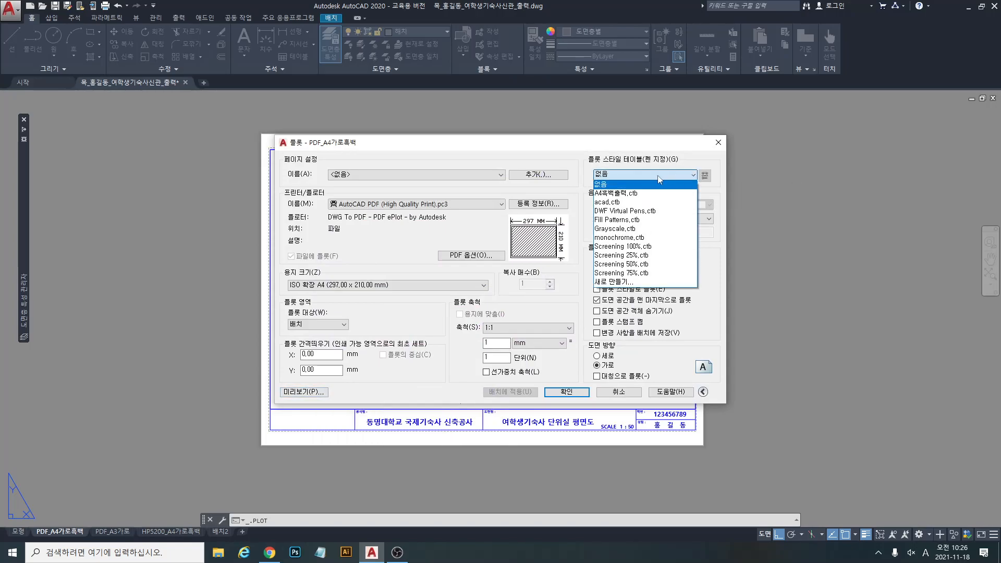
{"action": "left_click", "coordinate": [620, 187]}
{"action": "left_click", "coordinate": [302, 391]}
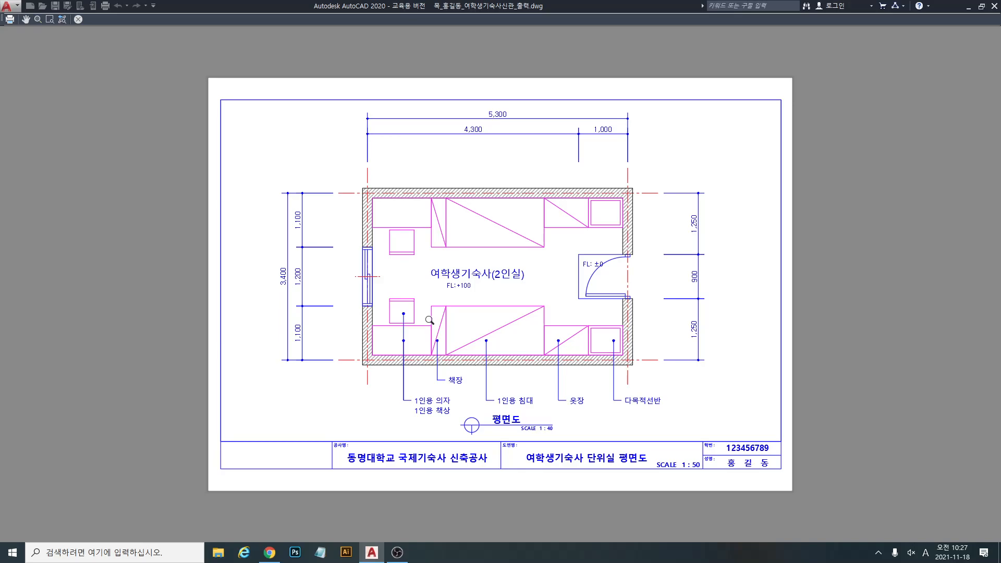
{"action": "key", "text": "Escape"}
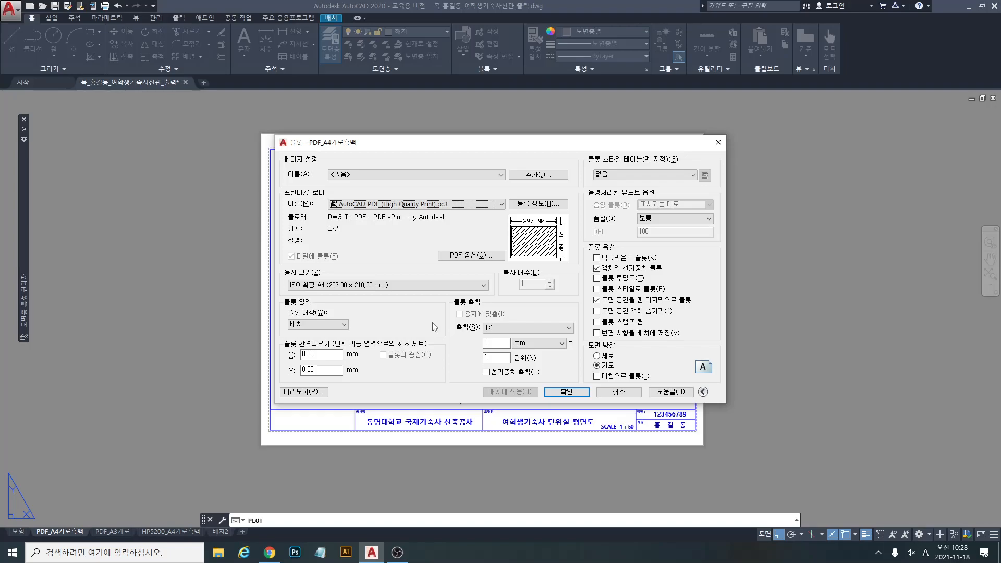
Create a new color-dependent plot style table from scratch, named A4A3흑백출력, and use it for the current drawing.
{"action": "left_click", "coordinate": [695, 176]}
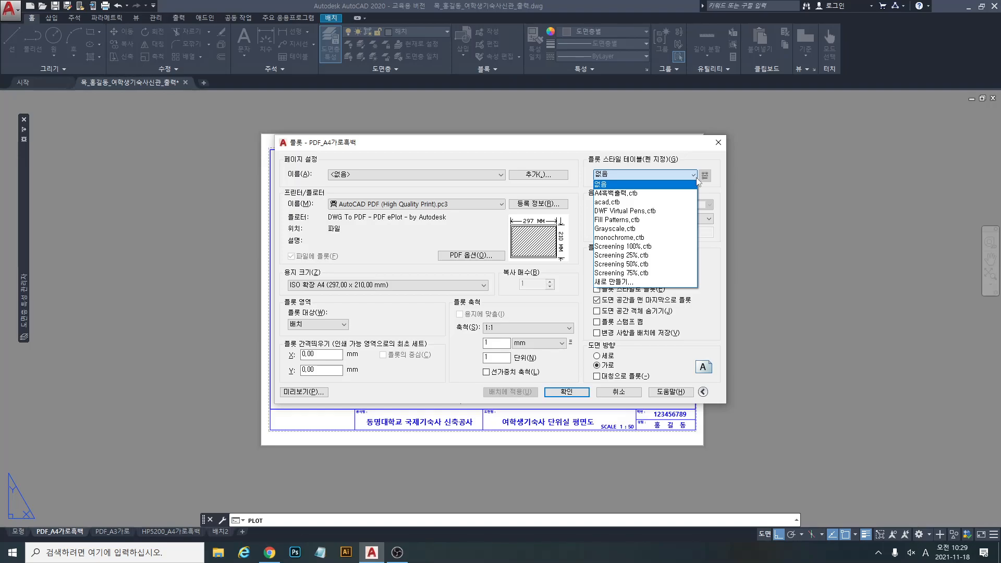
{"action": "left_click", "coordinate": [614, 282]}
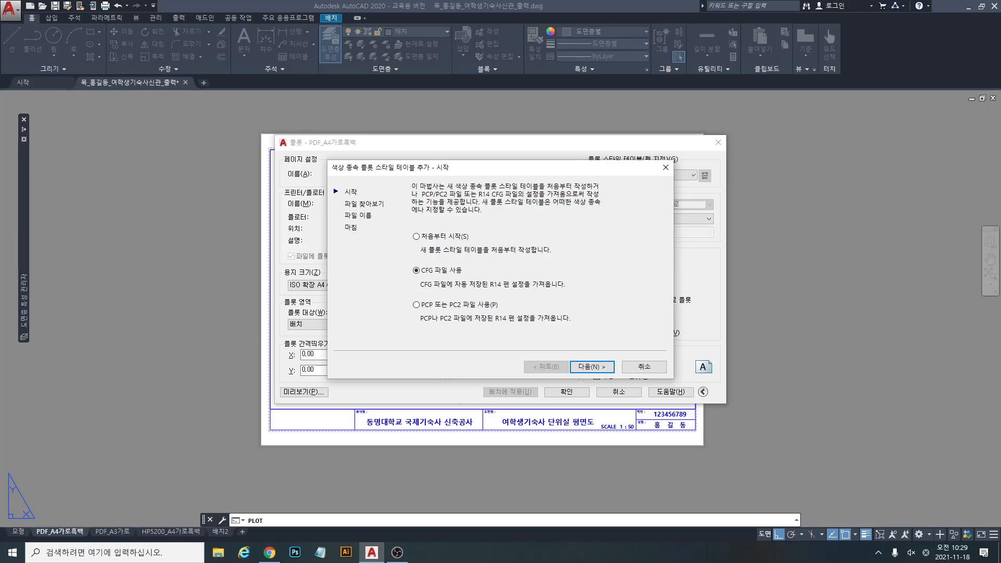
{"action": "left_click", "coordinate": [417, 236]}
{"action": "key", "text": "Return"}
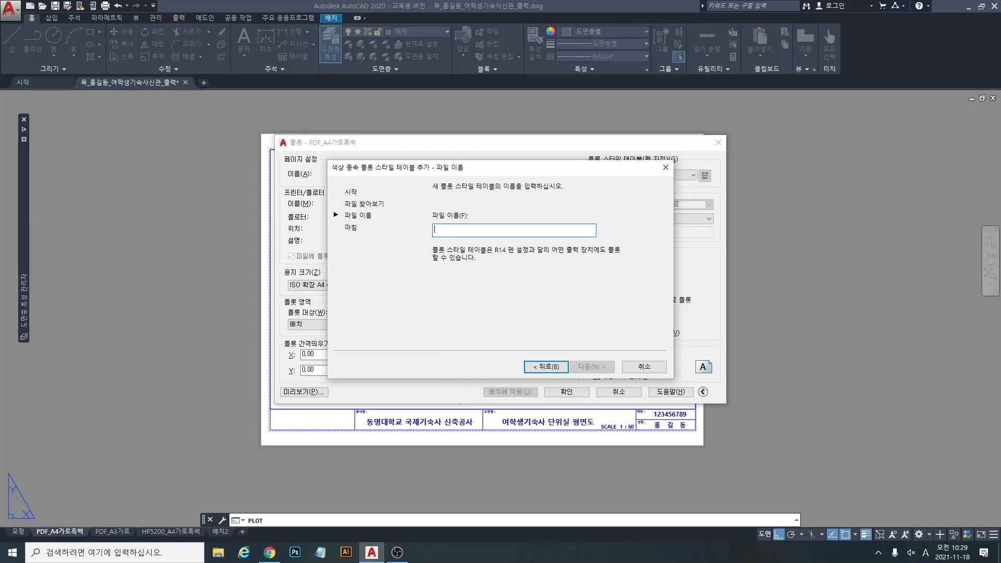
{"action": "type", "text": "A4A3"}
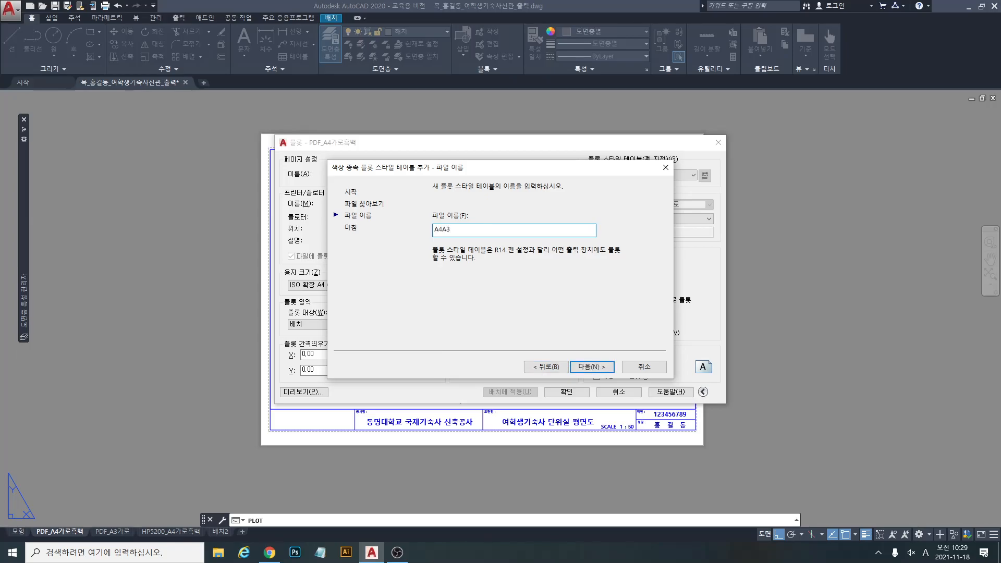
{"action": "type", "text": "gmr"}
{"action": "key", "text": "BackSpace"}
{"action": "key", "text": "BackSpace"}
{"action": "key", "text": "Hangul"}
{"action": "type", "text": "ㅎㅡㄱㅂㅐㄱㅊㅜㄹㄹㅕㄱ"}
{"action": "key", "text": "Return"}
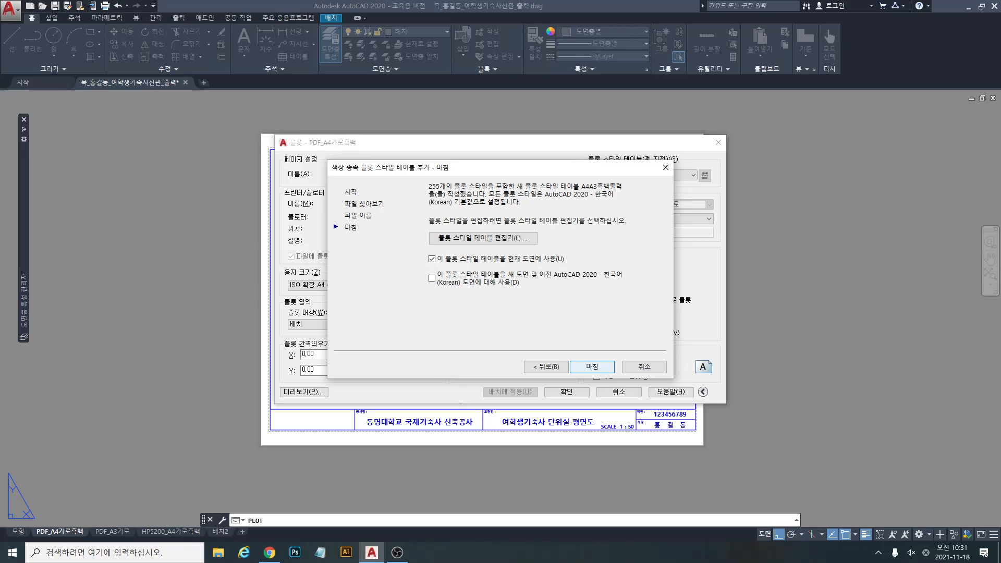
{"action": "key", "text": "Return"}
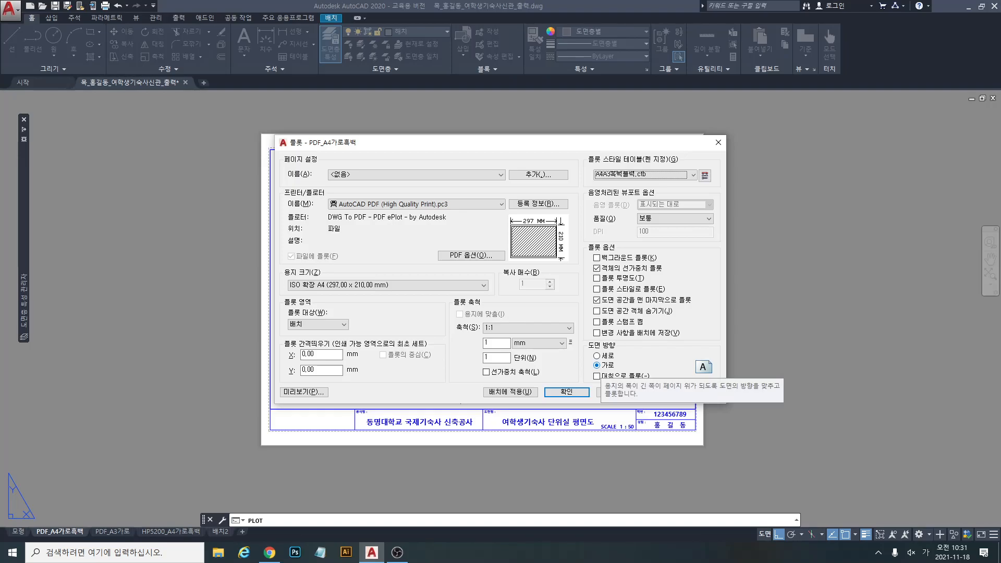
Open A4A3흑백출력.ctb for editing and review its general information, table view and form view.
{"action": "left_click", "coordinate": [704, 175]}
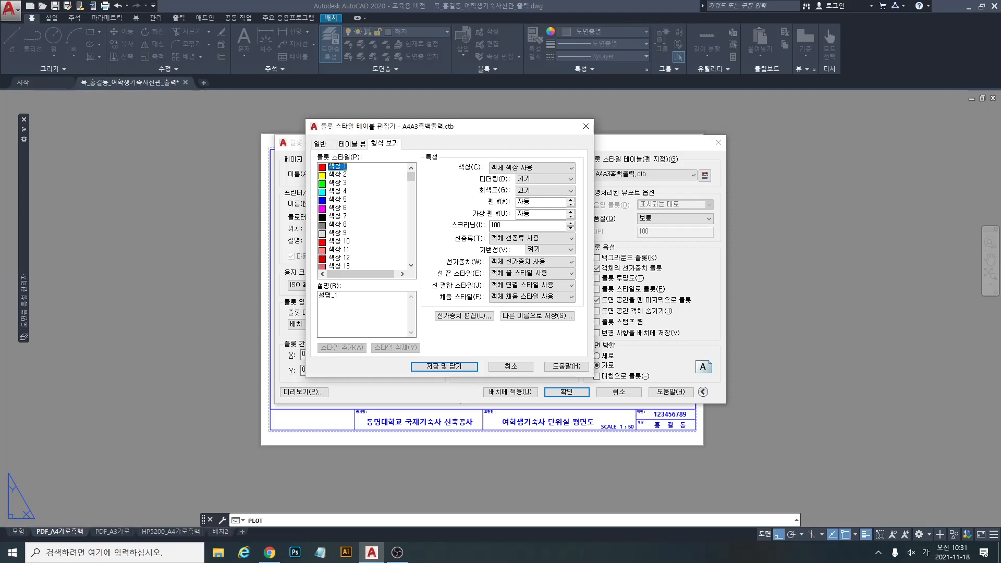
{"action": "left_click", "coordinate": [321, 144]}
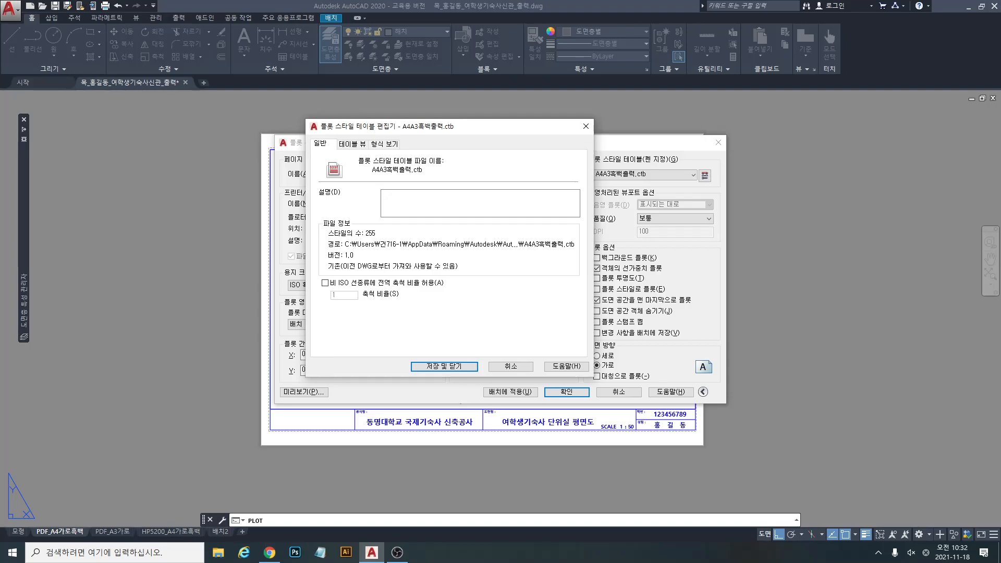
{"action": "left_click", "coordinate": [352, 144]}
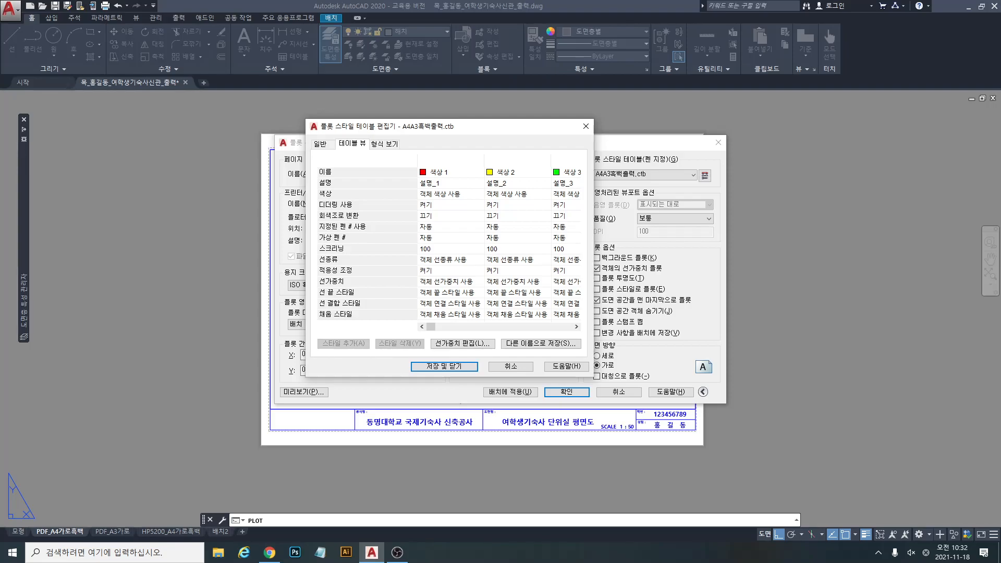
{"action": "left_click", "coordinate": [385, 144]}
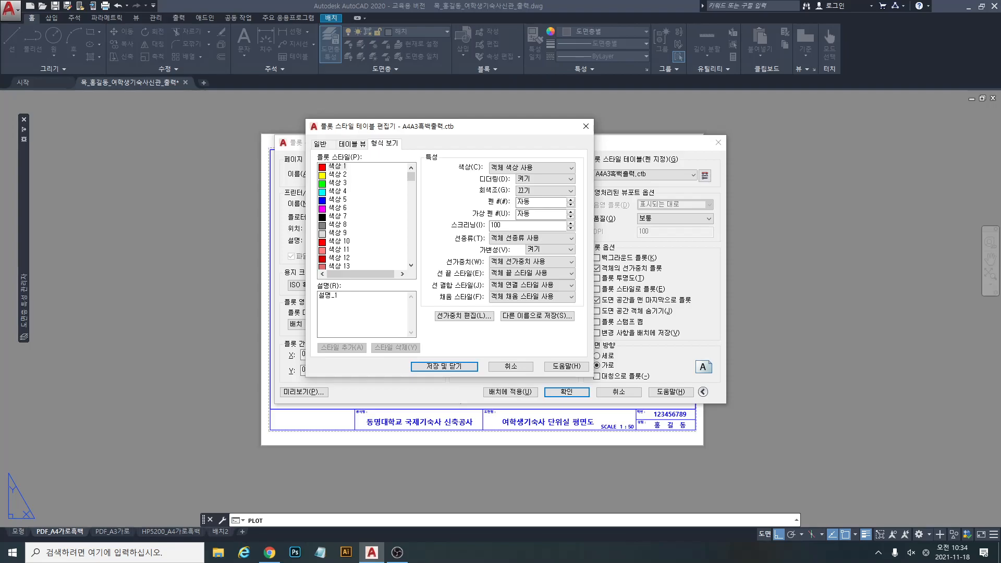
Set all plot styles from color 1 to color 255 to black (검은색) with a 0.0000 mm lineweight, and save the table.
{"action": "left_click", "coordinate": [337, 167]}
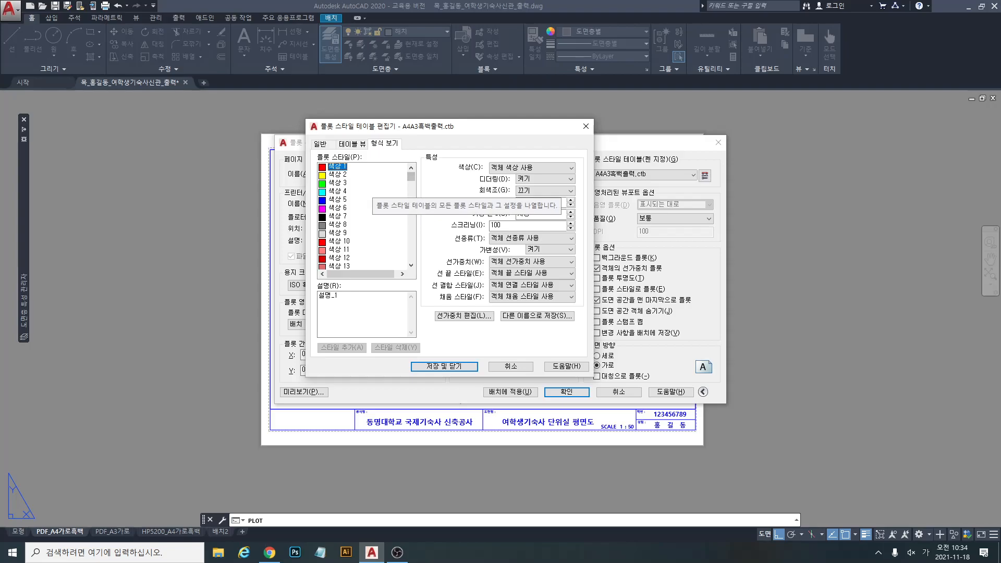
{"action": "left_click_drag", "start_coordinate": [411, 177], "coordinate": [410, 262]}
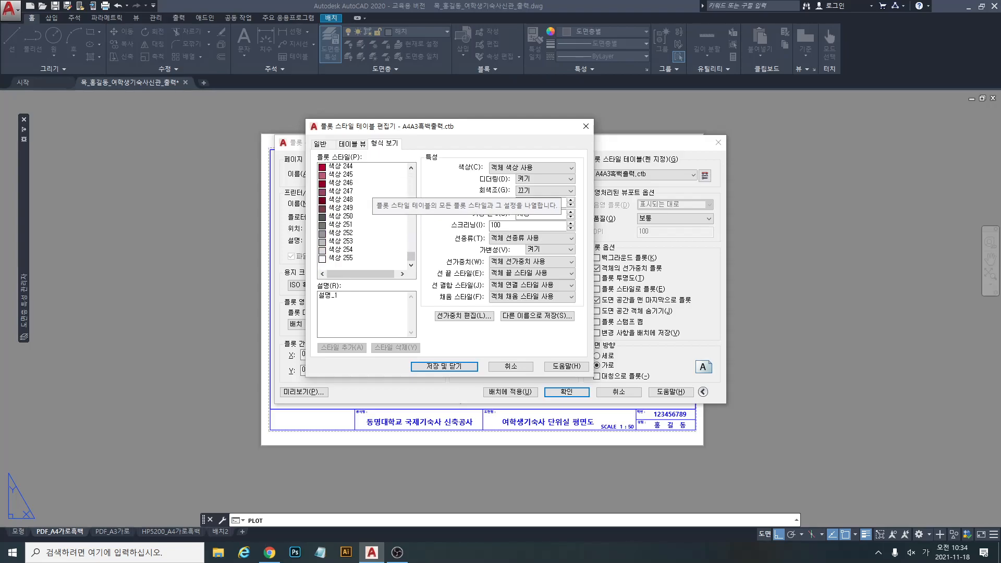
{"action": "left_click", "coordinate": [341, 259], "text": "shift"}
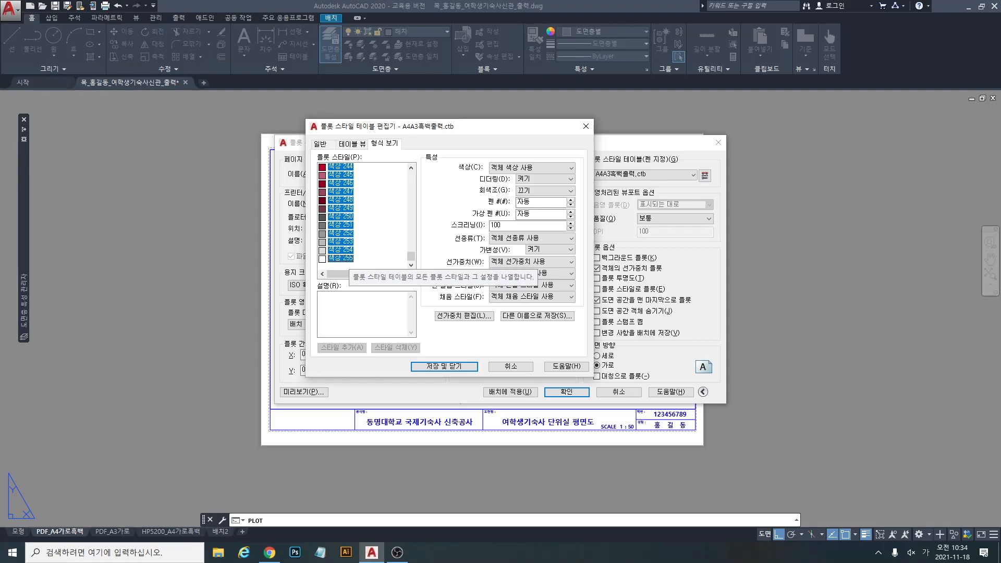
{"action": "left_click", "coordinate": [532, 167]}
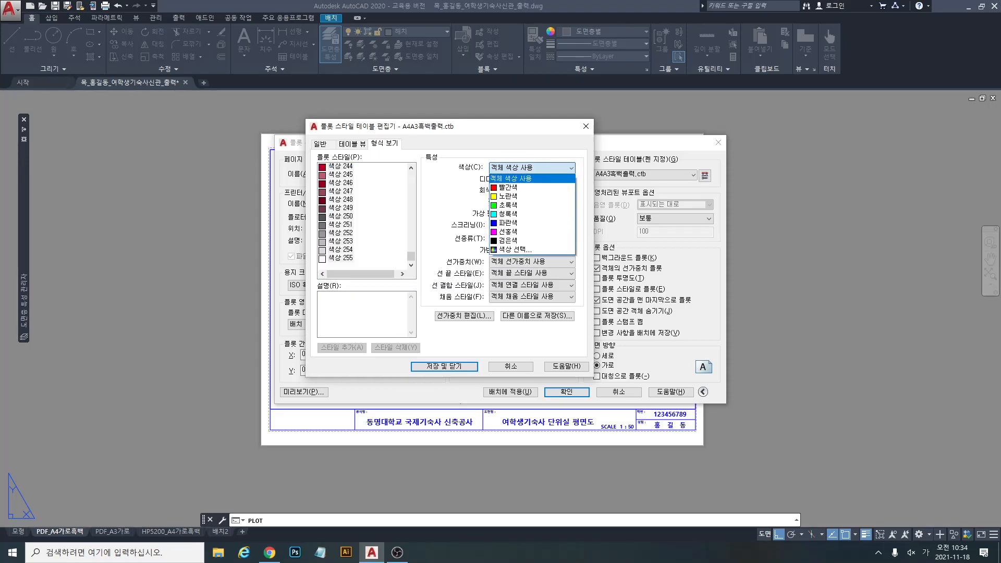
{"action": "left_click", "coordinate": [508, 241]}
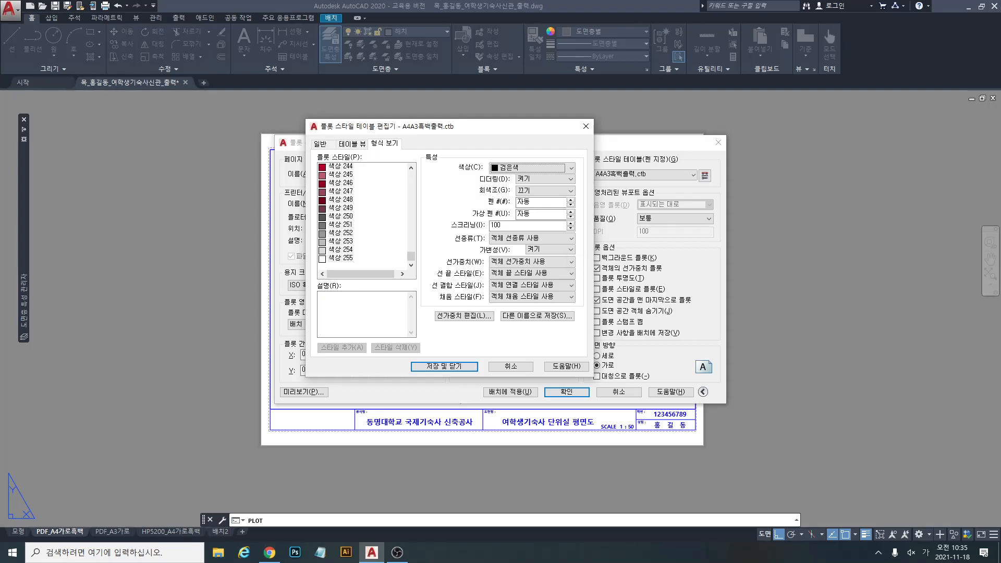
{"action": "left_click", "coordinate": [542, 262]}
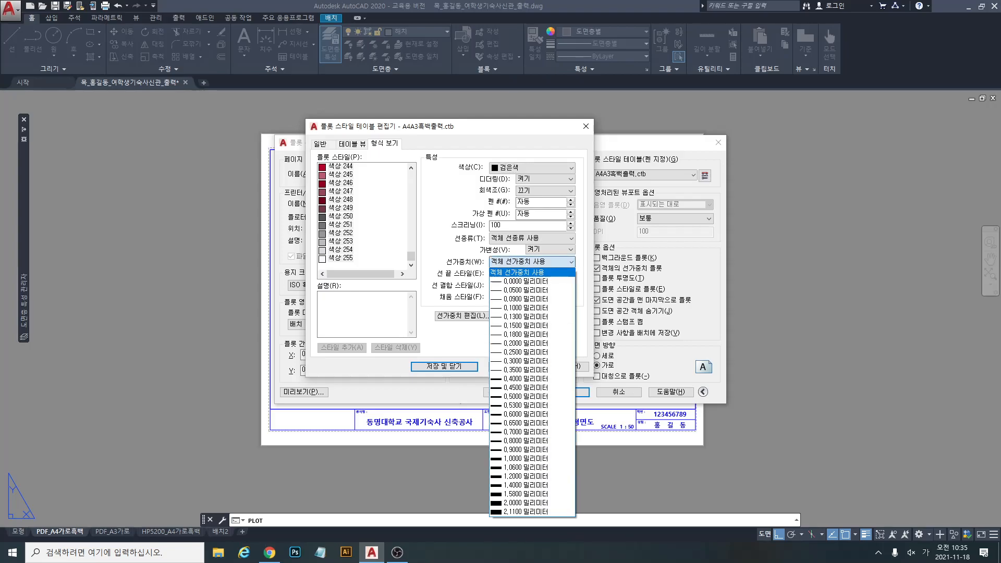
{"action": "left_click", "coordinate": [525, 281]}
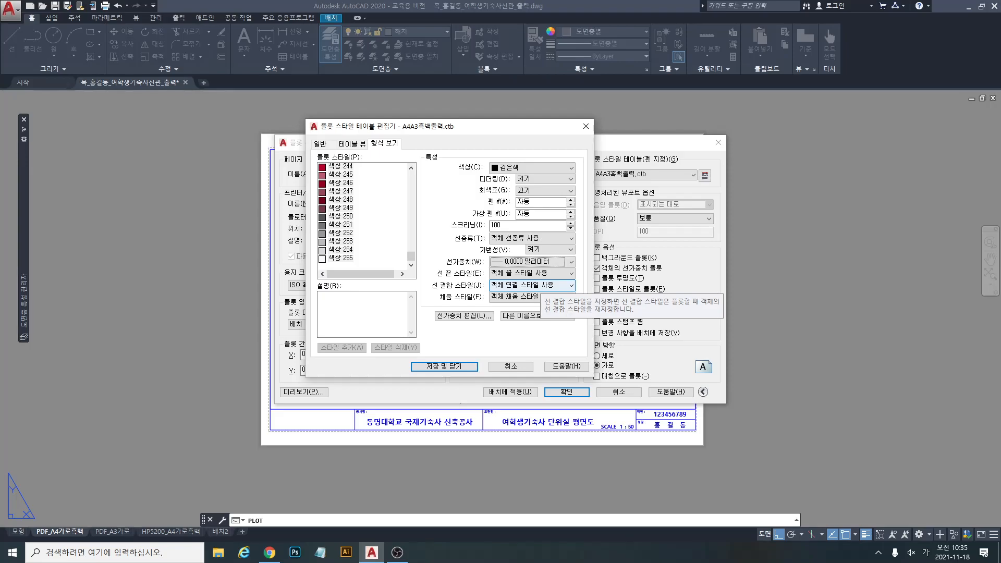
{"action": "key", "text": "Return"}
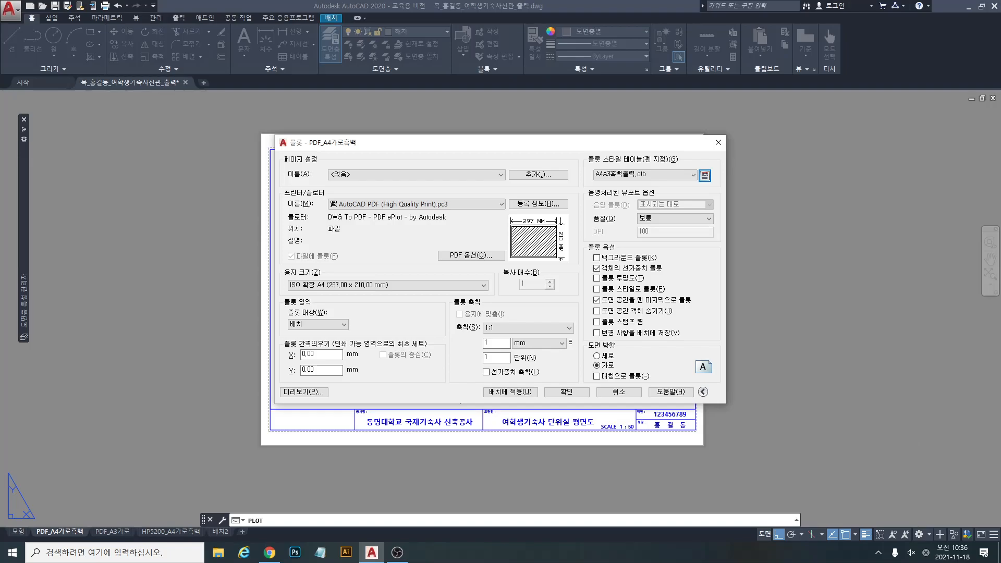
Check the color 5 properties in the A4A3흑백출력.ctb plot style table, and preview the plot.
{"action": "left_click", "coordinate": [704, 175]}
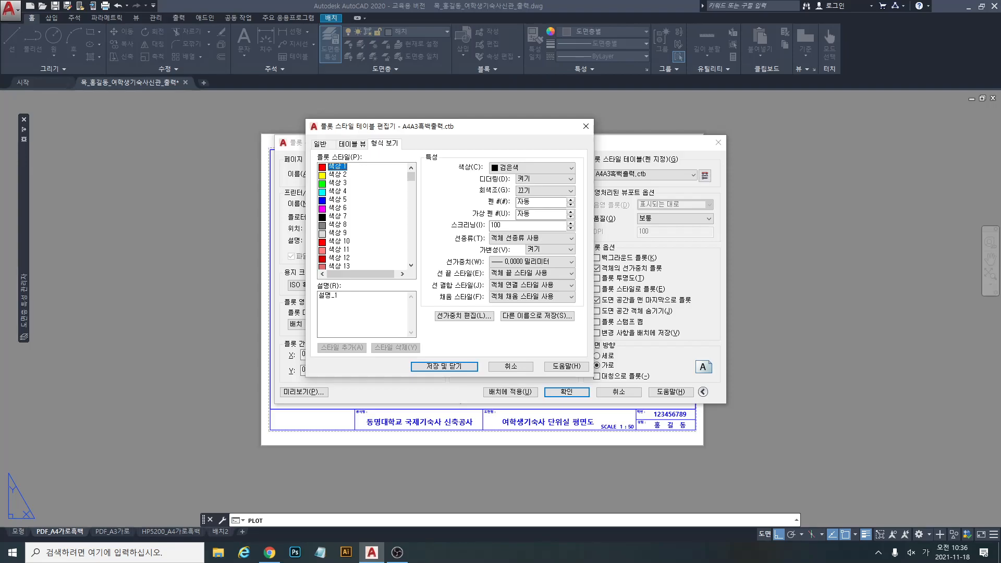
{"action": "left_click", "coordinate": [337, 201]}
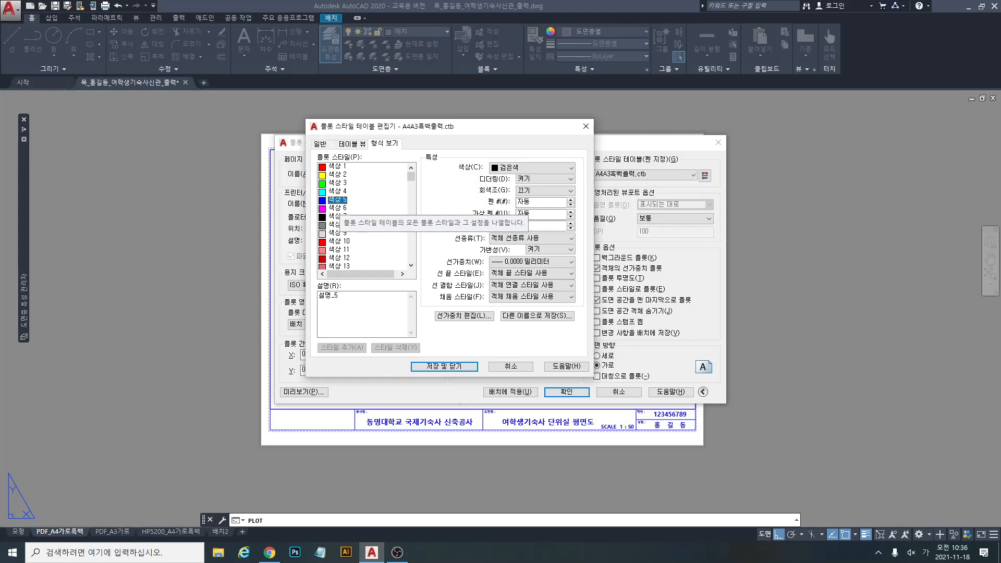
{"action": "key", "text": "Escape"}
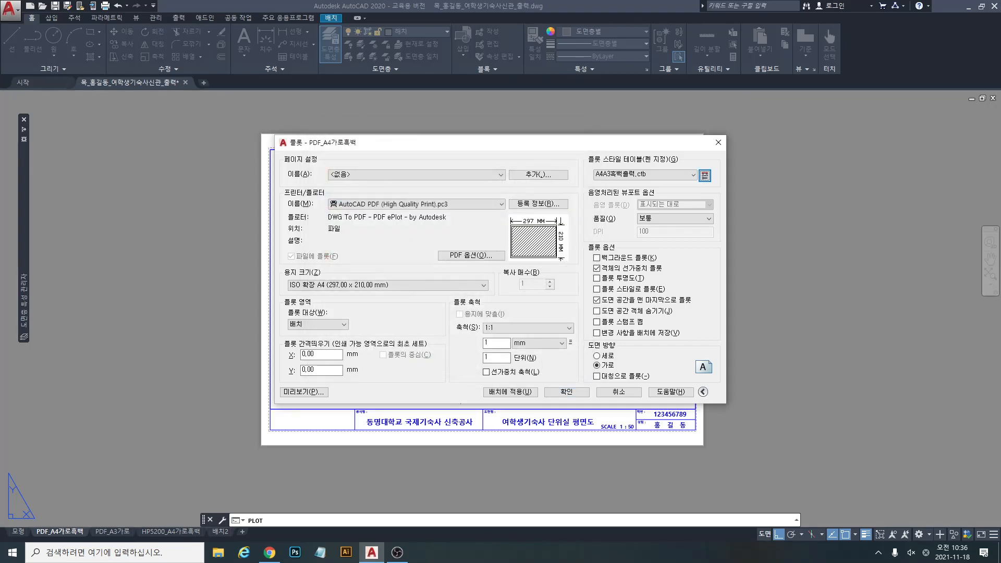
{"action": "left_click", "coordinate": [304, 392]}
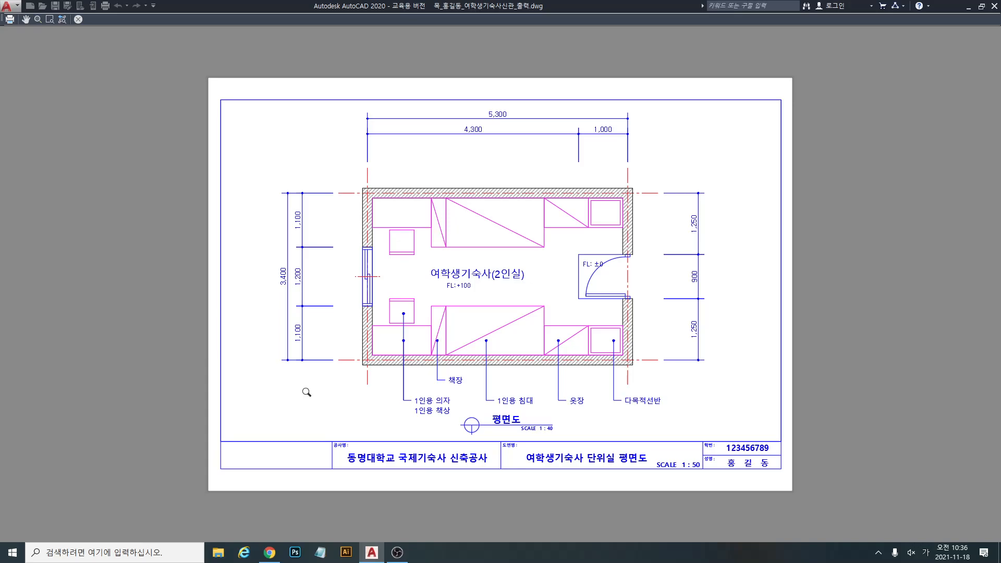
{"action": "key", "text": "Escape"}
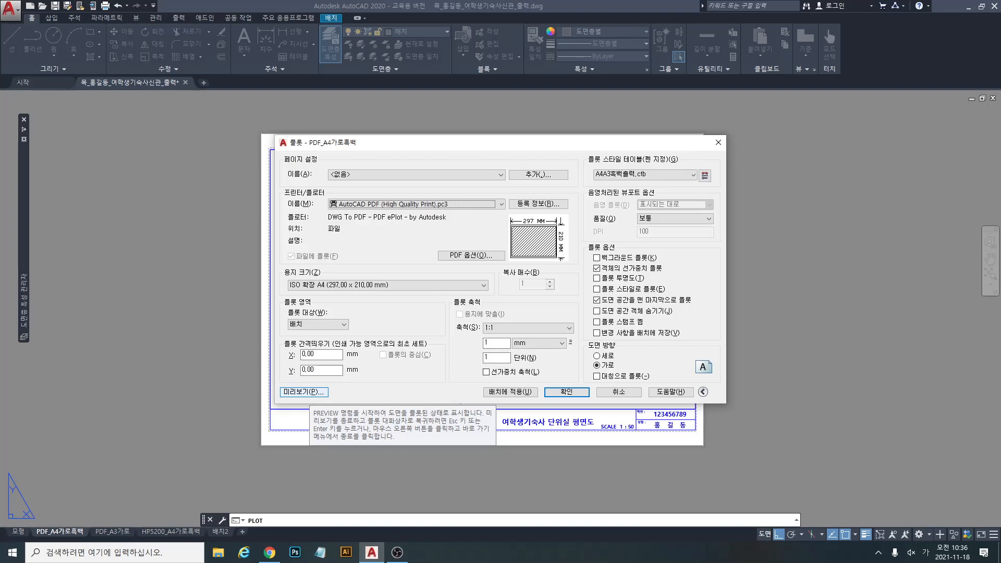
Enable plotting with plot styles (플롯 스타일로 플롯), and inspect the linework around the wall corner in the plot preview.
{"action": "left_click", "coordinate": [597, 289]}
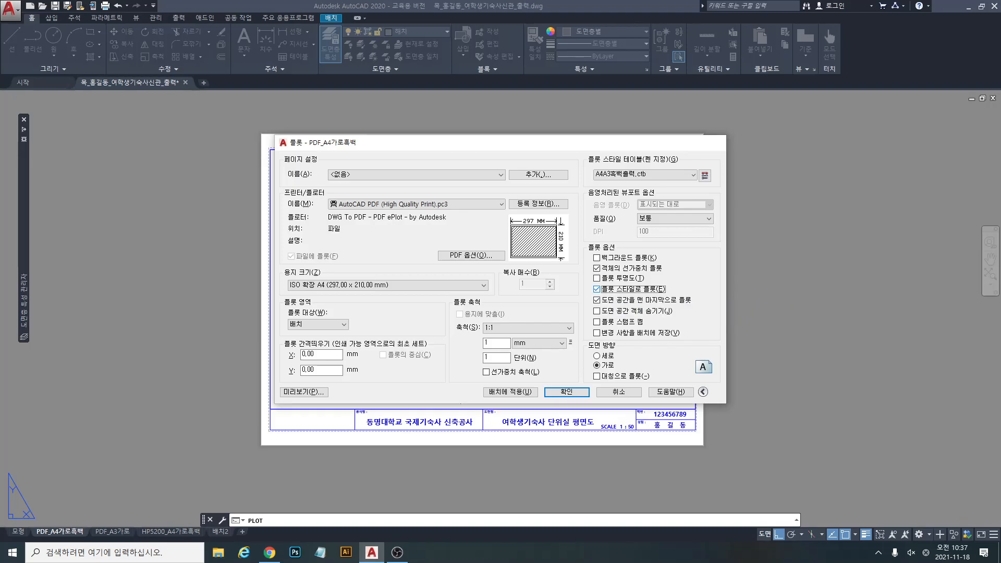
{"action": "left_click", "coordinate": [312, 391]}
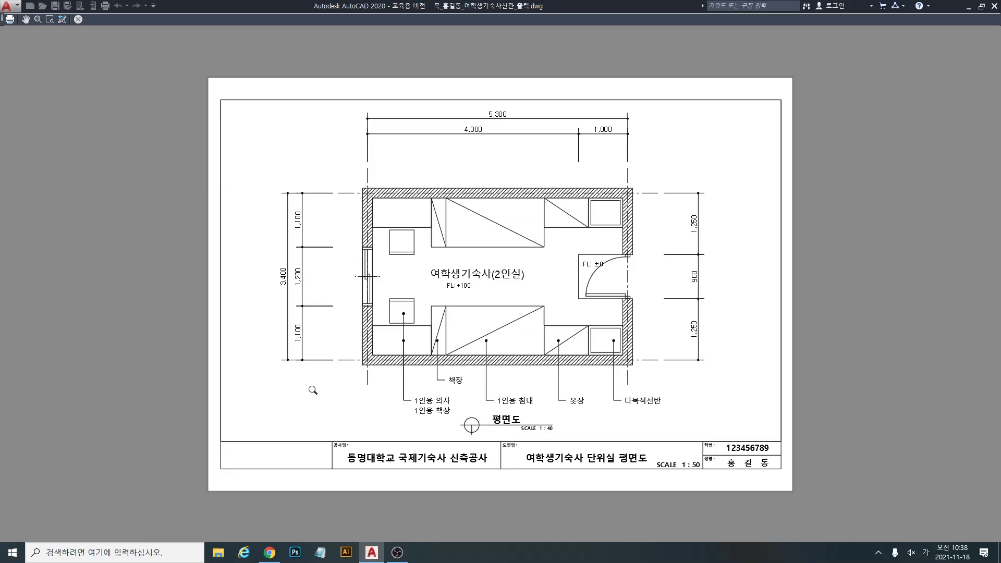
{"action": "scroll", "coordinate": [323, 194], "scroll_direction": "up", "scroll_amount": 5}
{"action": "scroll", "coordinate": [452, 191], "scroll_direction": "up", "scroll_amount": 7}
{"action": "scroll", "coordinate": [455, 287], "scroll_direction": "down", "scroll_amount": 4}
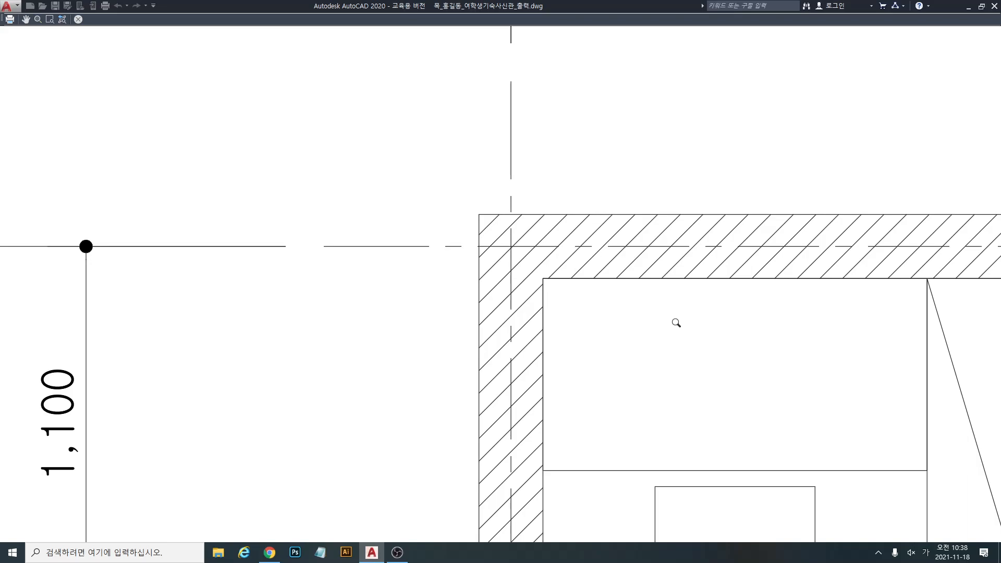
{"action": "key", "text": "Escape"}
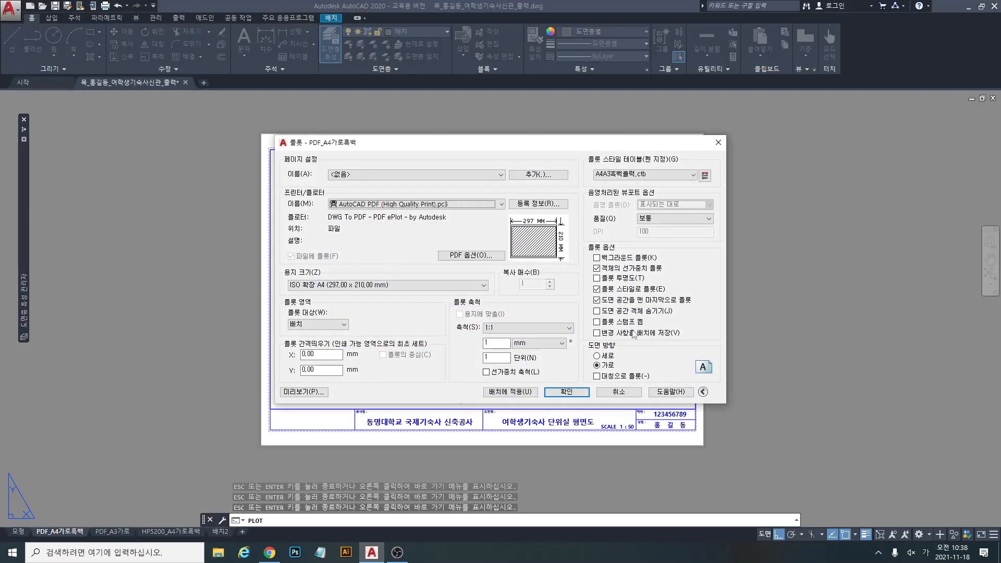
Set the color 7 plot style's lineweight to 0.5000 mm in A4A3흑백출력.ctb, and save the table.
{"action": "left_click", "coordinate": [705, 176]}
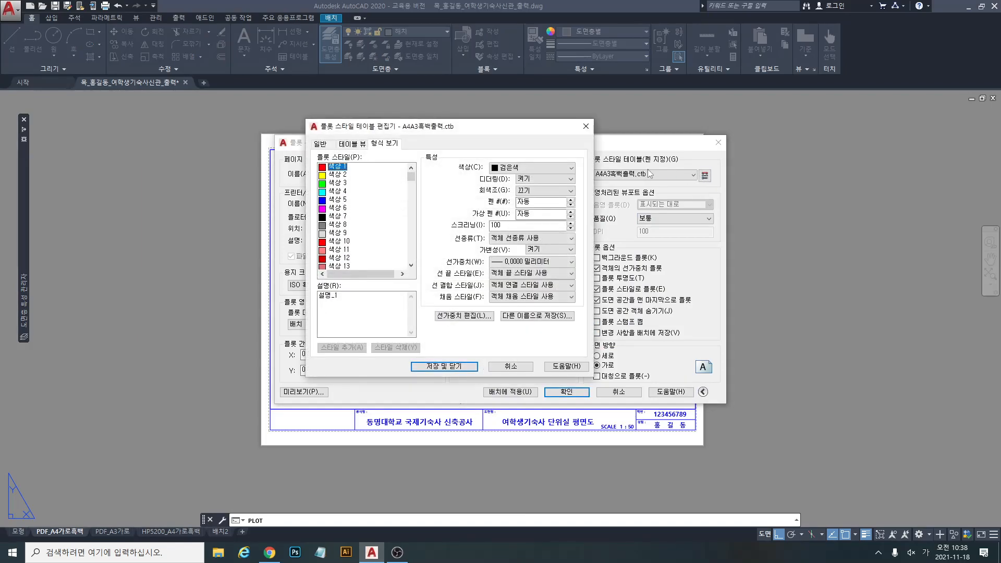
{"action": "left_click", "coordinate": [347, 216]}
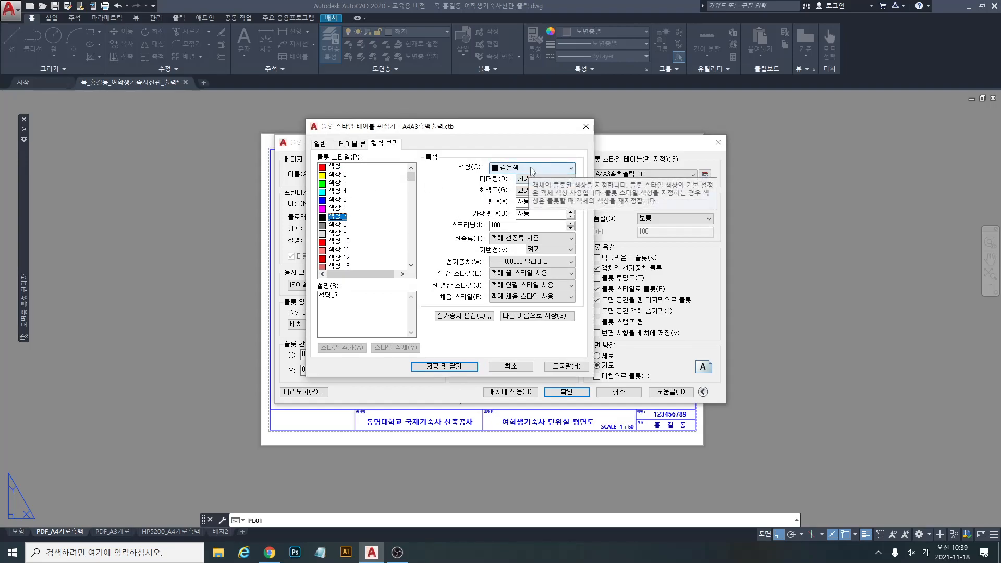
{"action": "left_click", "coordinate": [571, 262]}
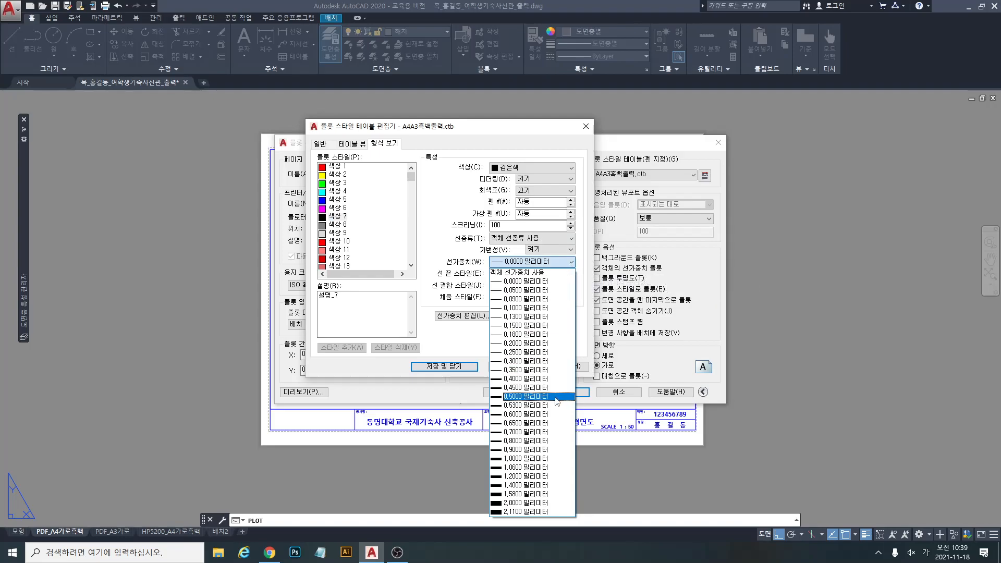
{"action": "left_click", "coordinate": [525, 396]}
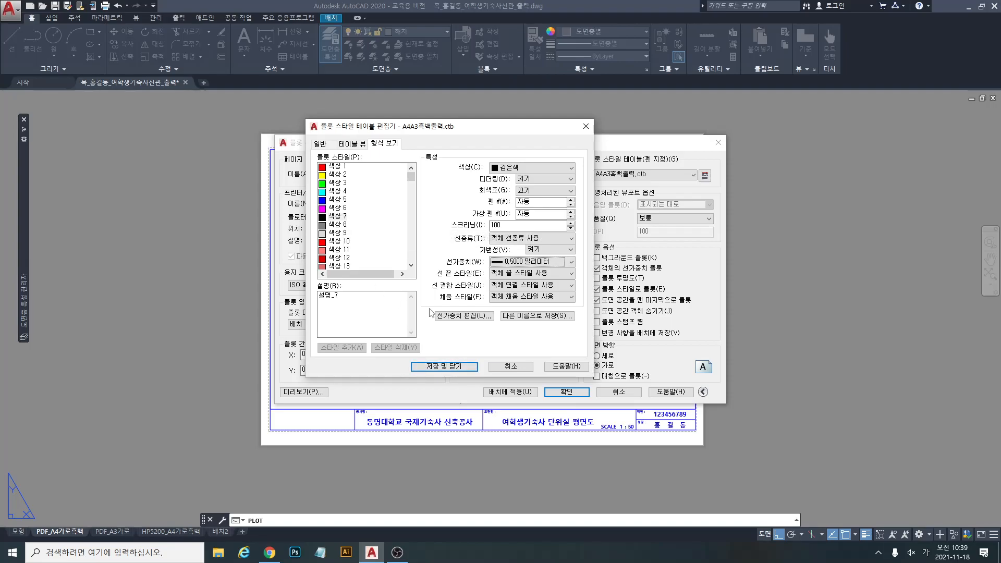
{"action": "left_click", "coordinate": [471, 366]}
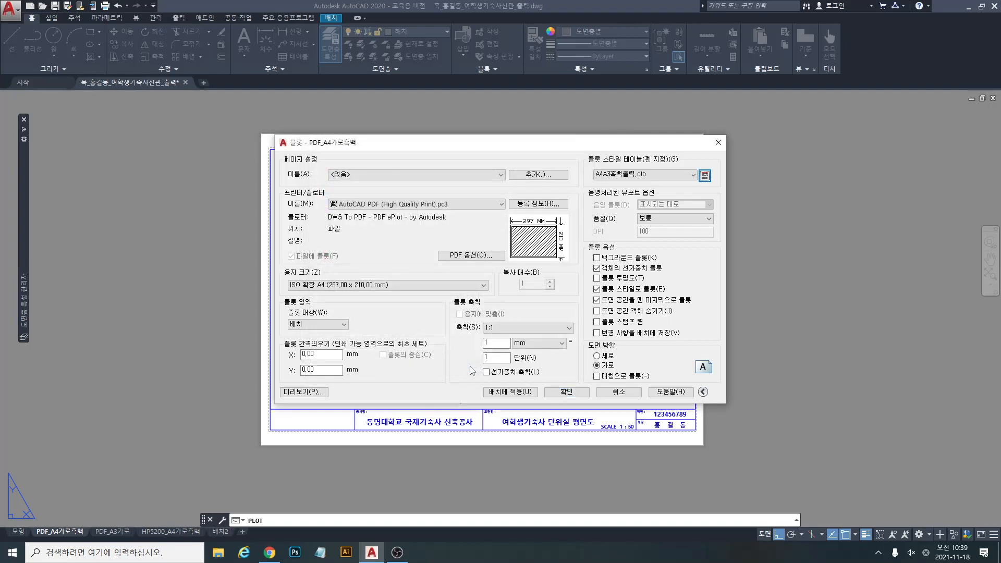
Set the color 5 plot style's lineweight to 0.2500 mm in A4A3흑백출력.ctb, and save the table.
{"action": "left_click", "coordinate": [705, 176]}
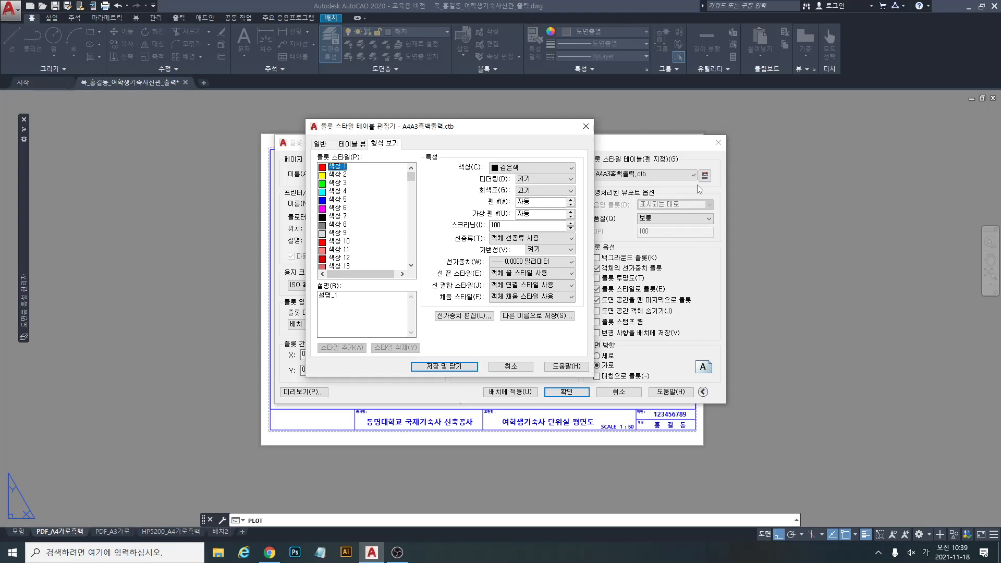
{"action": "left_click", "coordinate": [336, 200]}
{"action": "left_click", "coordinate": [532, 262]}
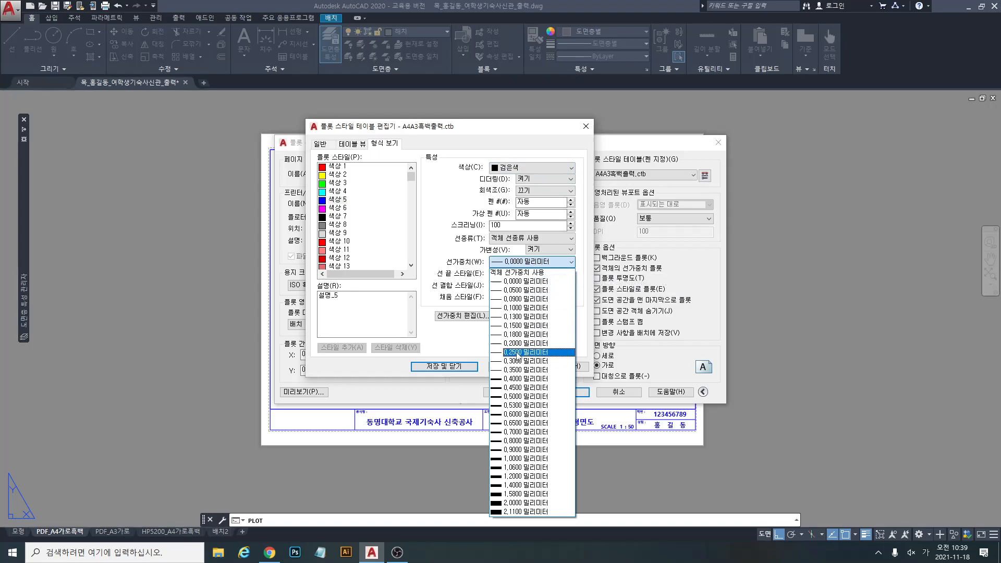
{"action": "left_click", "coordinate": [519, 353]}
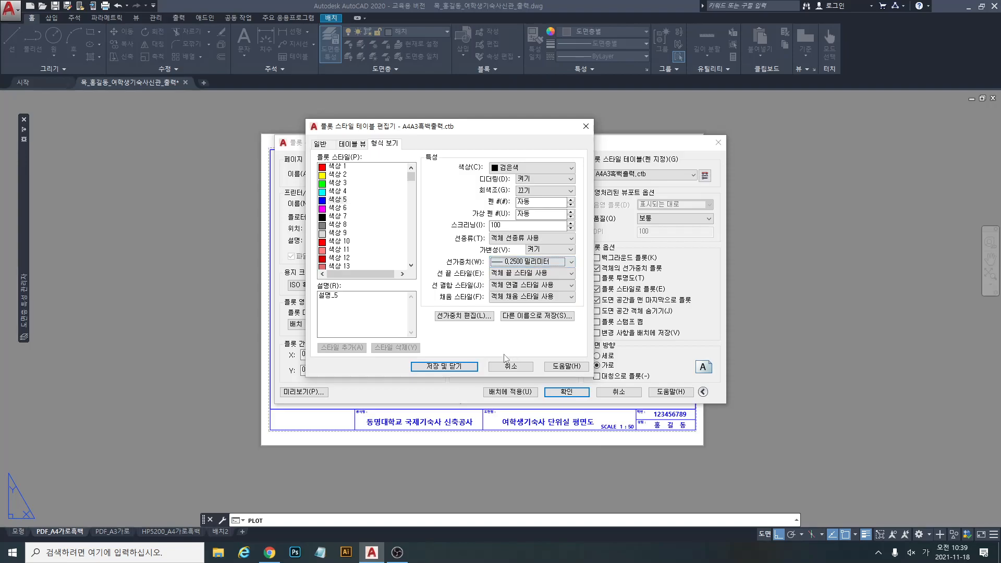
{"action": "left_click", "coordinate": [455, 366]}
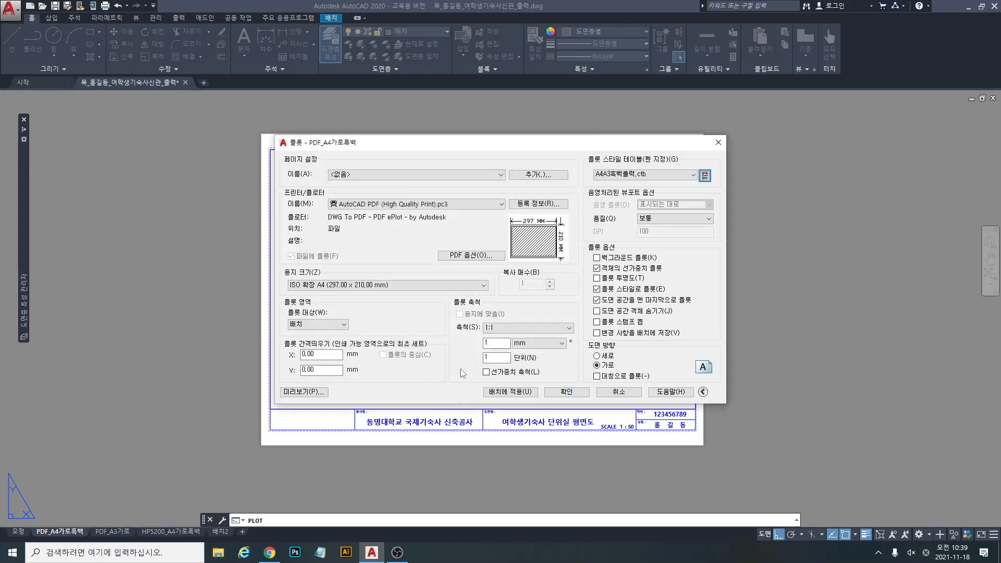
Preview the plot and examine the lineweights of the walls and dimension lines near the room's upper-left corner.
{"action": "left_click", "coordinate": [318, 392]}
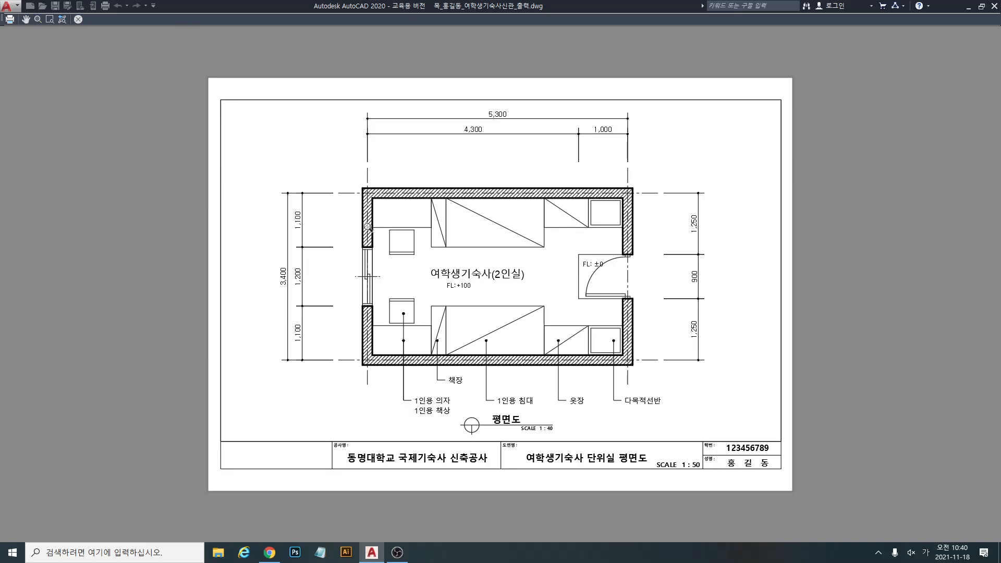
{"action": "scroll", "coordinate": [300, 173], "scroll_direction": "up", "scroll_amount": 5}
{"action": "scroll", "coordinate": [420, 173], "scroll_direction": "up", "scroll_amount": 2}
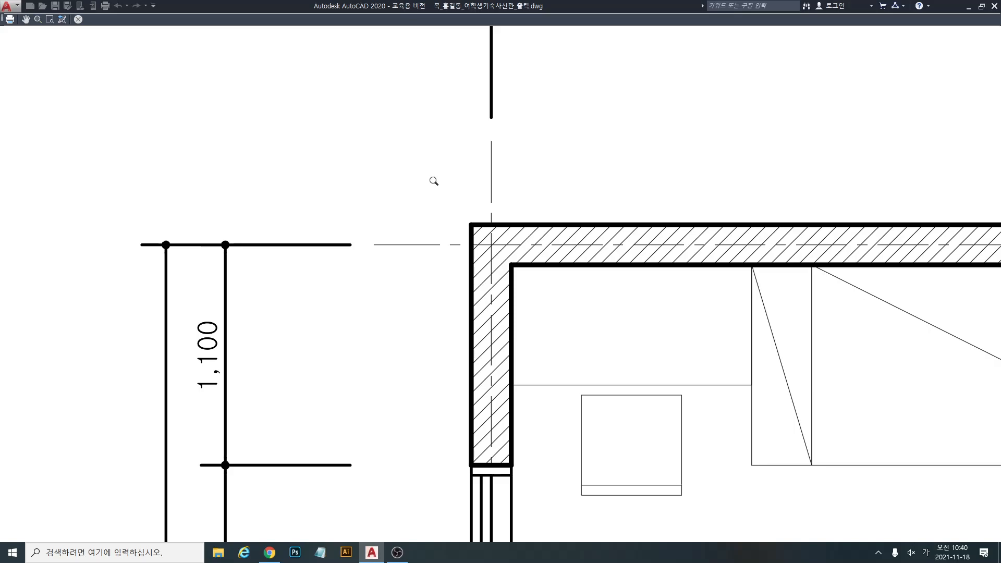
{"action": "key", "text": "Escape"}
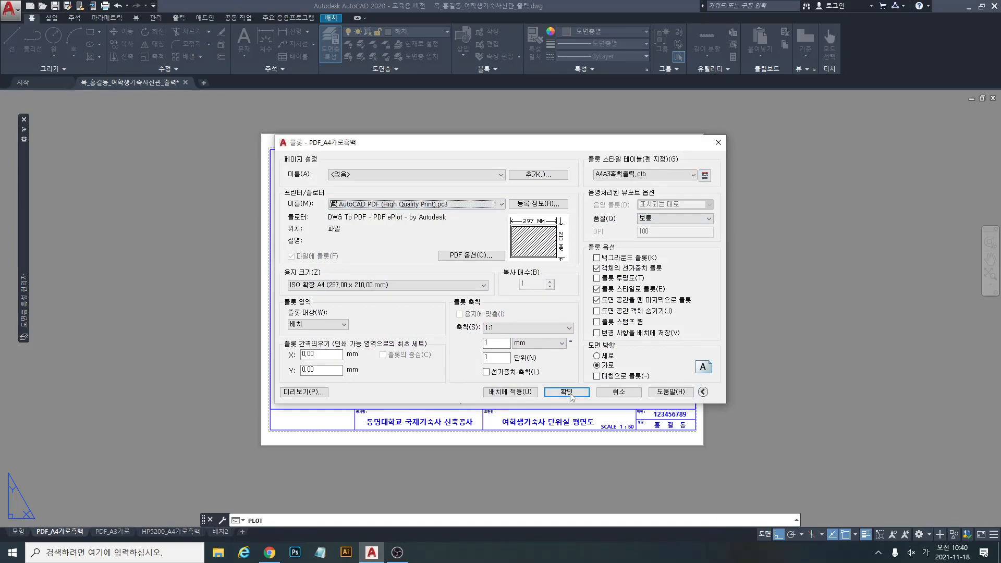
Apply the plot settings to the PDF_A4가로흑백 layout with plotting by plot styles enabled, and leave the plot settings without plotting.
{"action": "left_click", "coordinate": [522, 392]}
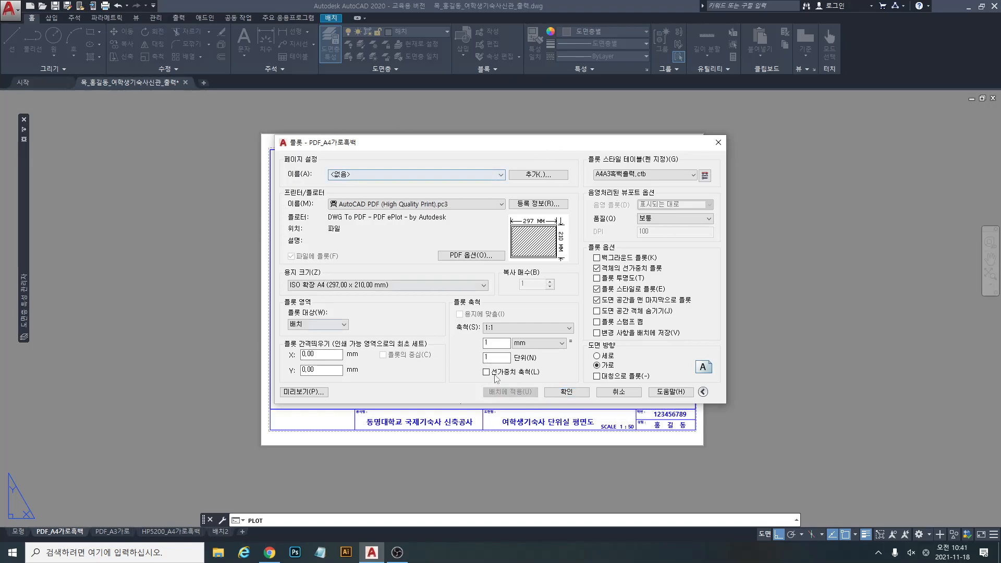
{"action": "left_click", "coordinate": [596, 289]}
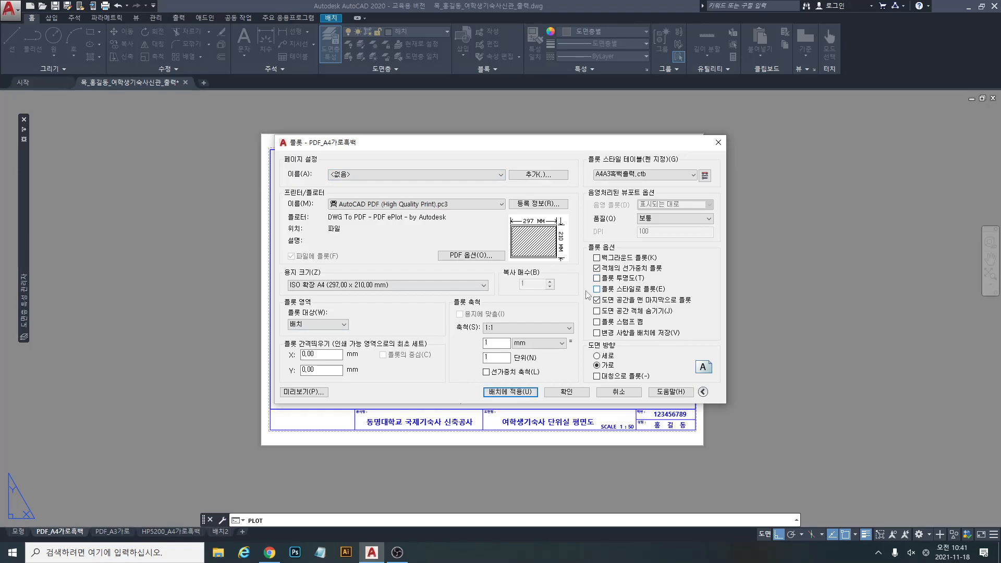
{"action": "left_click", "coordinate": [596, 289]}
{"action": "left_click", "coordinate": [514, 392]}
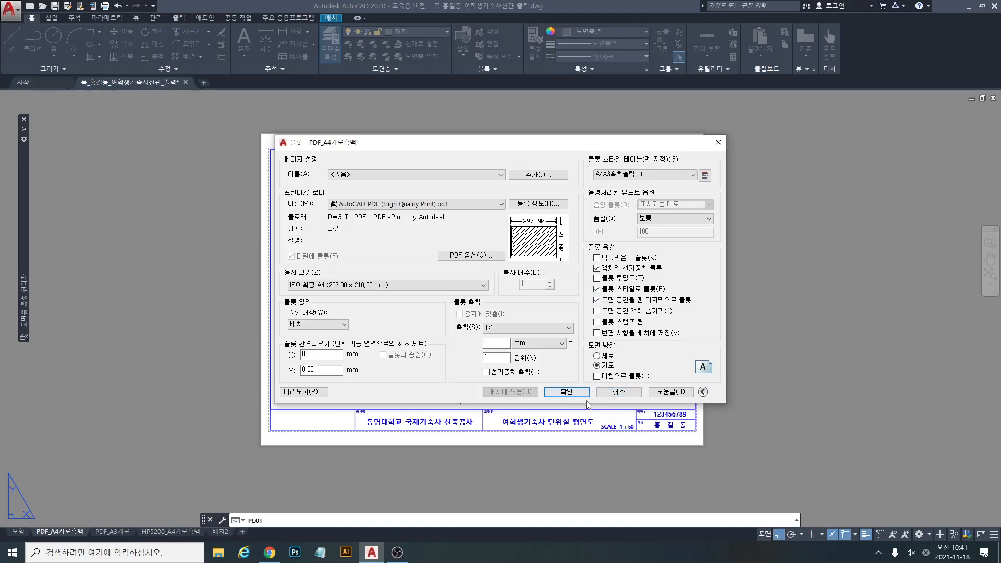
{"action": "left_click", "coordinate": [630, 396]}
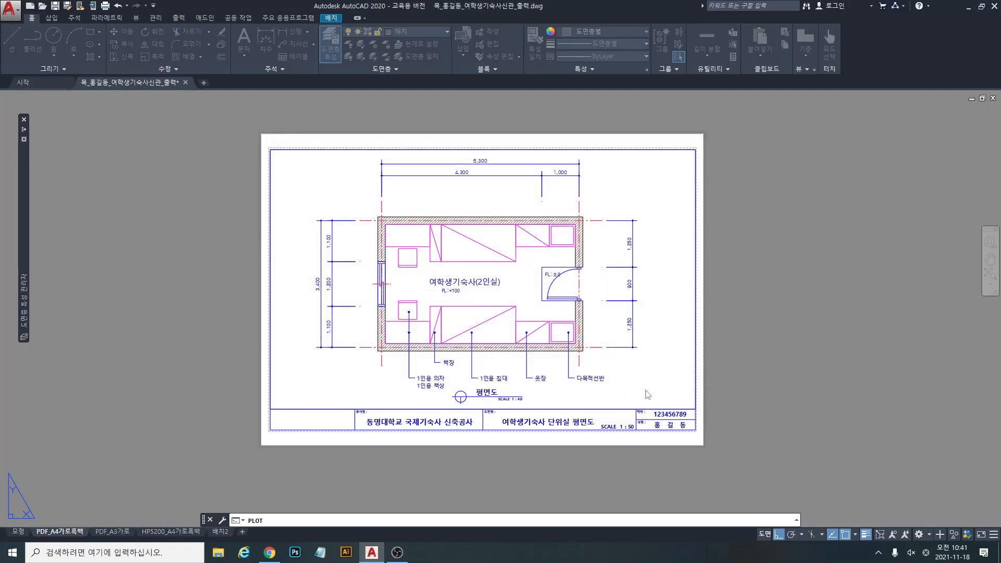
Change the 치수 (dimension) layer's color to cyan (하늘색, color 4).
{"action": "mouse_move", "coordinate": [24, 196]}
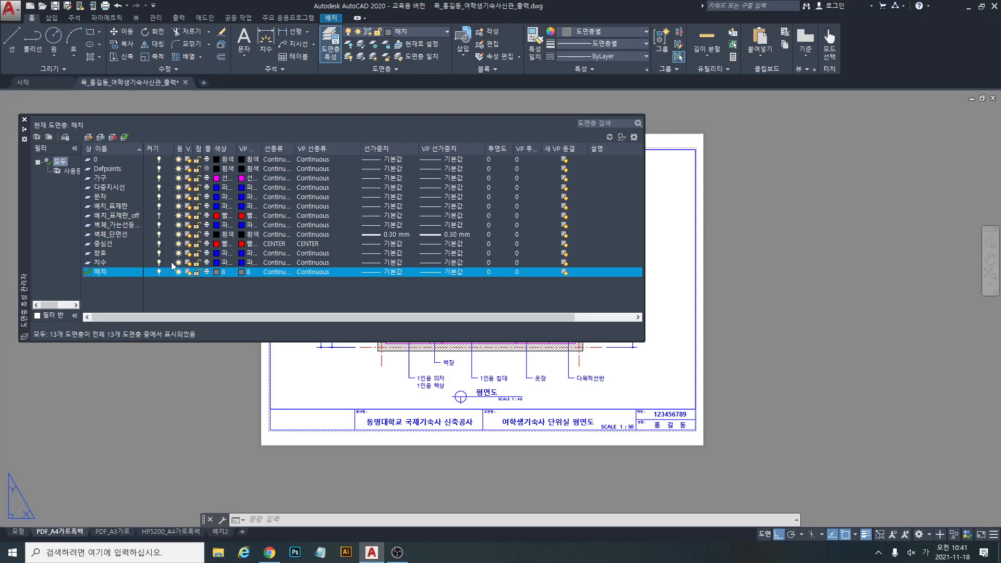
{"action": "left_click", "coordinate": [218, 264]}
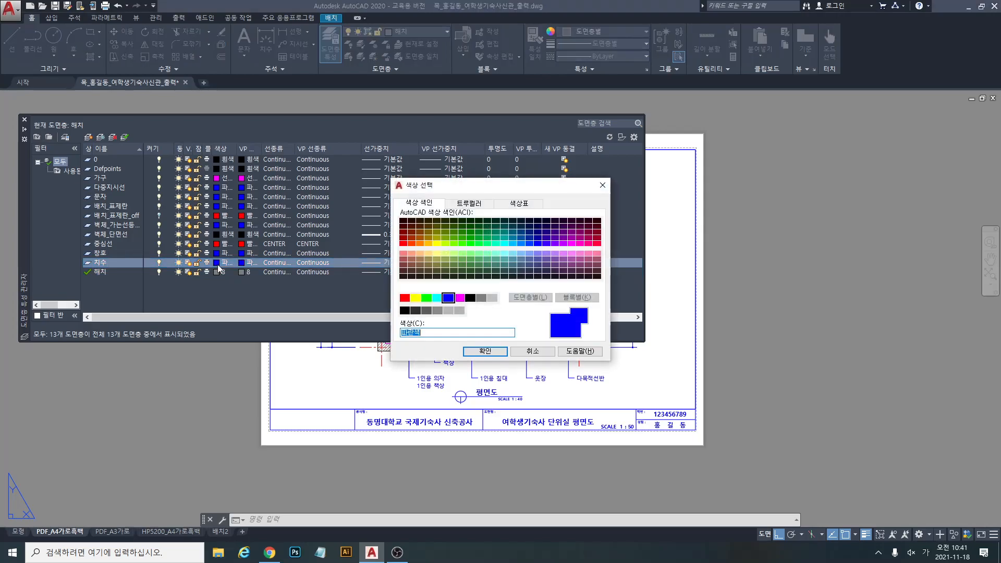
{"action": "left_click", "coordinate": [426, 297]}
{"action": "left_click", "coordinate": [438, 298]}
{"action": "left_click", "coordinate": [485, 350]}
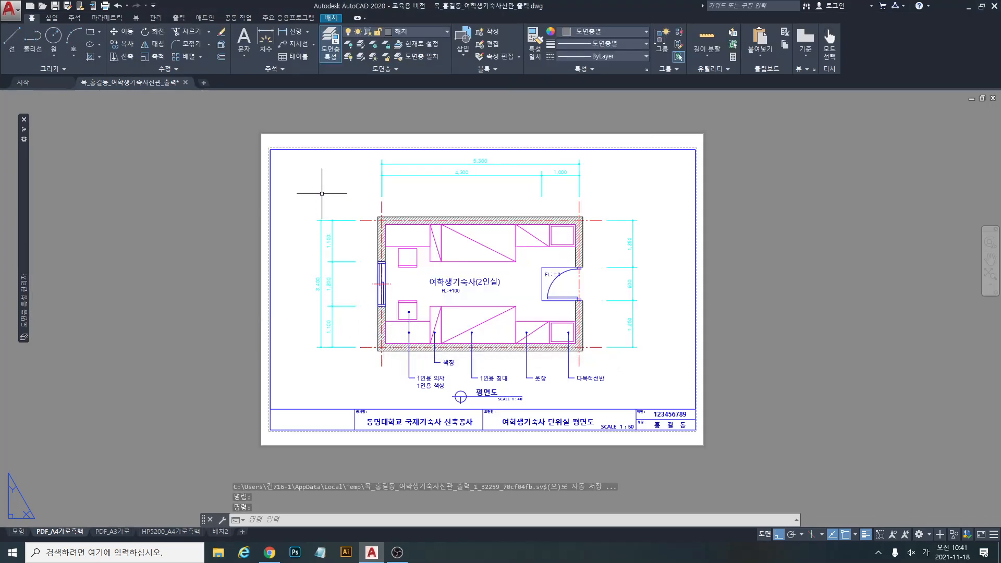
Change the 다중지시선 (multileader) layer's color to cyan (하늘색, color 4).
{"action": "mouse_move", "coordinate": [27, 181]}
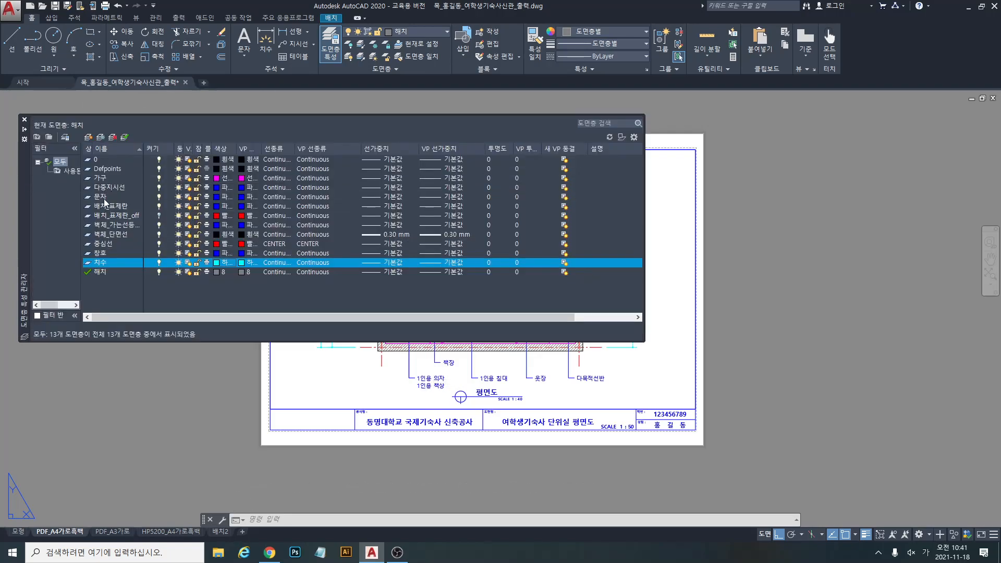
{"action": "left_click", "coordinate": [216, 189]}
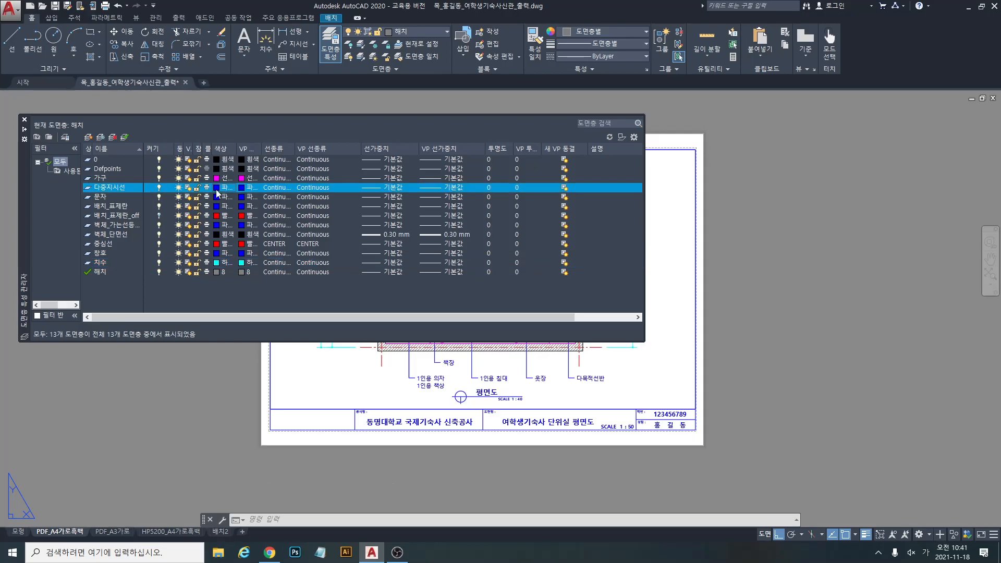
{"action": "left_click", "coordinate": [437, 298]}
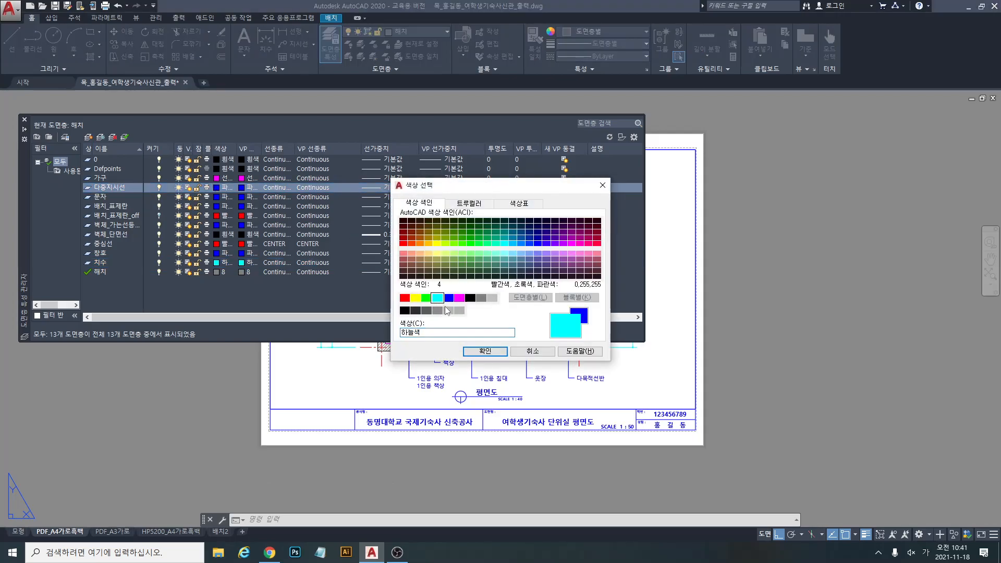
{"action": "left_click", "coordinate": [485, 351]}
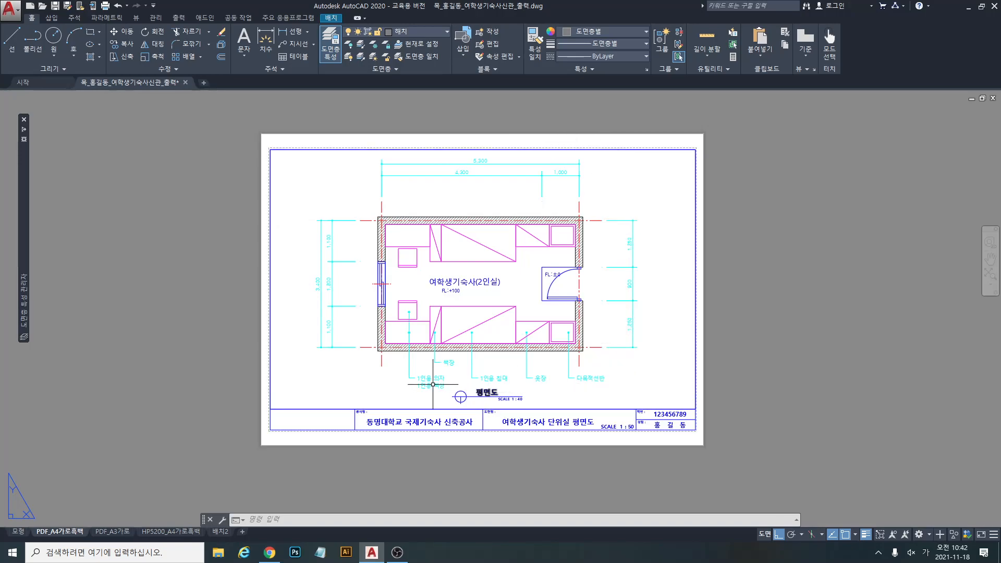
Preview the single-sheet plot of the PDF_A4가로흑백 layout and examine the wall, center and dimension lineweights at the room's upper-left corner.
{"action": "right_click", "coordinate": [58, 532]}
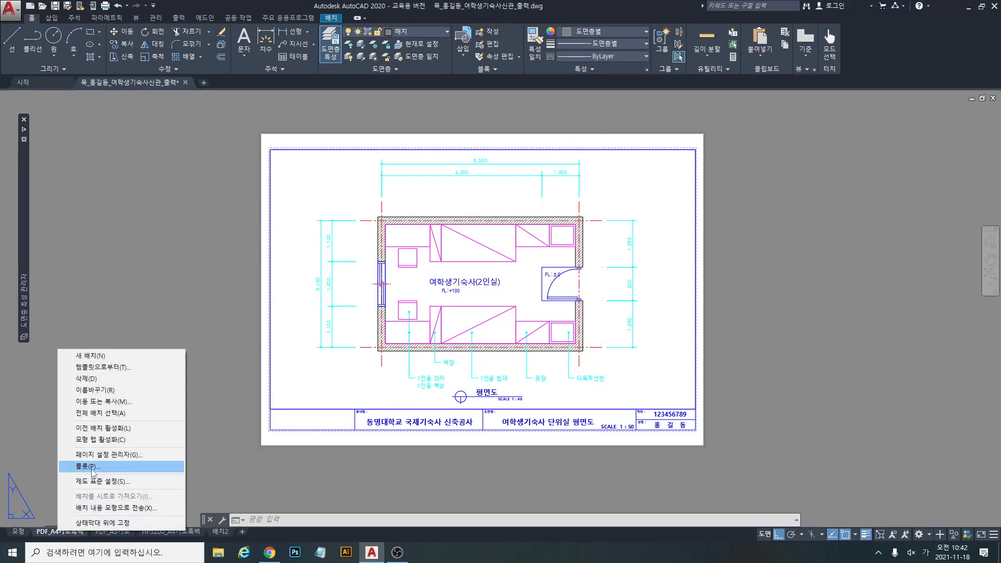
{"action": "left_click", "coordinate": [93, 466]}
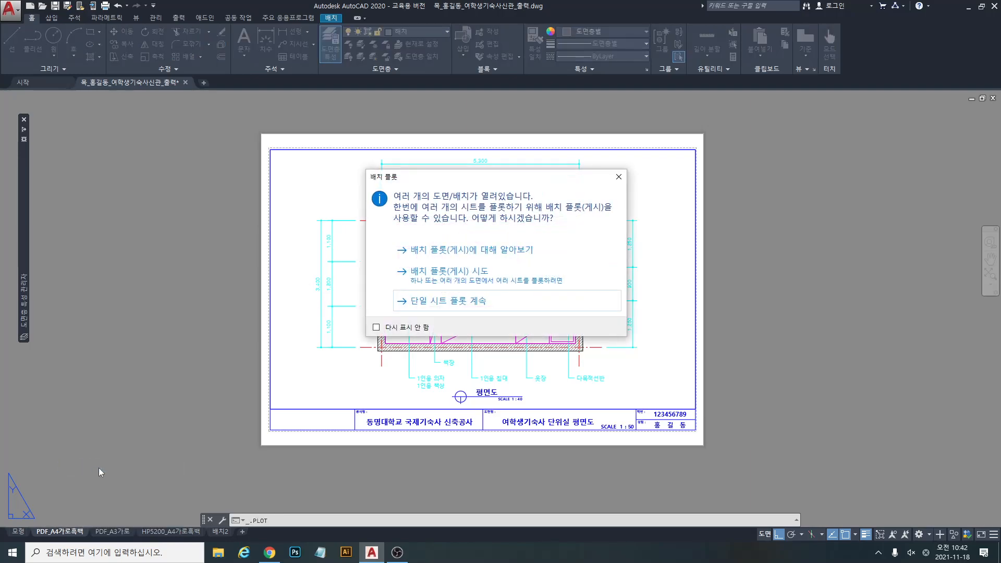
{"action": "left_click", "coordinate": [458, 303]}
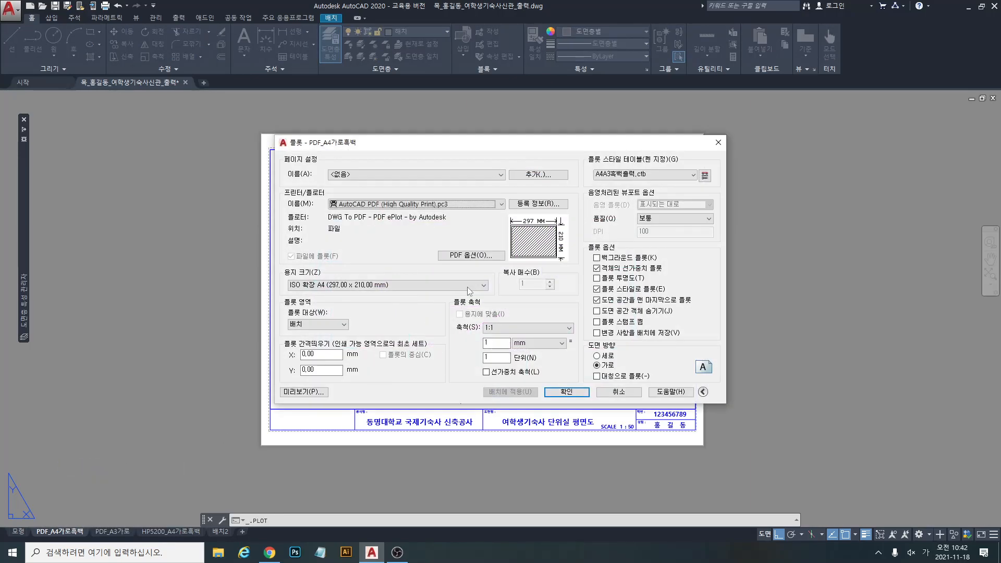
{"action": "left_click", "coordinate": [308, 394]}
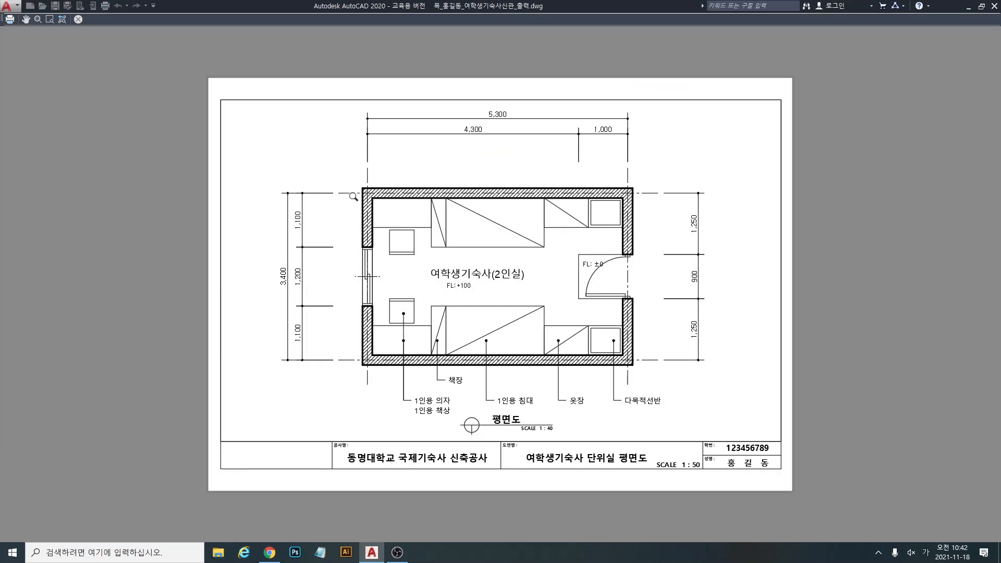
{"action": "scroll", "coordinate": [341, 181], "scroll_direction": "up", "scroll_amount": 7}
{"action": "scroll", "coordinate": [458, 201], "scroll_direction": "down", "scroll_amount": 1}
{"action": "scroll", "coordinate": [458, 201], "scroll_direction": "down", "scroll_amount": 1}
{"action": "scroll", "coordinate": [459, 206], "scroll_direction": "up", "scroll_amount": 1}
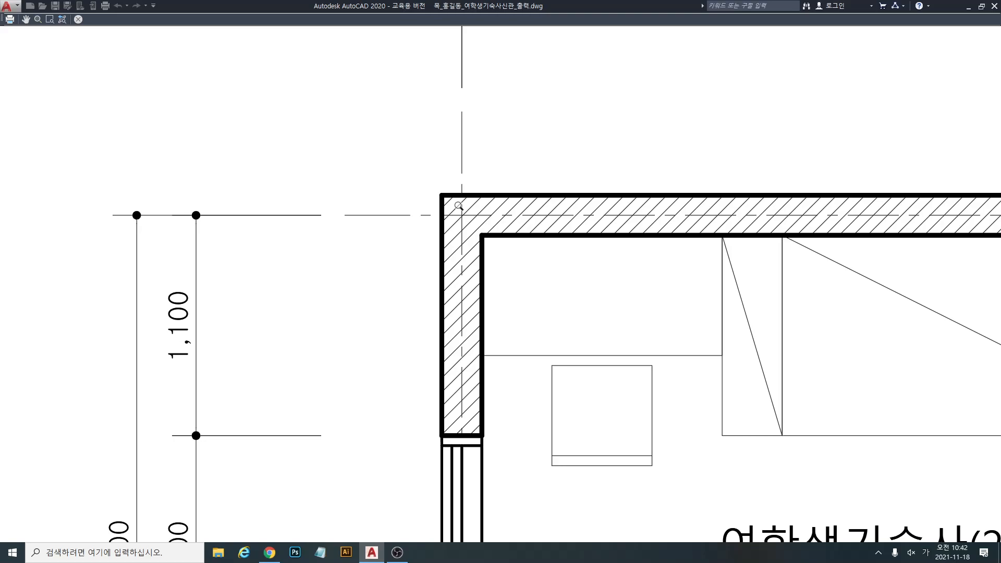
{"action": "key", "text": "Escape"}
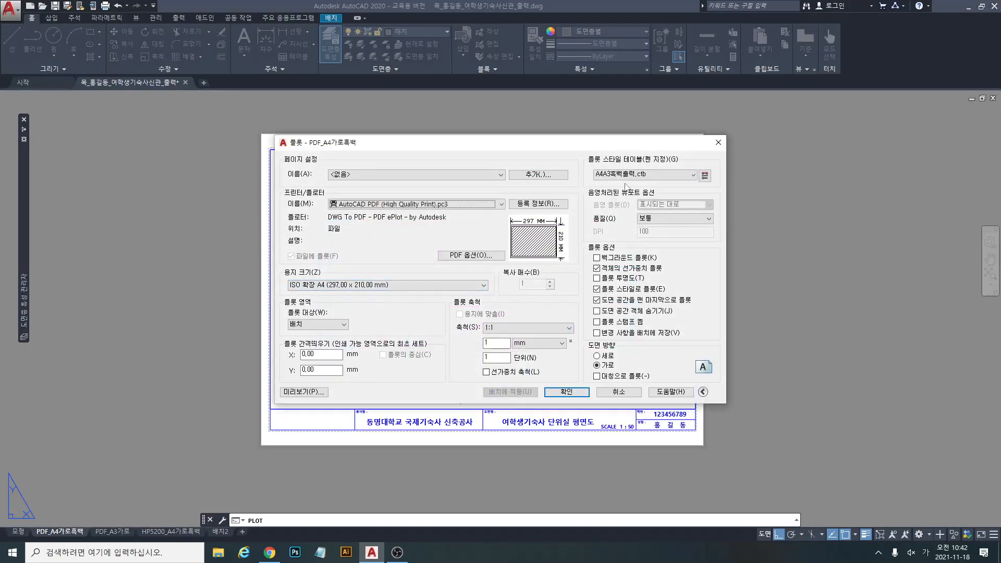
Set the lineweight of color 4 (cyan) to 0.1000 mm in the A4A3흑백출력.ctb plot style table and save it.
{"action": "left_click", "coordinate": [704, 176]}
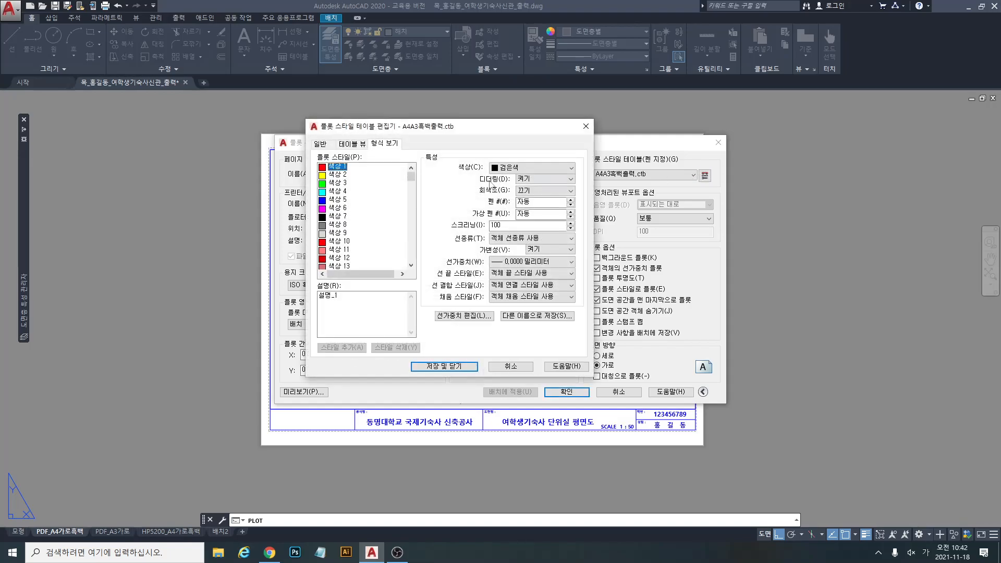
{"action": "left_click", "coordinate": [343, 192]}
{"action": "left_click", "coordinate": [521, 263]}
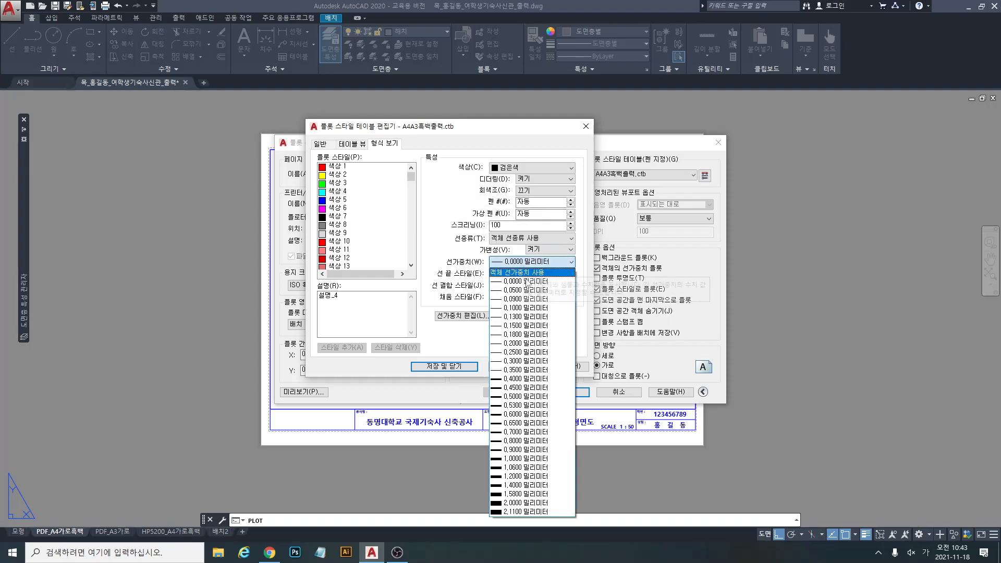
{"action": "left_click", "coordinate": [530, 309]}
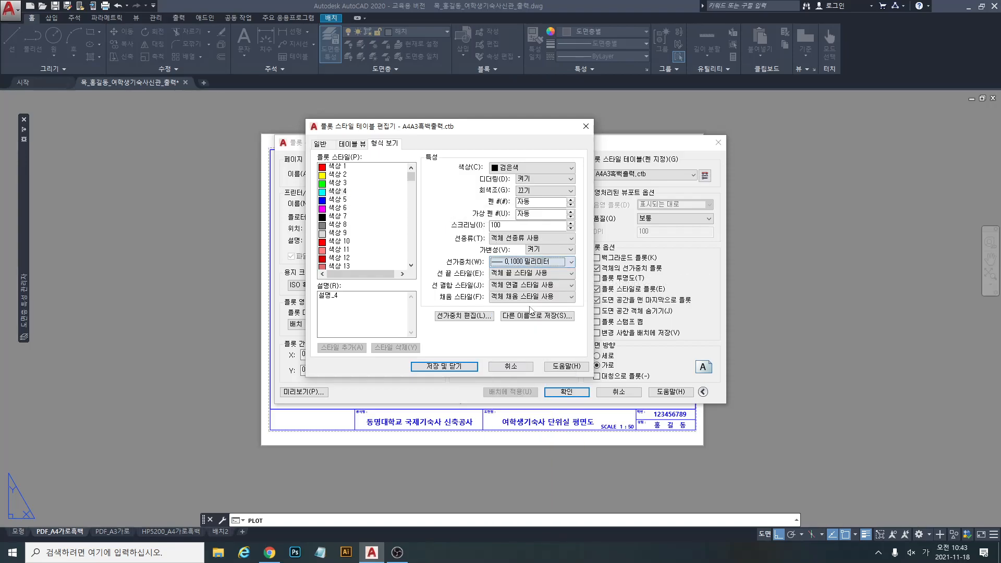
{"action": "left_click", "coordinate": [465, 366]}
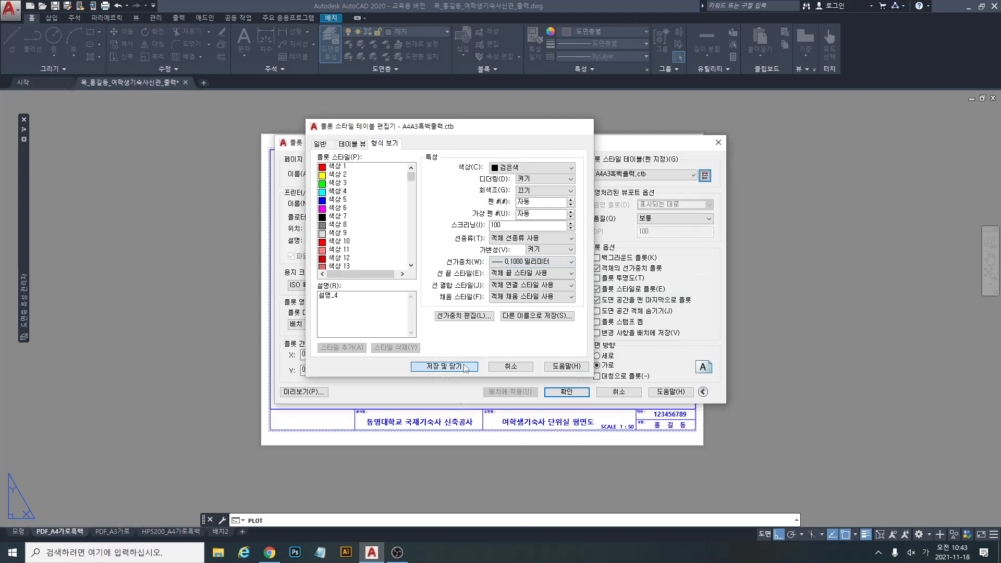
Set the lineweight of color 1 (red) to 0.1000 mm in the A4A3흑백출력.ctb plot style table and save it.
{"action": "left_click", "coordinate": [704, 175]}
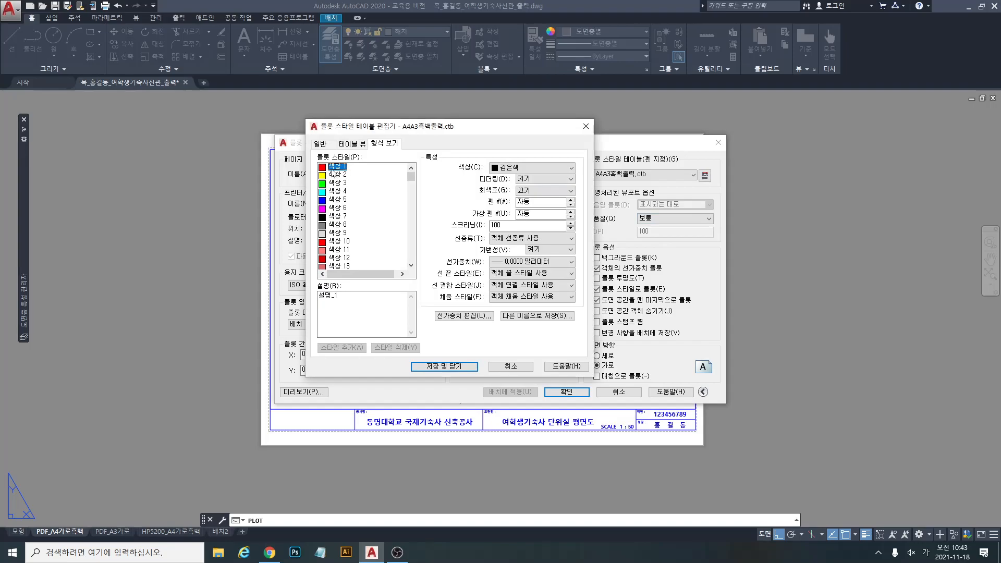
{"action": "left_click", "coordinate": [518, 262]}
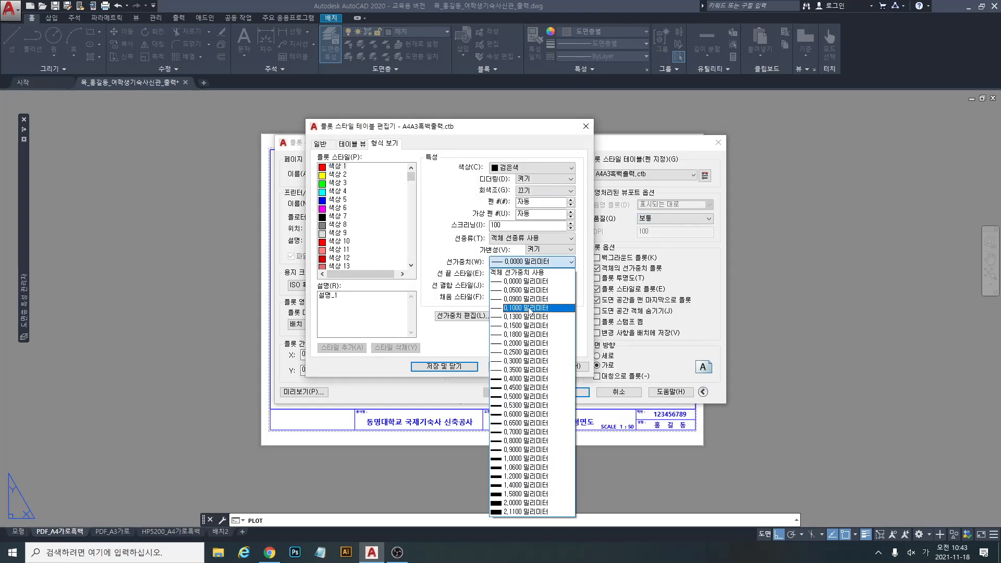
{"action": "left_click", "coordinate": [530, 308]}
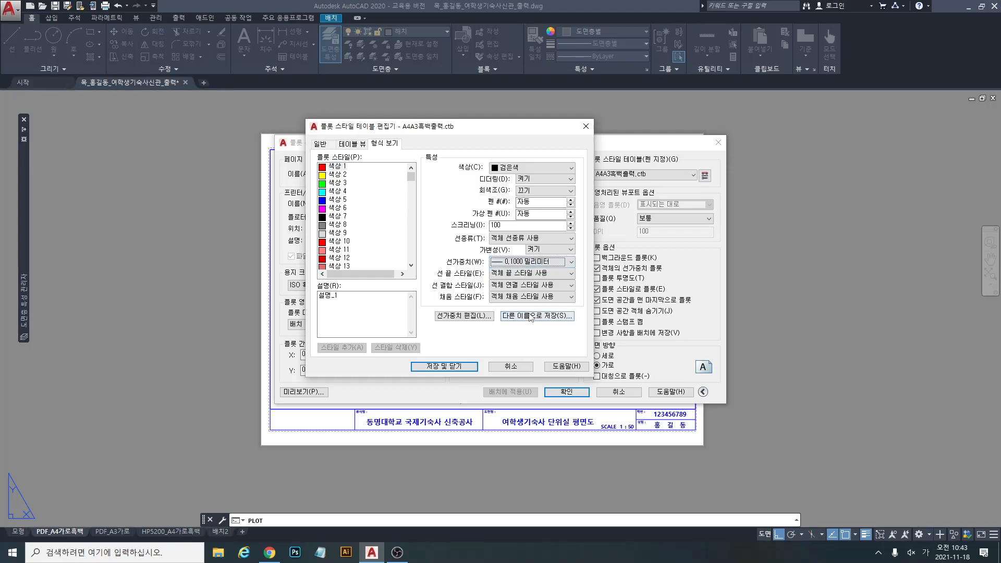
{"action": "left_click", "coordinate": [447, 366]}
Set the lineweight of color 6 (magenta) to 0.1800 mm in the A4A3흑백출력.ctb plot style table and save it.
{"action": "left_click", "coordinate": [704, 175]}
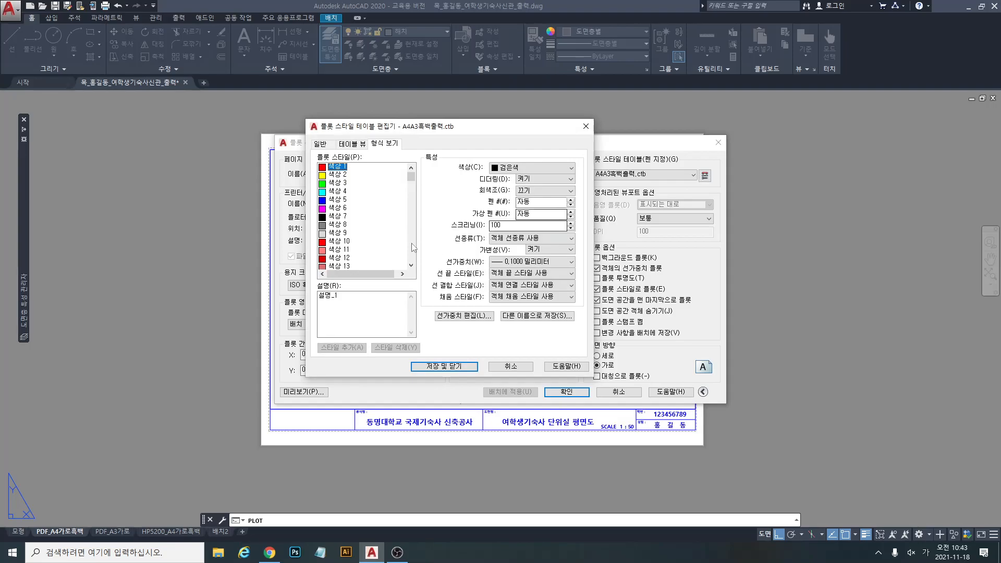
{"action": "left_click", "coordinate": [340, 208]}
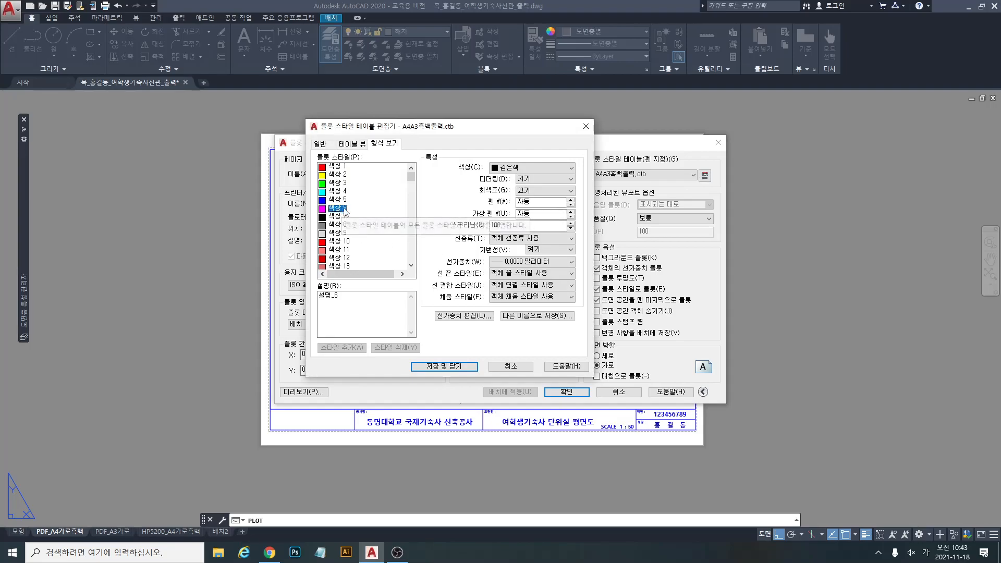
{"action": "left_click", "coordinate": [544, 261]}
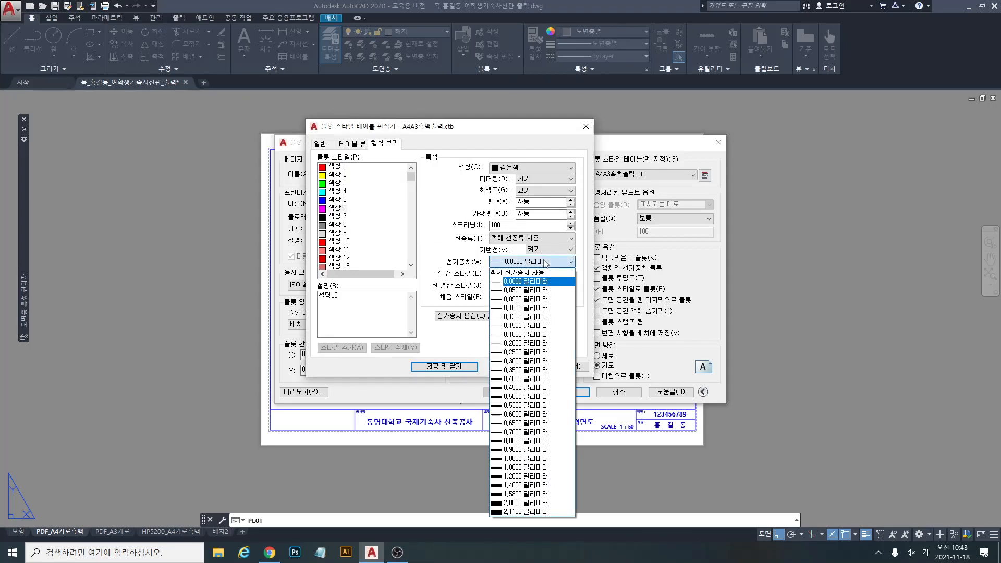
{"action": "left_click", "coordinate": [530, 334]}
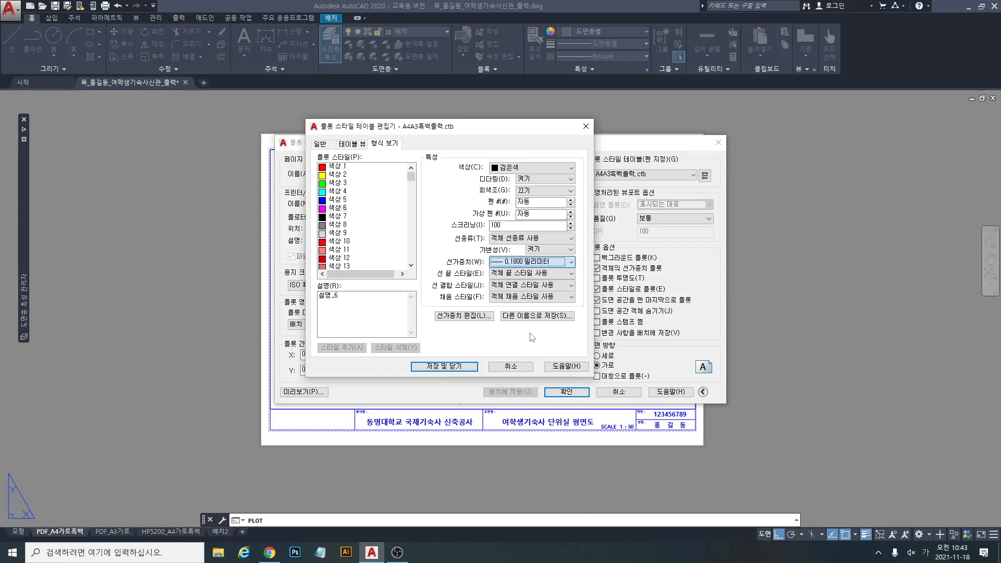
{"action": "left_click", "coordinate": [467, 367]}
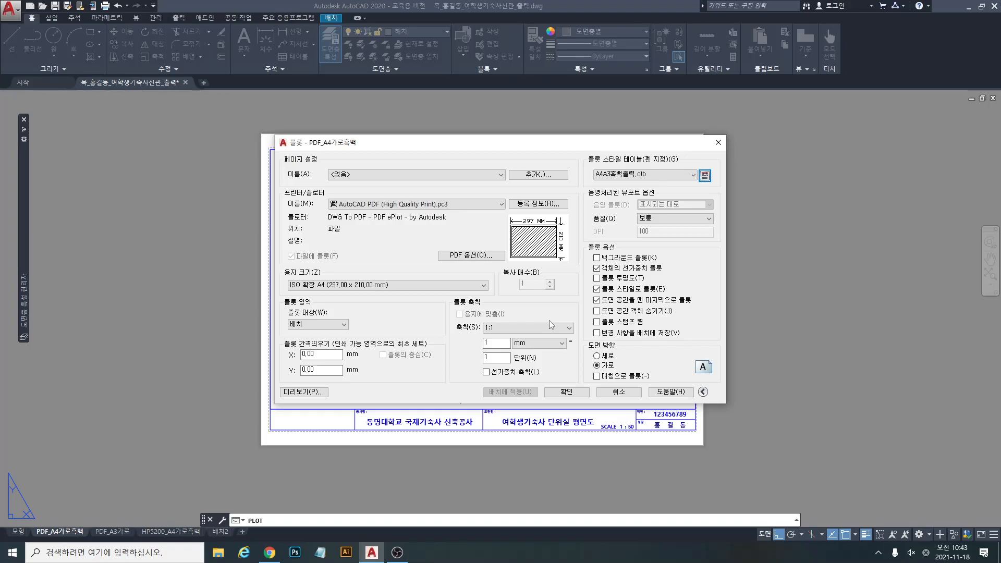
Preview the plot with the edited lineweights, compare the furniture, center and dimension lines with the walls, and leave without plotting.
{"action": "left_click", "coordinate": [304, 392]}
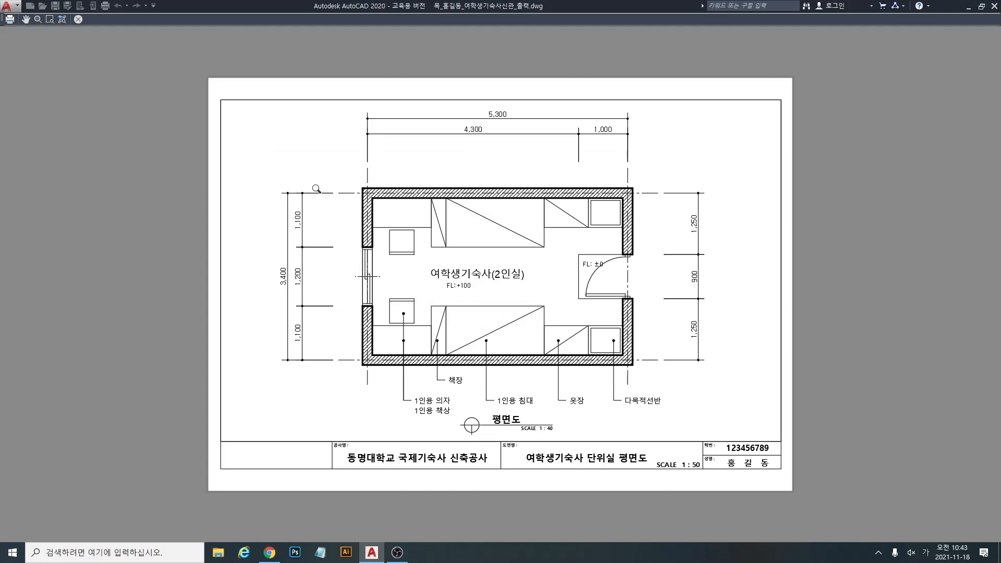
{"action": "scroll", "coordinate": [324, 166], "scroll_direction": "up", "scroll_amount": 5}
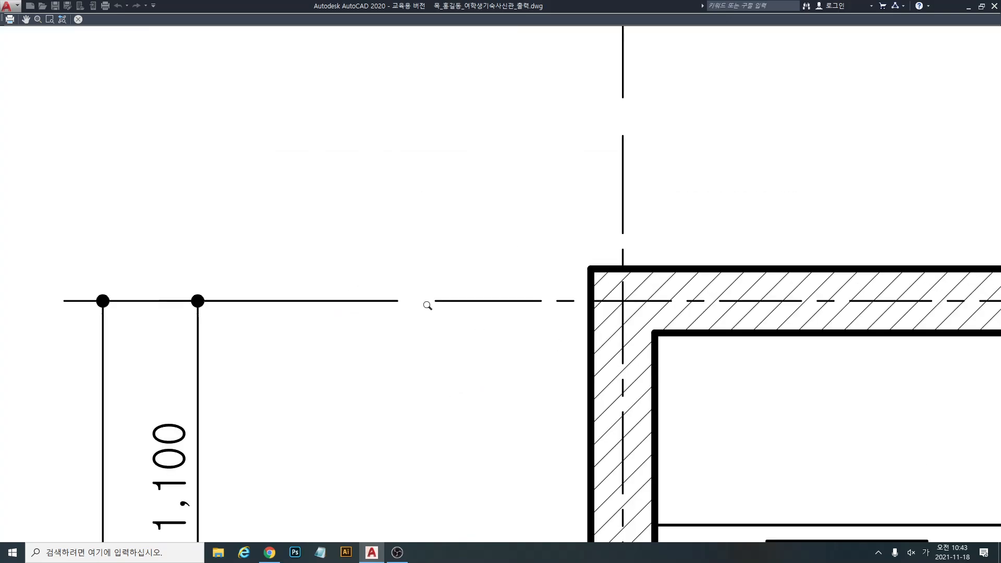
{"action": "scroll", "coordinate": [354, 259], "scroll_direction": "down", "scroll_amount": 2}
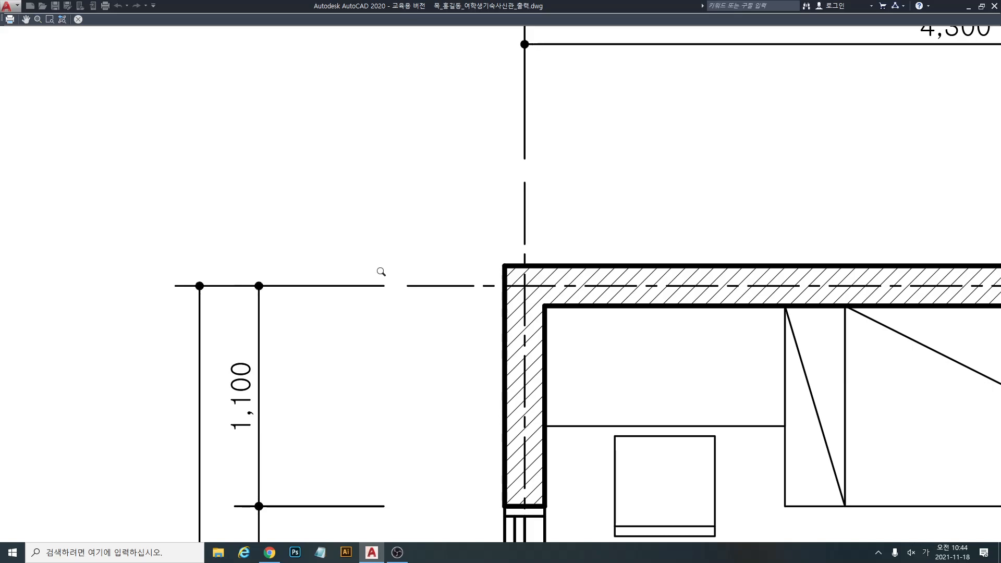
{"action": "key", "text": "Escape"}
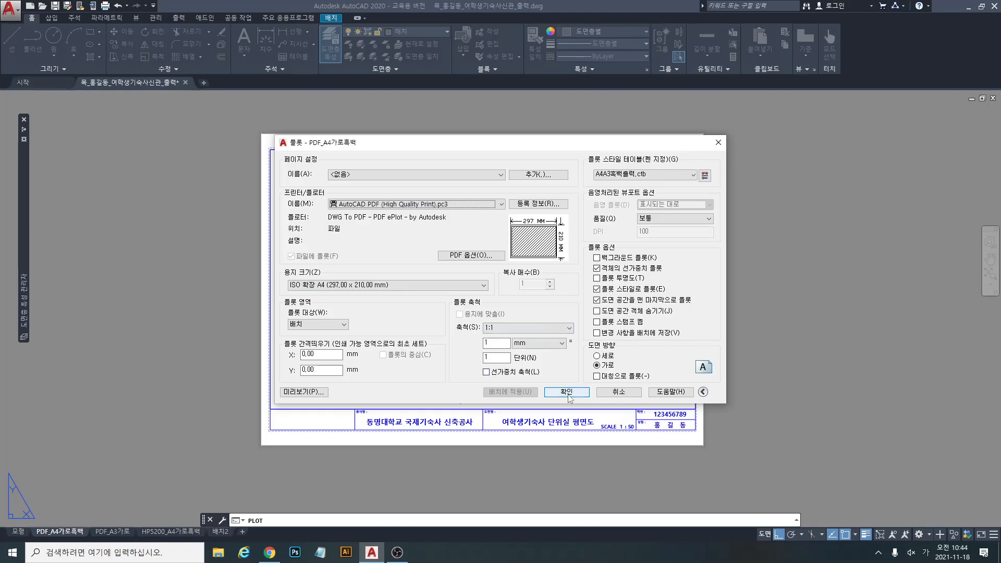
{"action": "left_click", "coordinate": [615, 392]}
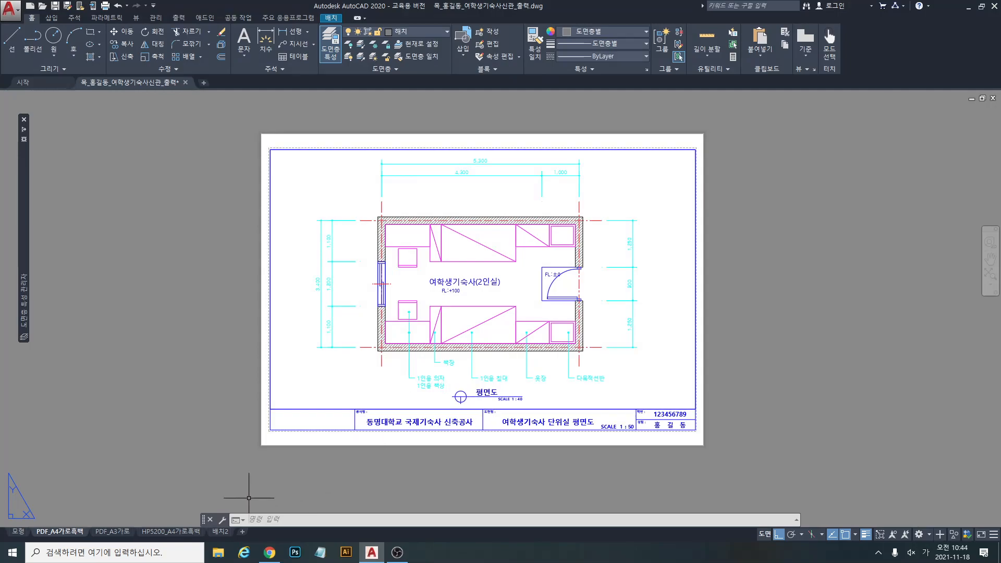
Enable plotting by plot styles for the HP5200_A4가로흑백 layout, apply the setting to the layout, and plot it as a single sheet.
{"action": "left_click", "coordinate": [169, 533]}
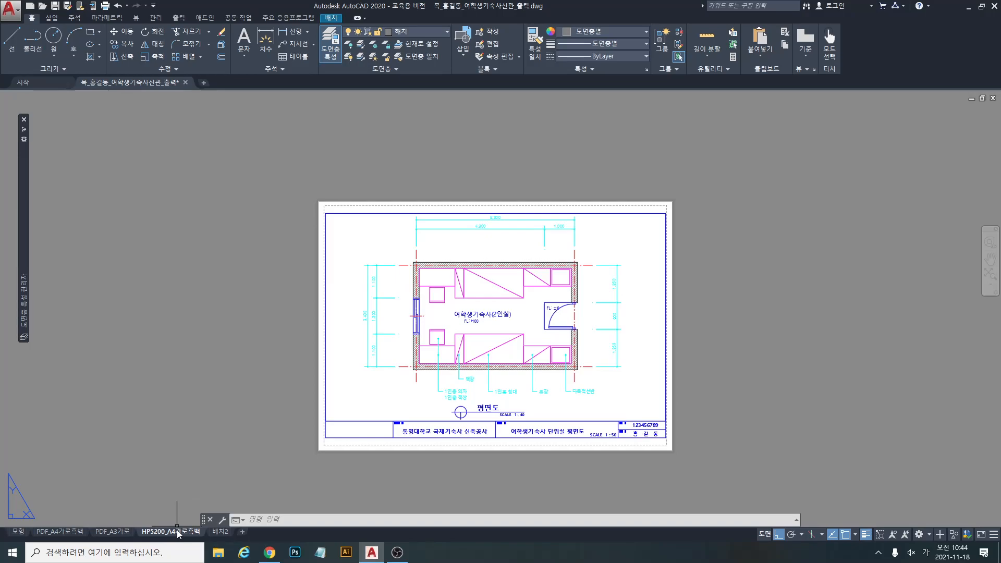
{"action": "right_click", "coordinate": [178, 533]}
{"action": "left_click", "coordinate": [223, 466]}
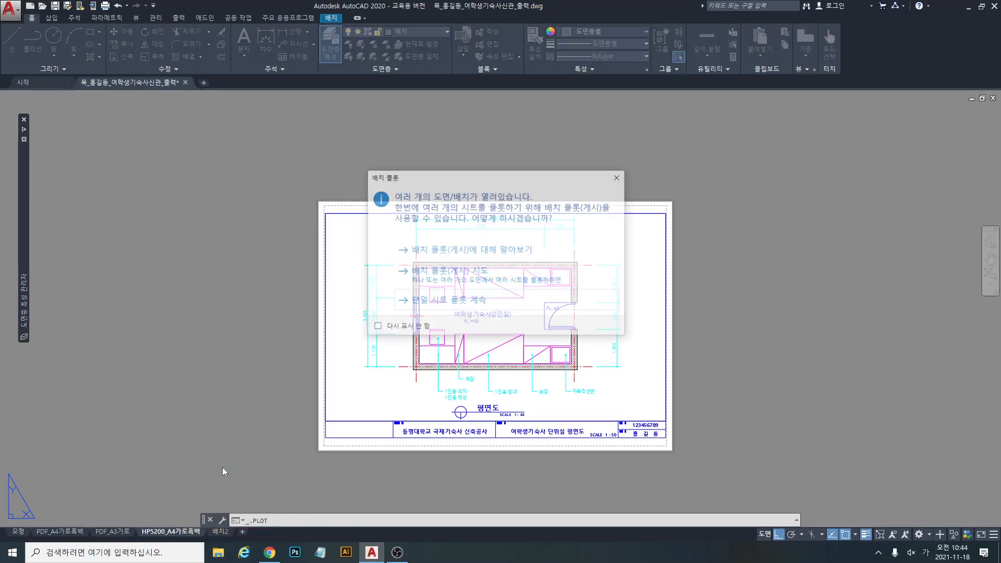
{"action": "left_click", "coordinate": [444, 296]}
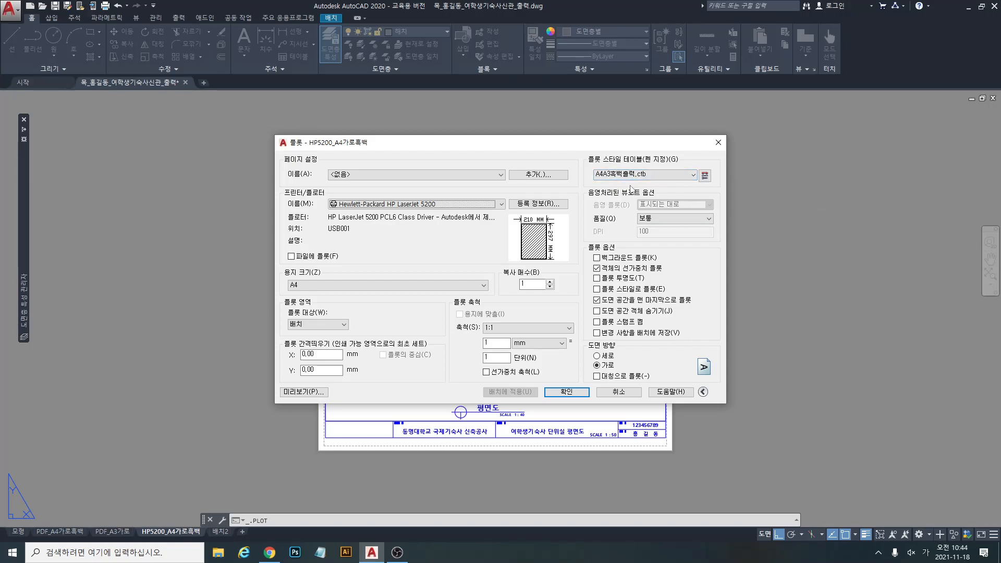
{"action": "left_click", "coordinate": [625, 290]}
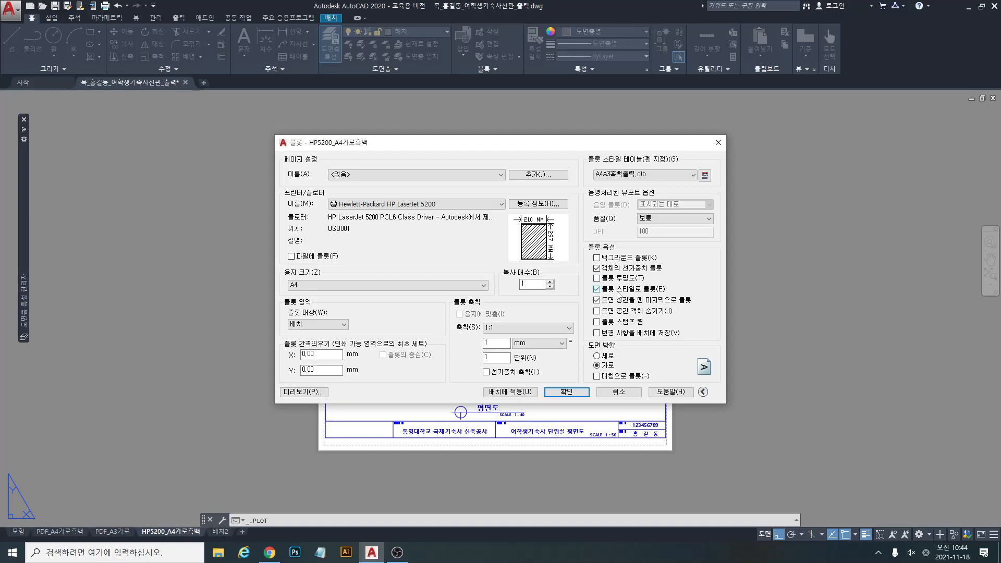
{"action": "left_click", "coordinate": [523, 391]}
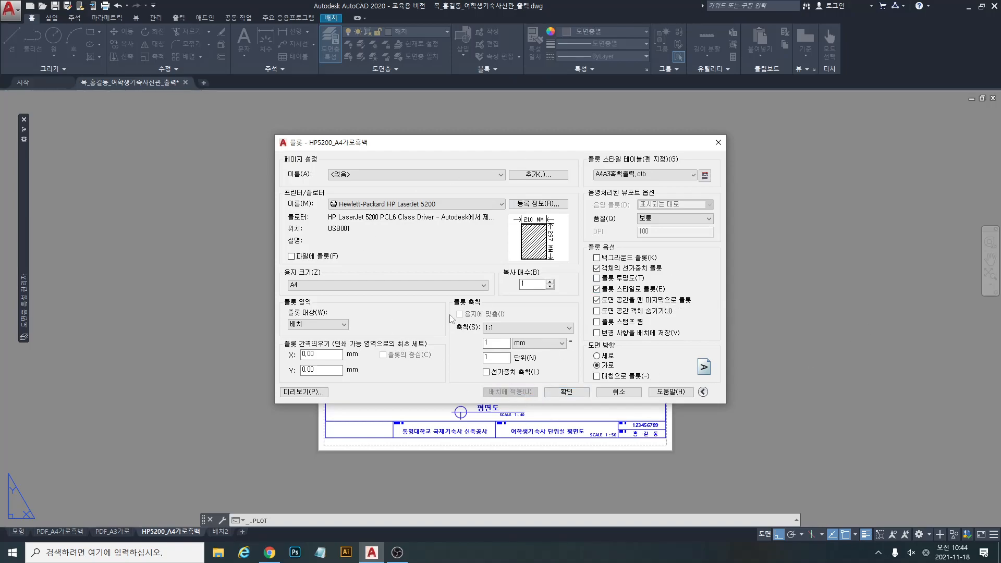
{"action": "left_click", "coordinate": [567, 392]}
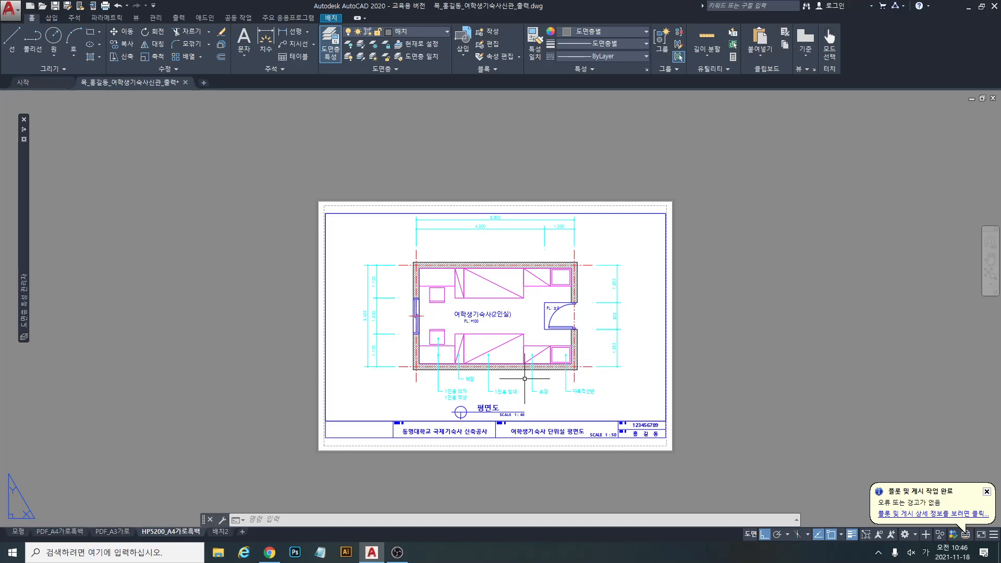
Review the A4A3흑백출력.ctb plot styles for the HP5200_A4가로흑백 layout, leave without saving or plotting, and show the layer list with its colors.
{"action": "right_click", "coordinate": [178, 534]}
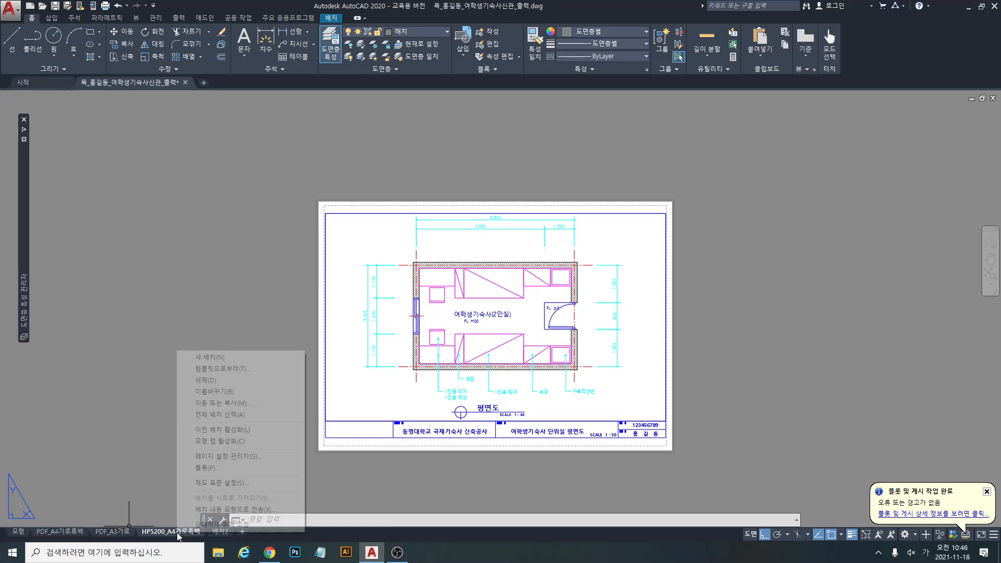
{"action": "left_click", "coordinate": [211, 468]}
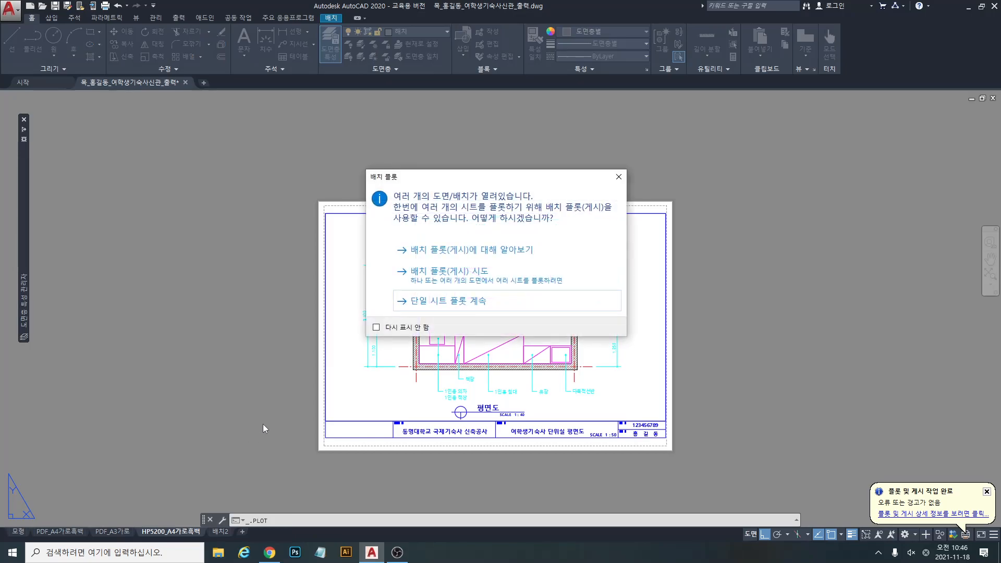
{"action": "left_click", "coordinate": [459, 302]}
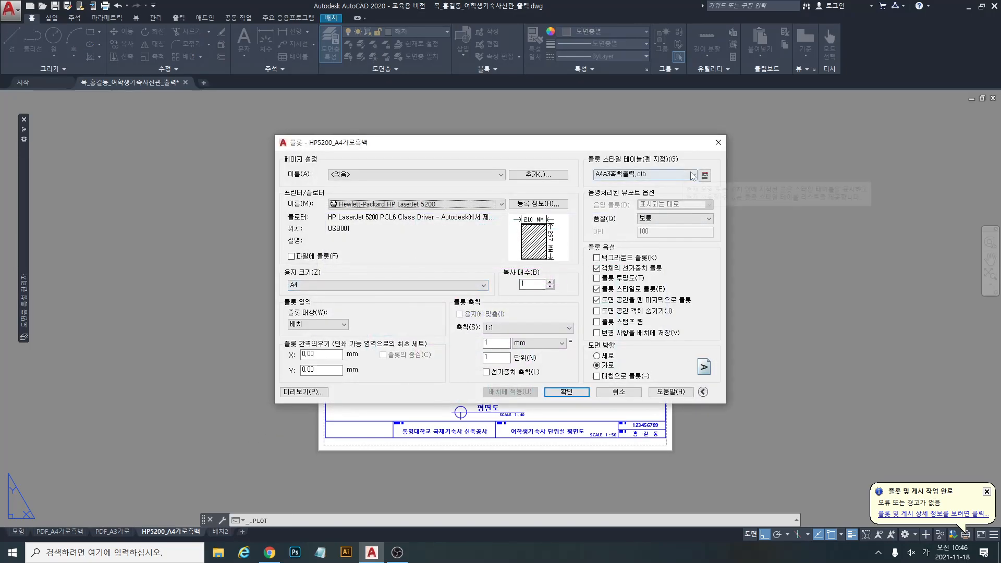
{"action": "left_click", "coordinate": [704, 175]}
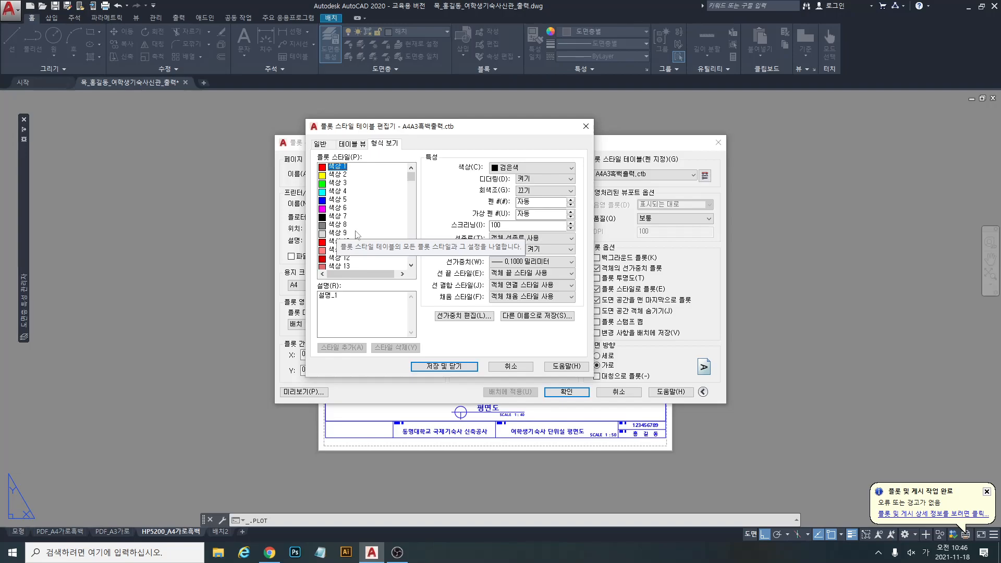
{"action": "left_click", "coordinate": [522, 367]}
{"action": "left_click", "coordinate": [618, 392]}
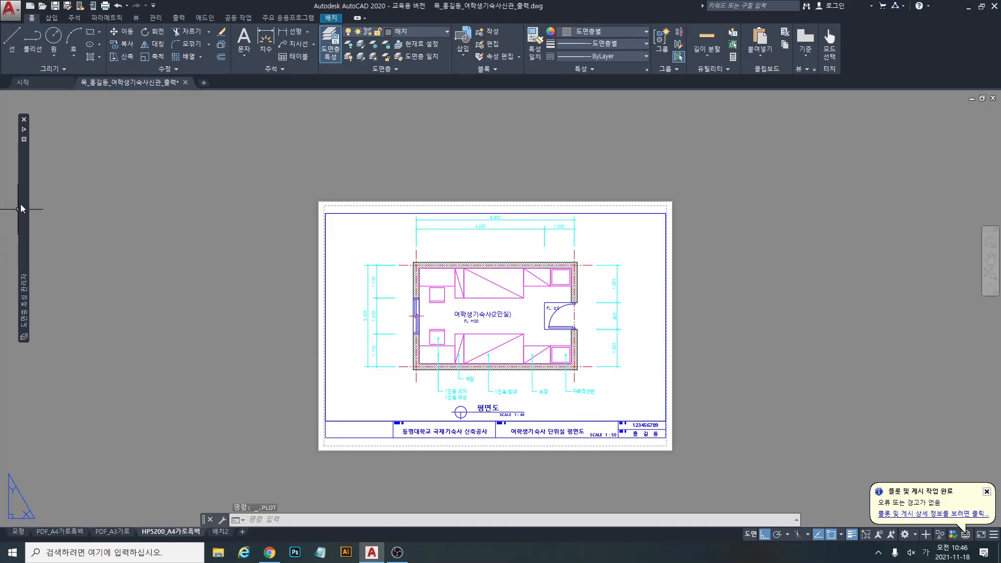
{"action": "mouse_move", "coordinate": [20, 205]}
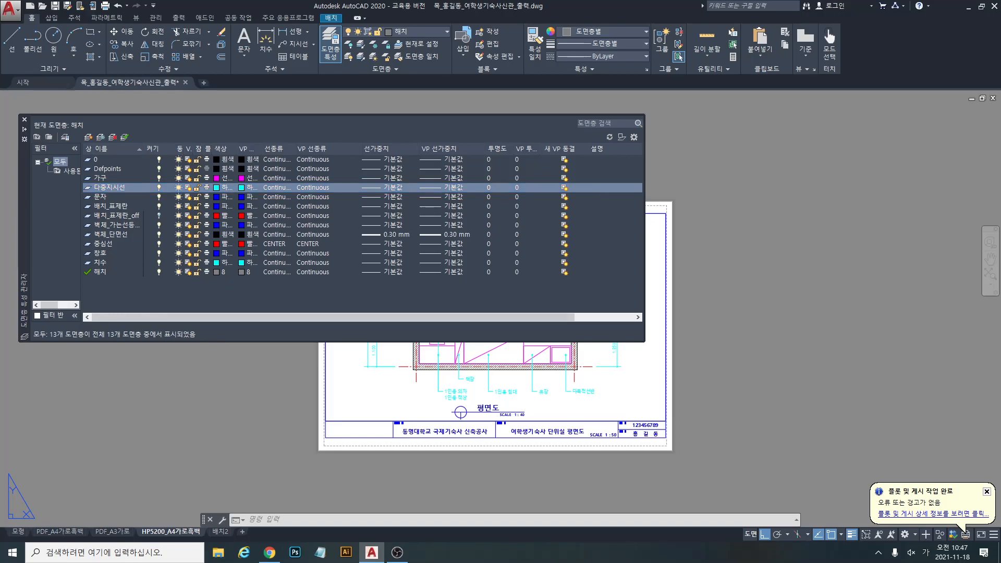
Open the A4A3흑백출력.ctb plot style table from the HP5200_A4가로흑백 layout's single-sheet plot settings and select the color 8 style.
{"action": "right_click", "coordinate": [183, 532]}
{"action": "left_click", "coordinate": [225, 466]}
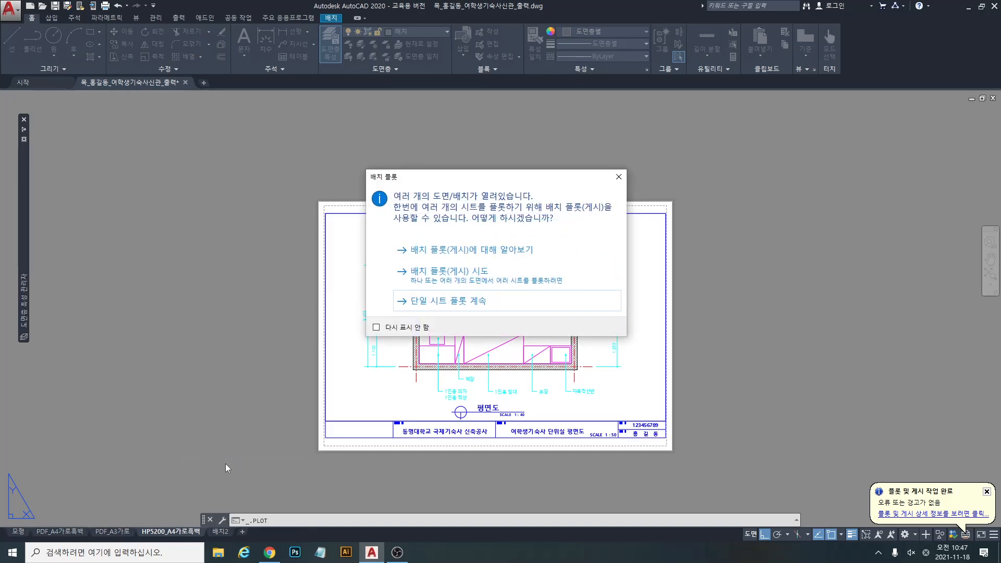
{"action": "left_click", "coordinate": [472, 302]}
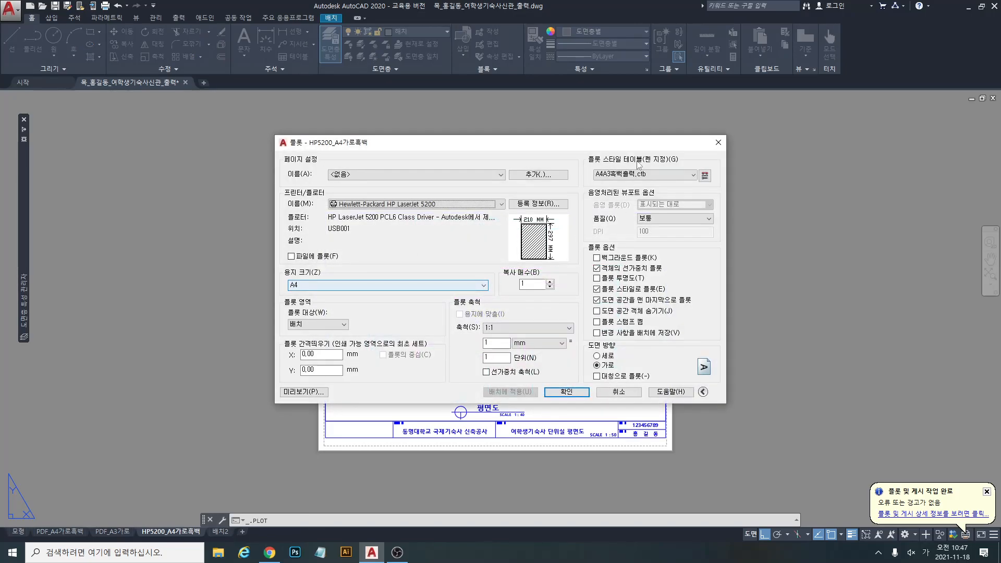
{"action": "left_click", "coordinate": [705, 175]}
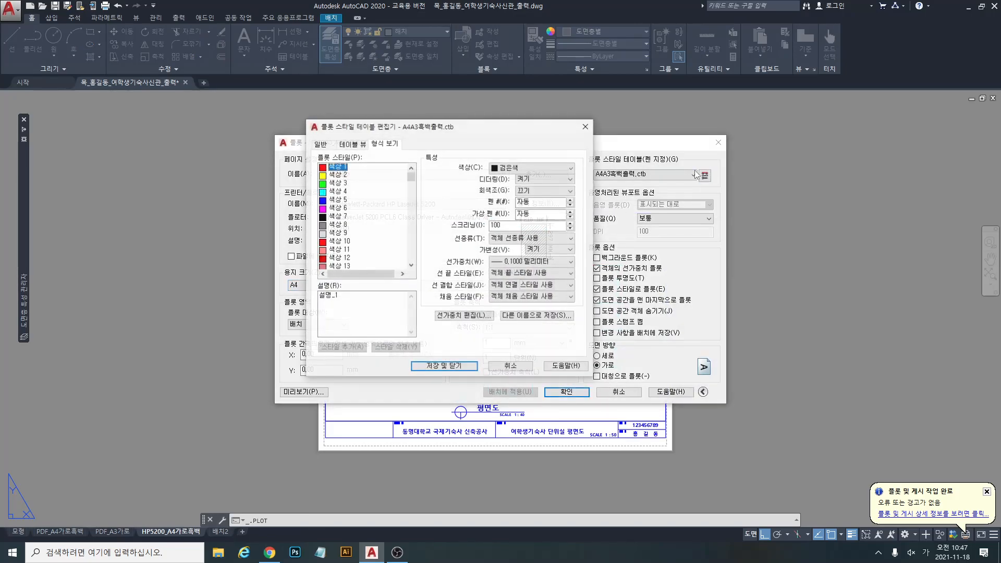
{"action": "left_click", "coordinate": [345, 226]}
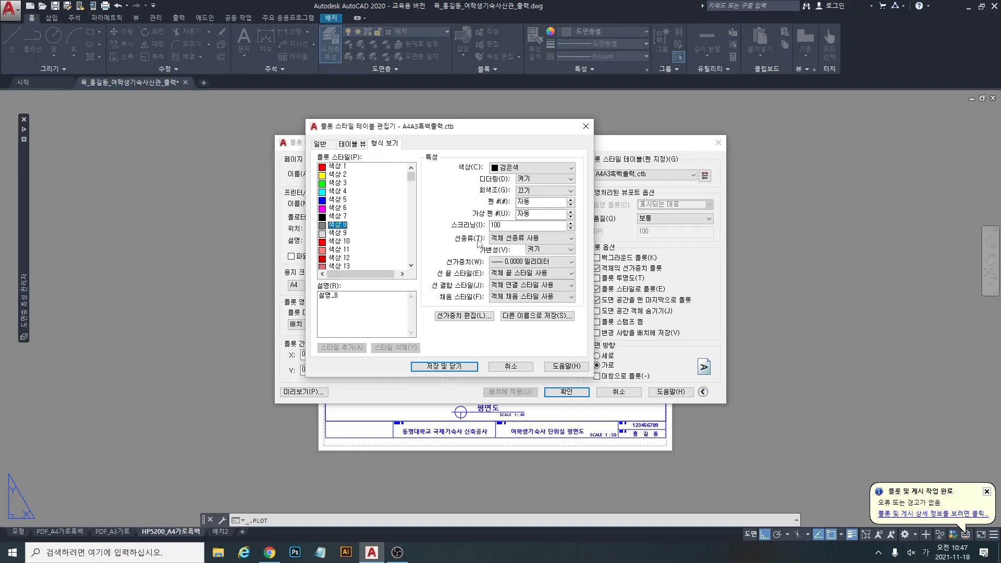
Set the plot color of the color 8 style to index color 8.
{"action": "left_click", "coordinate": [570, 168]}
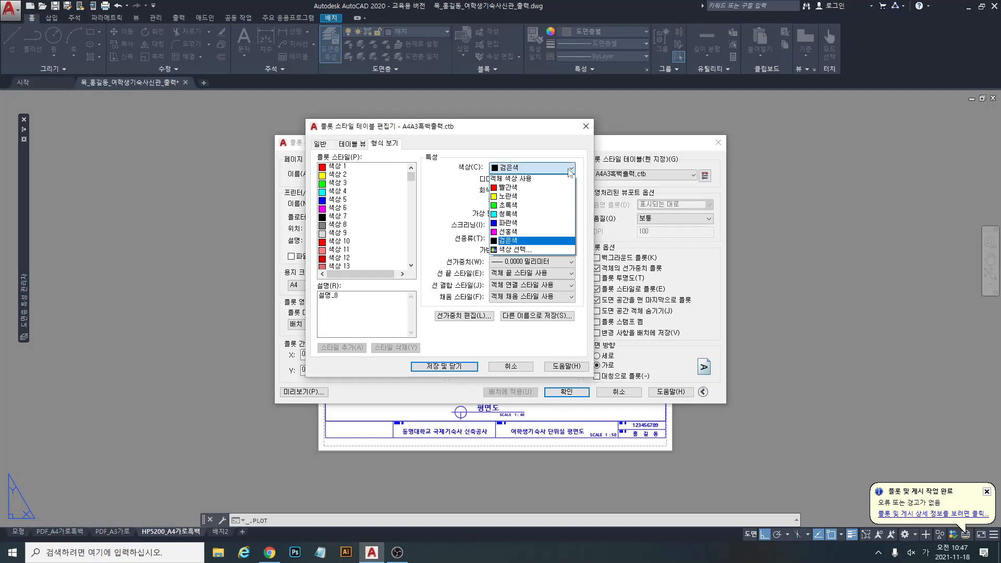
{"action": "left_click", "coordinate": [516, 249]}
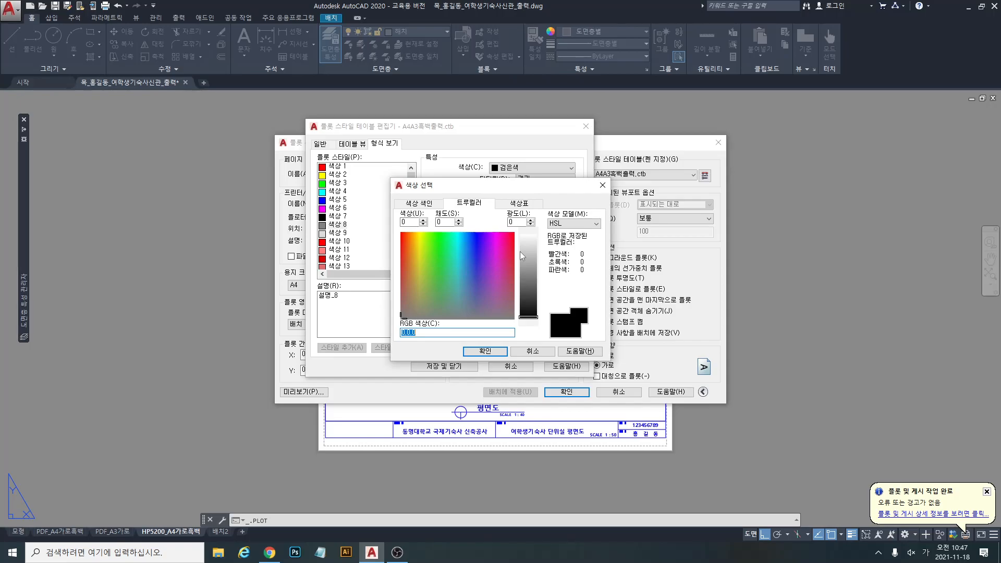
{"action": "left_click", "coordinate": [418, 203]}
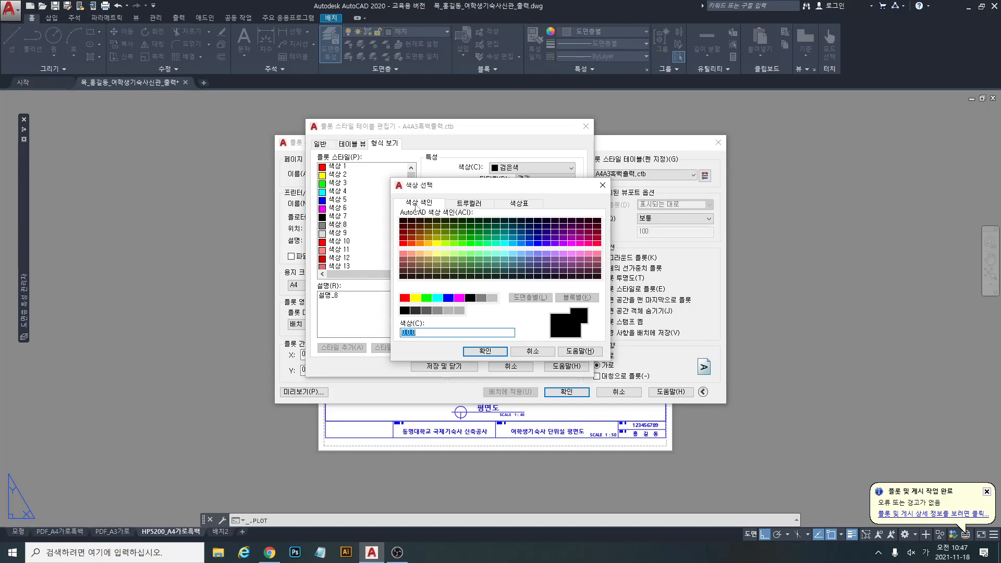
{"action": "left_click", "coordinate": [481, 298]}
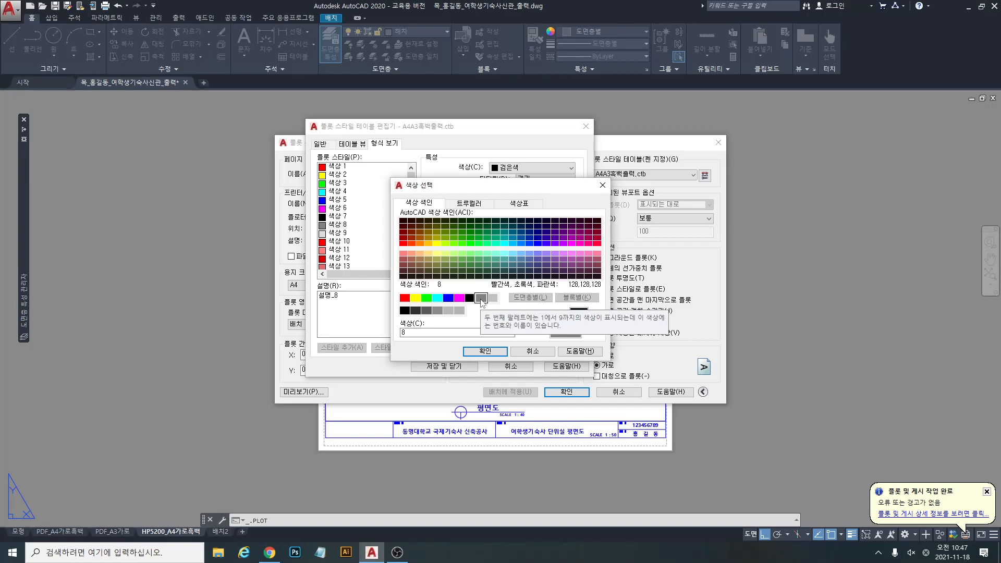
{"action": "left_click", "coordinate": [484, 351]}
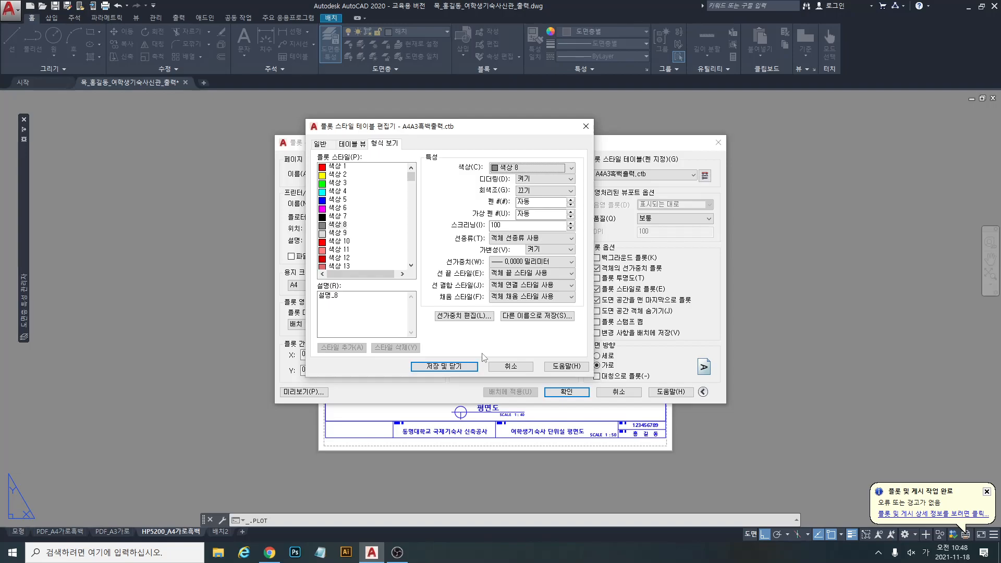
Set the color 8 style to use the object color, save the plot style table, and plot the HP5200_A4가로흑백 layout.
{"action": "left_click", "coordinate": [570, 167]}
{"action": "left_click", "coordinate": [523, 179]}
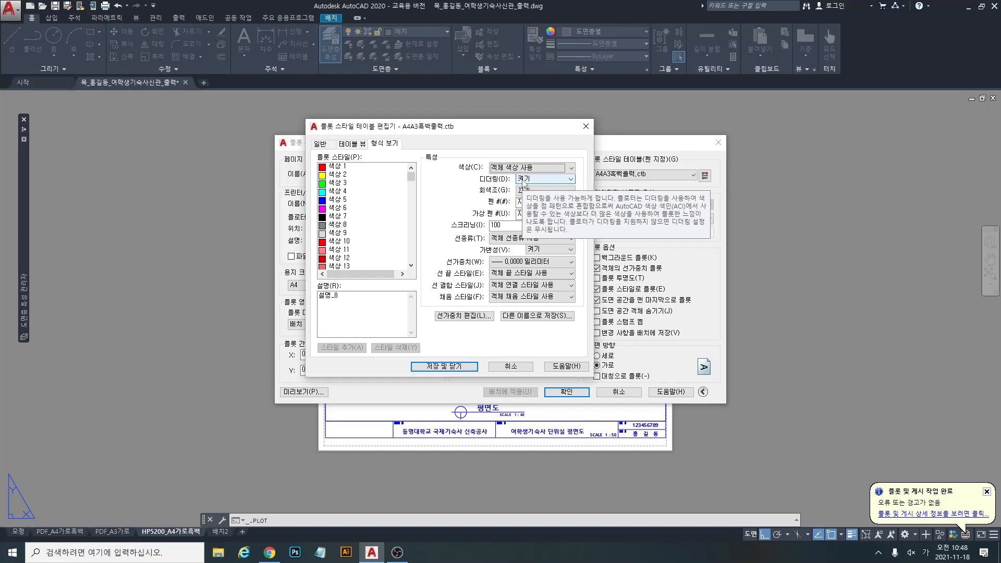
{"action": "key", "text": "Return"}
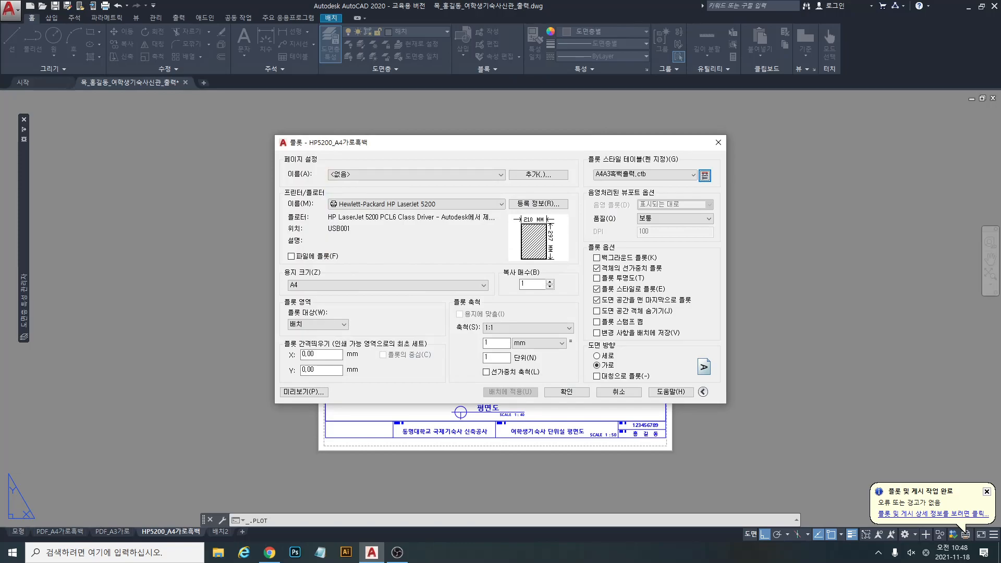
{"action": "left_click", "coordinate": [567, 391]}
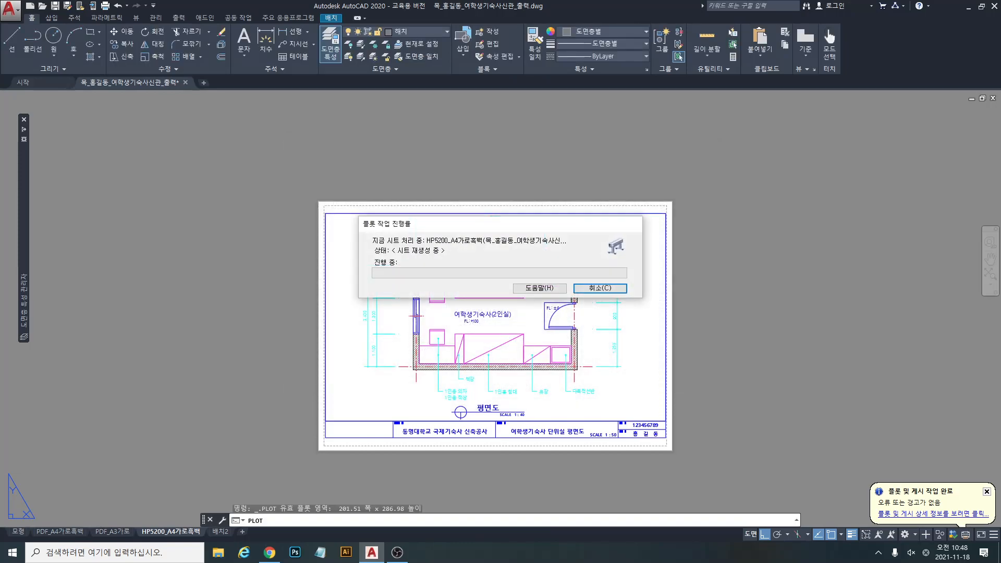
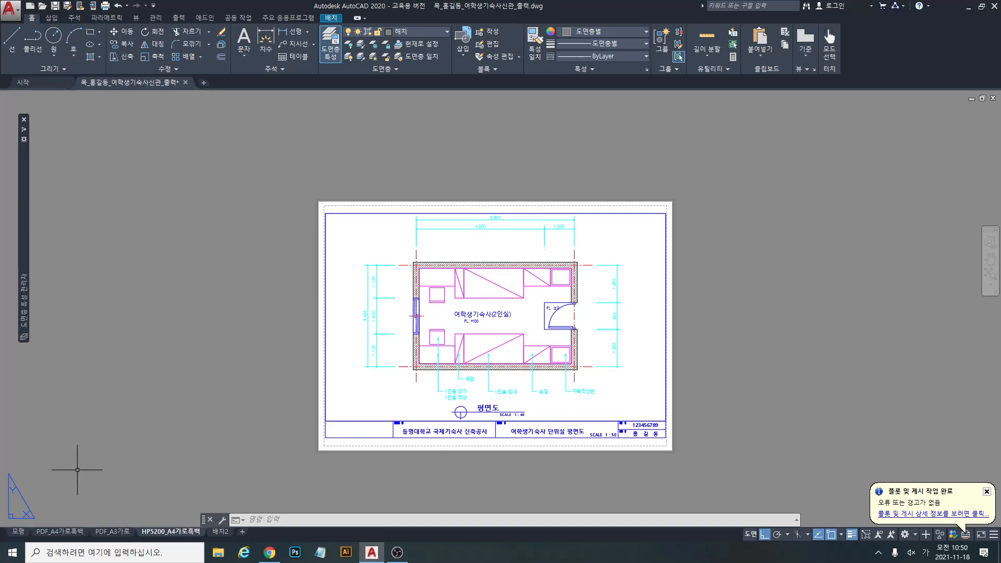
Preview the single-sheet plot of the PDF_A4가로흑백 layout, inspect the walls and hatch up close, and return to the plot settings.
{"action": "left_click", "coordinate": [74, 532]}
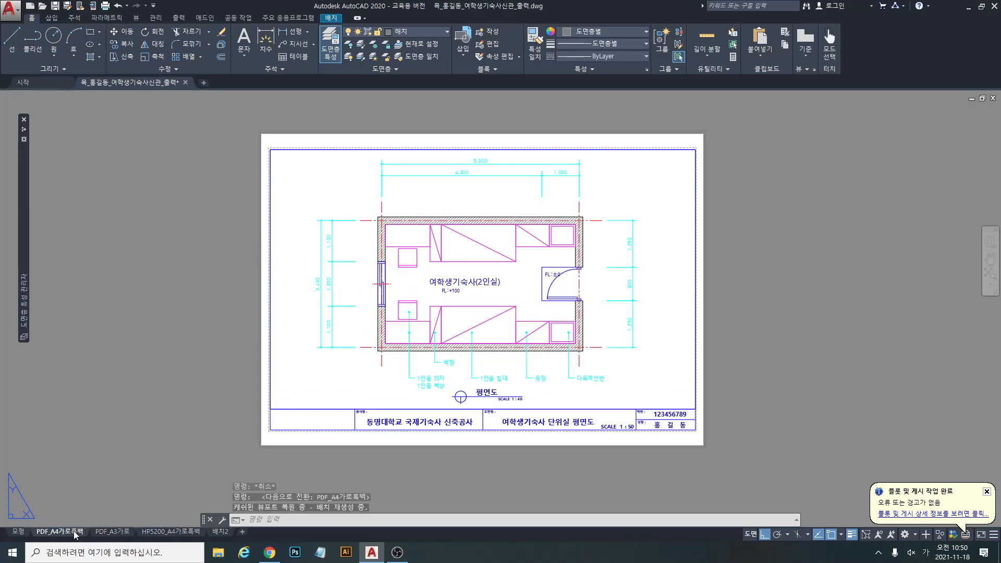
{"action": "right_click", "coordinate": [75, 533]}
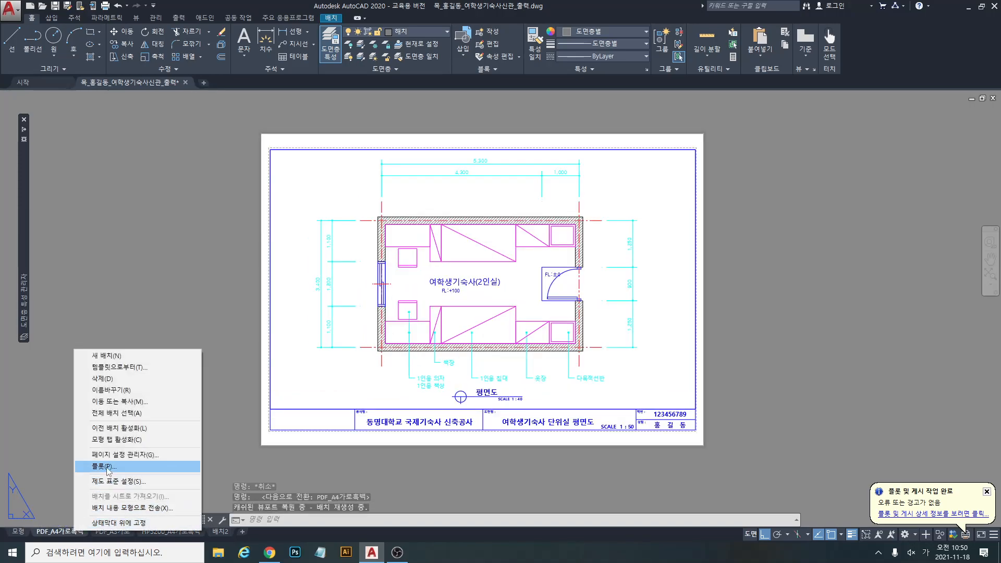
{"action": "left_click", "coordinate": [108, 467]}
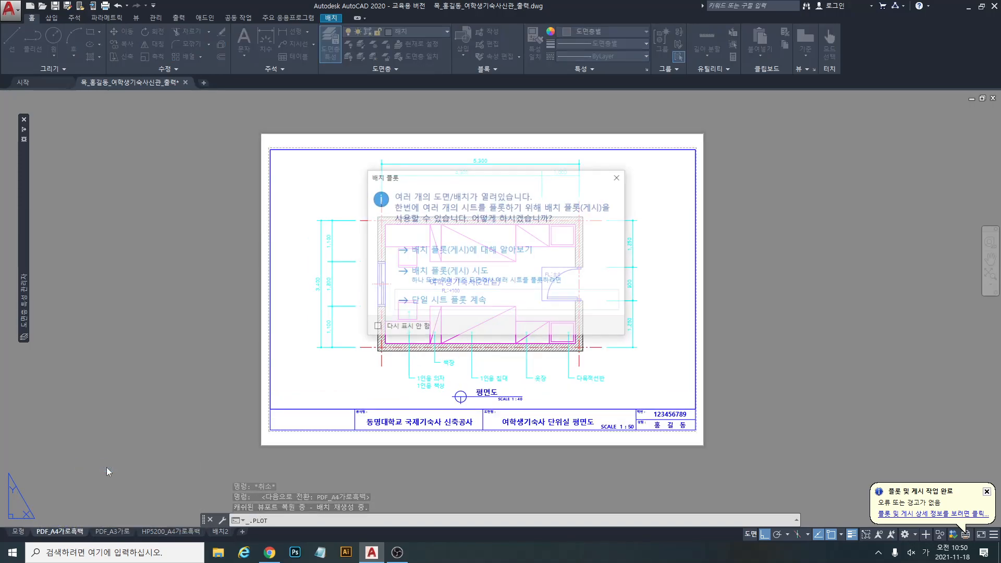
{"action": "left_click", "coordinate": [475, 305]}
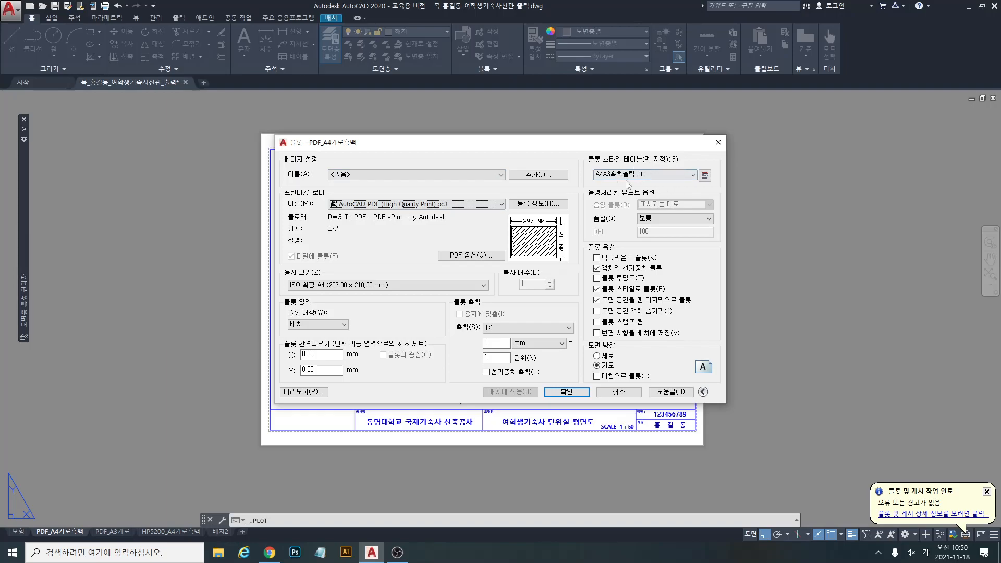
{"action": "left_click", "coordinate": [596, 300]}
{"action": "left_click", "coordinate": [303, 392]}
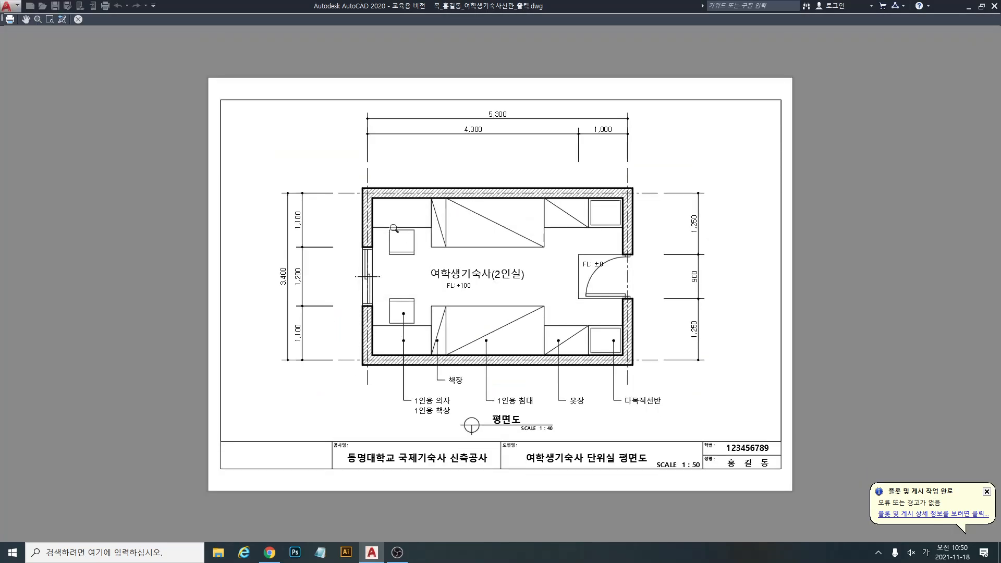
{"action": "scroll", "coordinate": [334, 203], "scroll_direction": "up", "scroll_amount": 6}
{"action": "scroll", "coordinate": [328, 201], "scroll_direction": "down", "scroll_amount": 4}
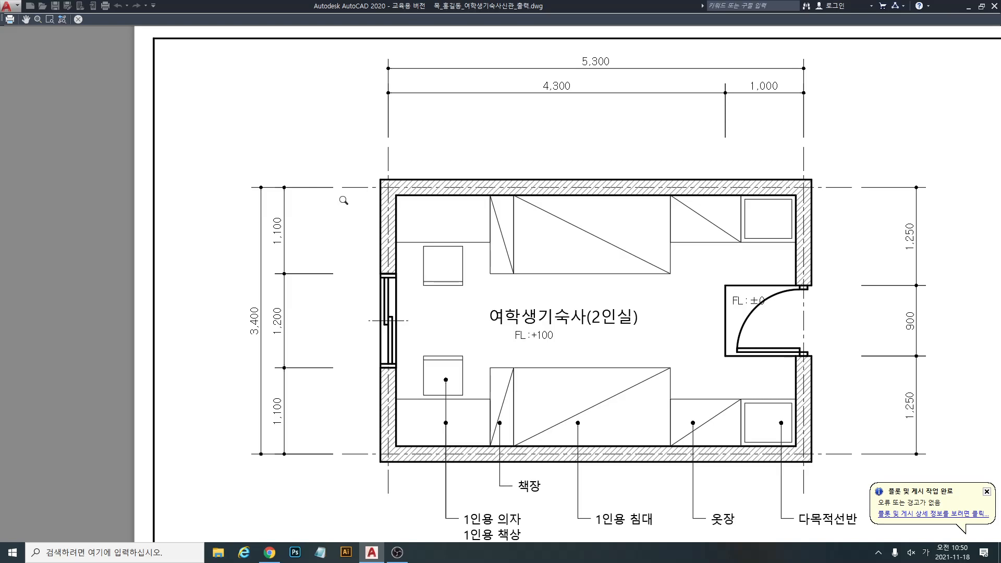
{"action": "key", "text": "Escape"}
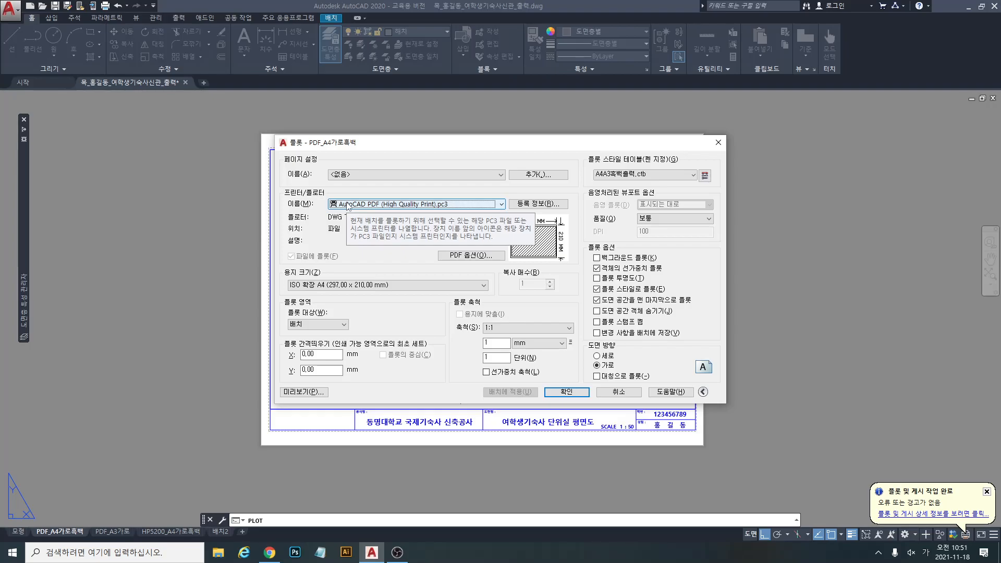
Plot the PDF_A4가로흑백 layout to a PDF in the 문서 folder, adding 01 to the end of the suggested file name.
{"action": "left_click", "coordinate": [556, 392]}
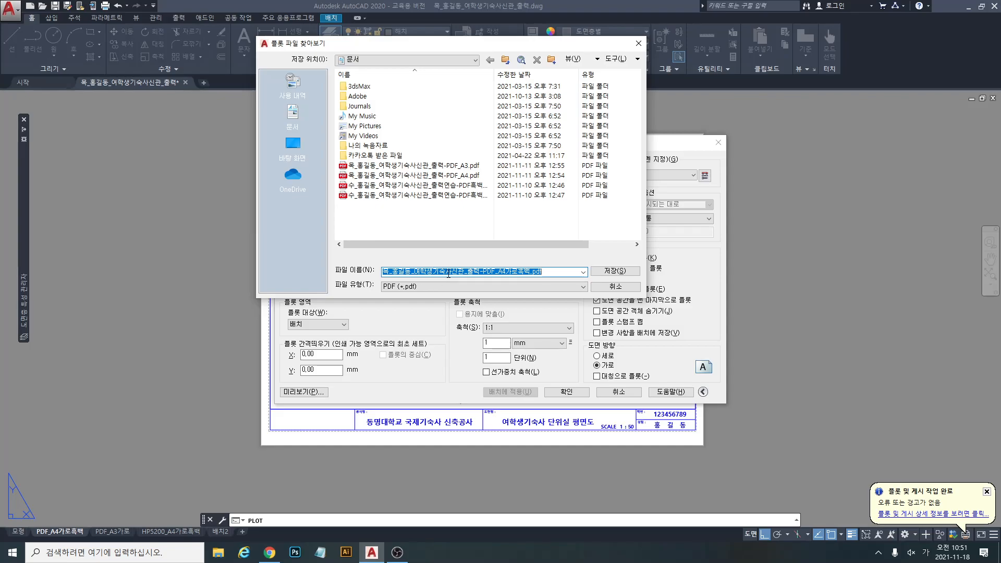
{"action": "left_click", "coordinate": [530, 272]}
{"action": "key", "text": "Tab"}
{"action": "type", "text": "이"}
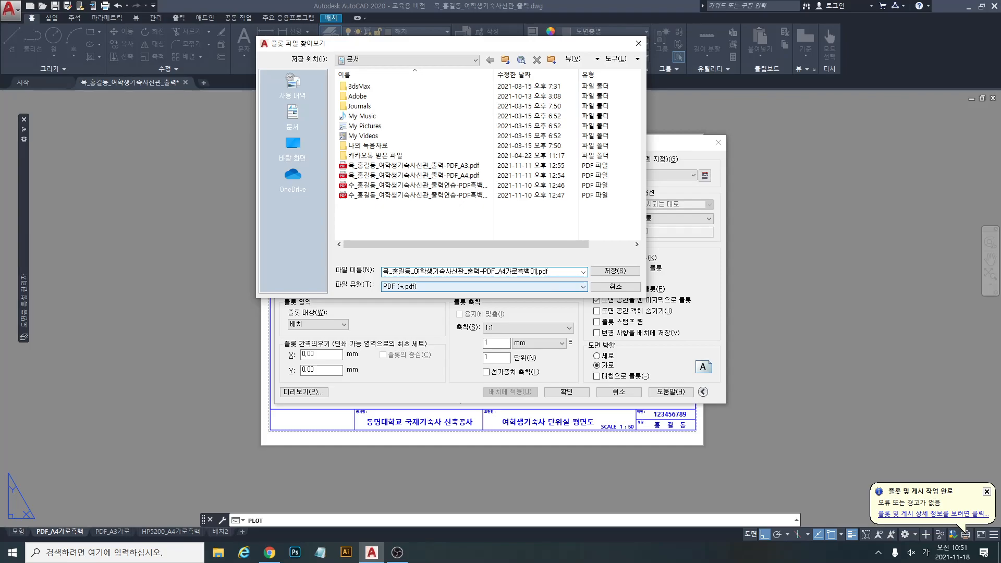
{"action": "left_click", "coordinate": [630, 272]}
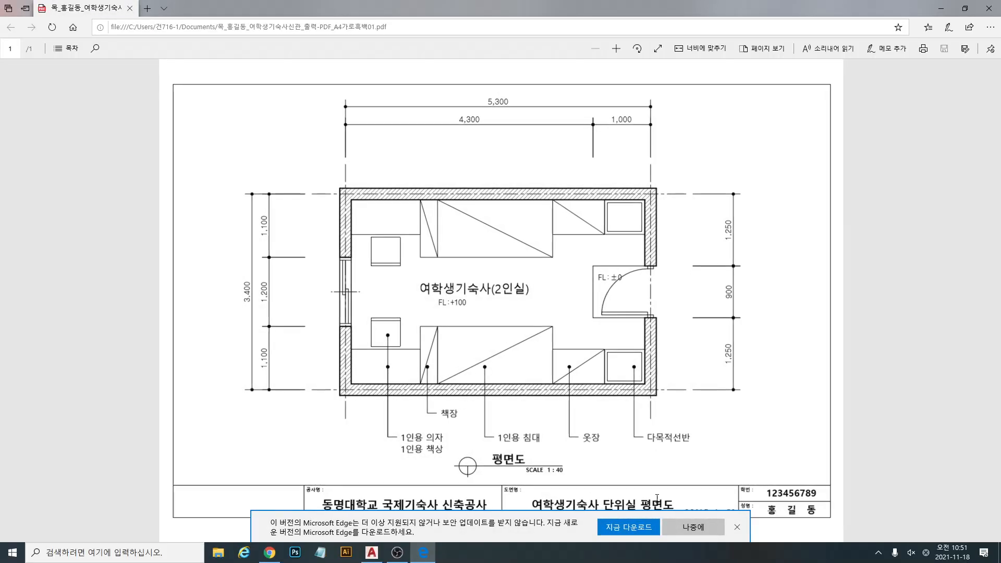
Examine the wall, hatch, furniture and center lineweights in the plotted PDF, dismiss the browser notices, and close the PDF.
{"action": "left_click", "coordinate": [737, 528]}
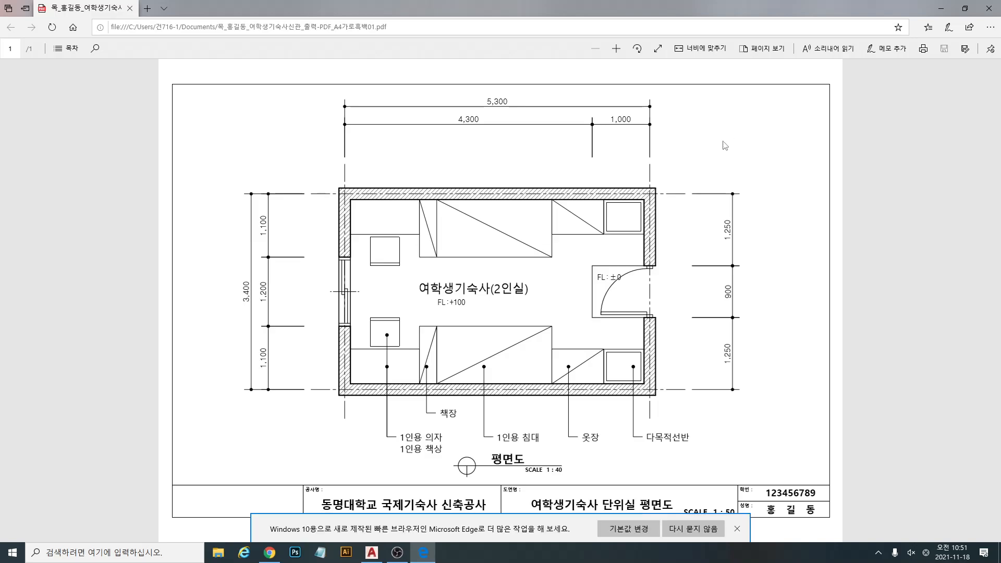
{"action": "scroll", "coordinate": [630, 155], "scroll_direction": "up", "scroll_amount": 3, "text": "ctrl"}
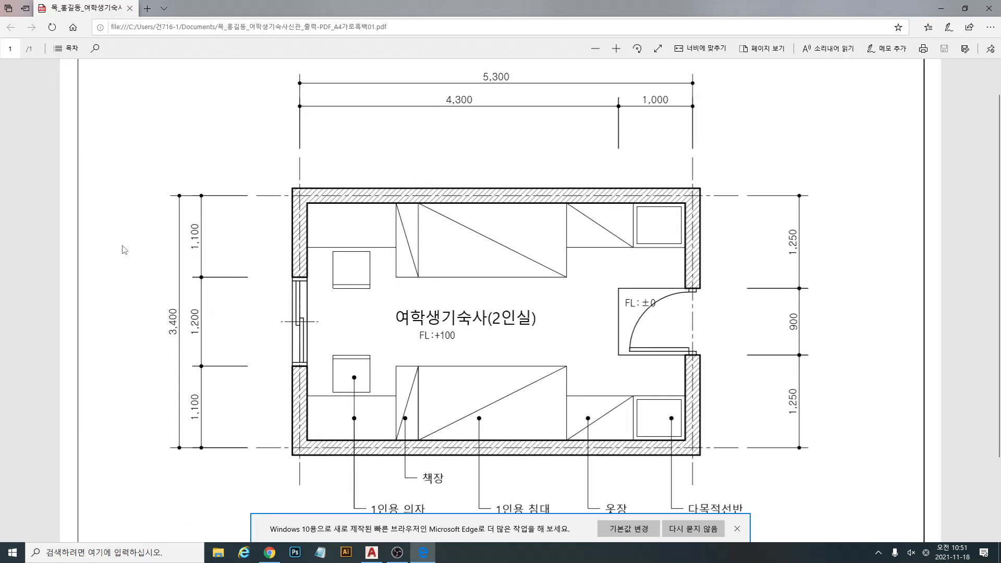
{"action": "scroll", "coordinate": [195, 163], "scroll_direction": "up", "scroll_amount": 5, "text": "ctrl"}
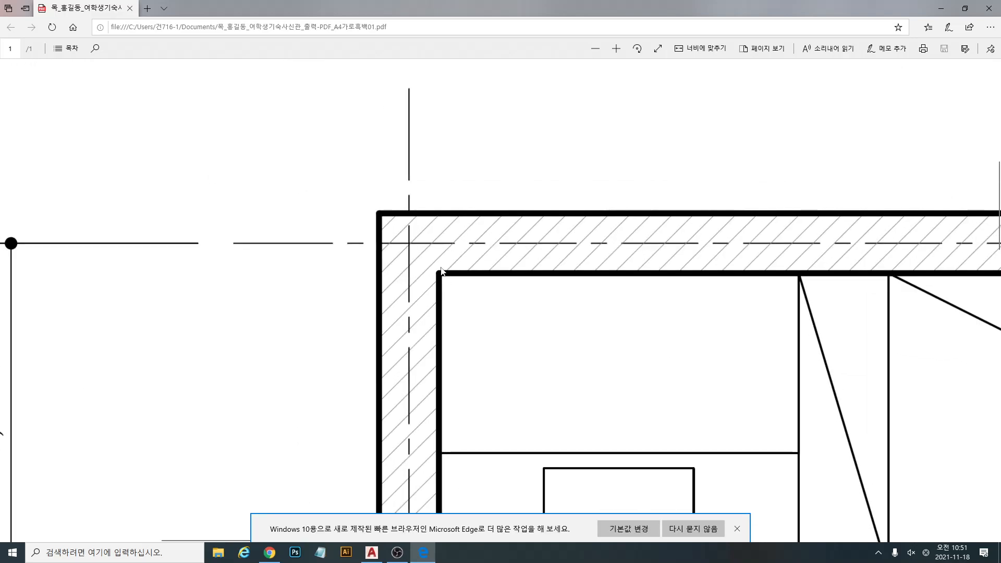
{"action": "scroll", "coordinate": [257, 299], "scroll_direction": "down", "scroll_amount": 2, "text": "ctrl"}
{"action": "scroll", "coordinate": [355, 214], "scroll_direction": "down", "scroll_amount": 4, "text": "ctrl"}
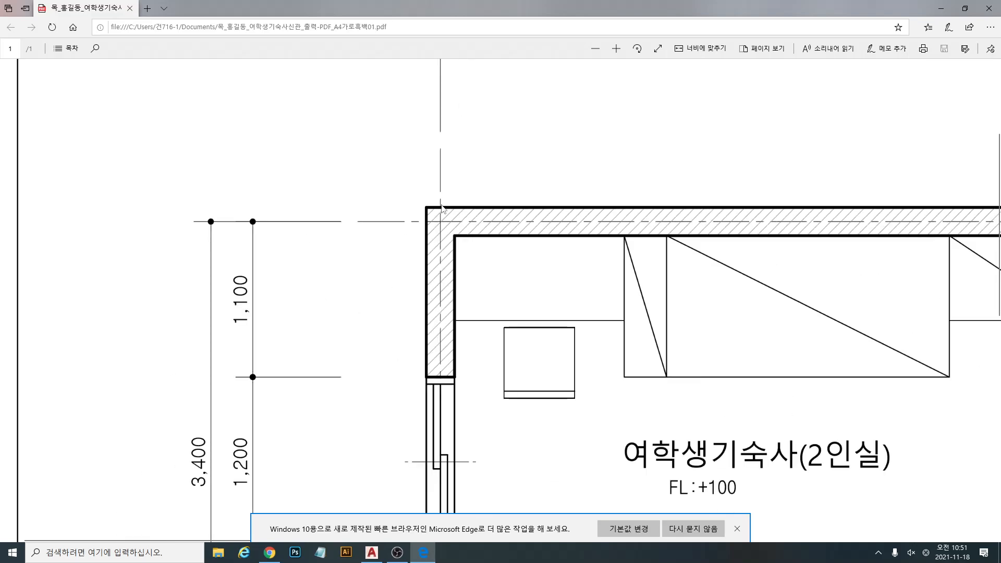
{"action": "scroll", "coordinate": [352, 212], "scroll_direction": "down", "scroll_amount": 2, "text": "ctrl"}
{"action": "scroll", "coordinate": [719, 192], "scroll_direction": "down", "scroll_amount": 2, "text": "ctrl"}
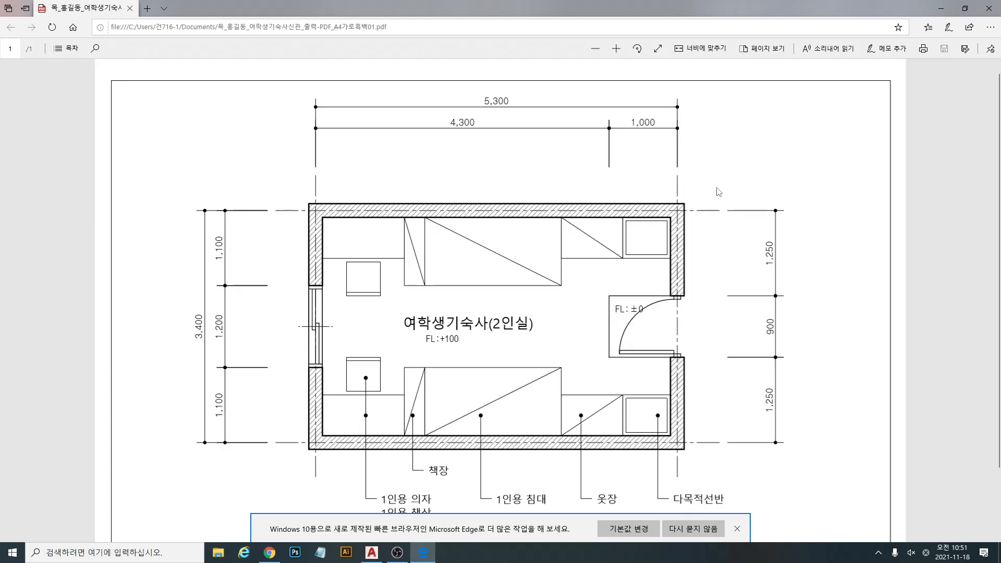
{"action": "scroll", "coordinate": [759, 196], "scroll_direction": "down", "scroll_amount": 4, "text": "ctrl"}
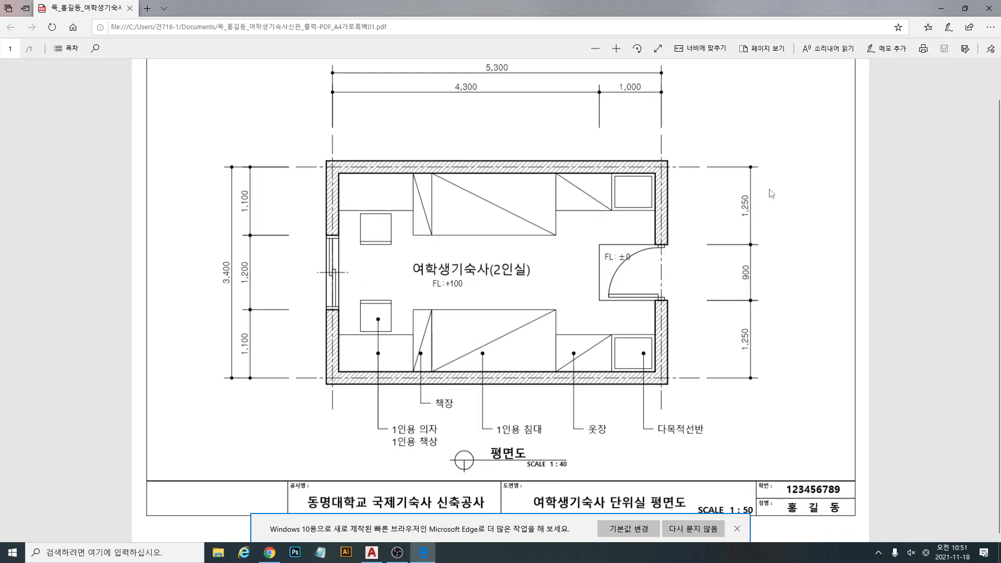
{"action": "scroll", "coordinate": [743, 187], "scroll_direction": "down", "scroll_amount": 2, "text": "ctrl"}
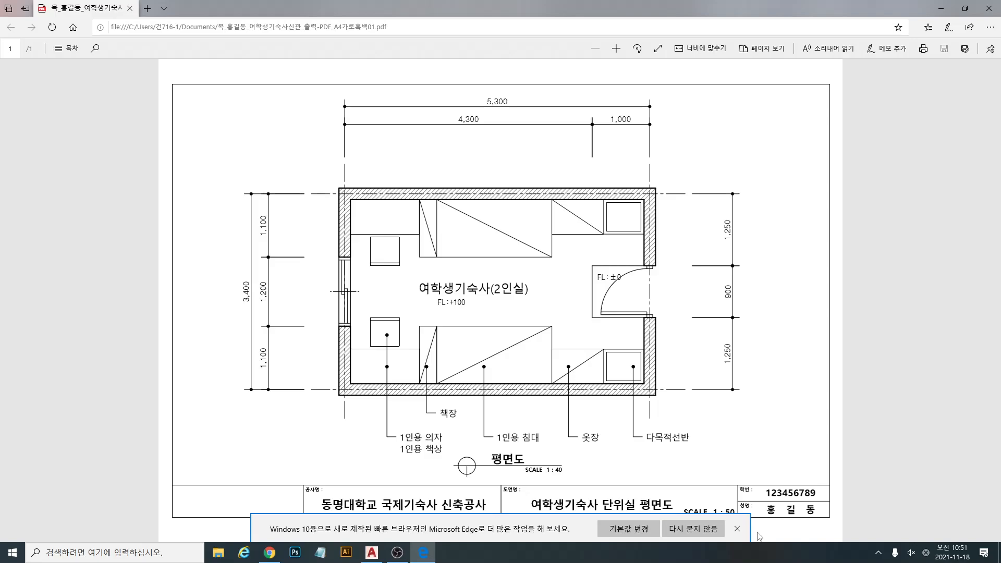
{"action": "left_click", "coordinate": [740, 531]}
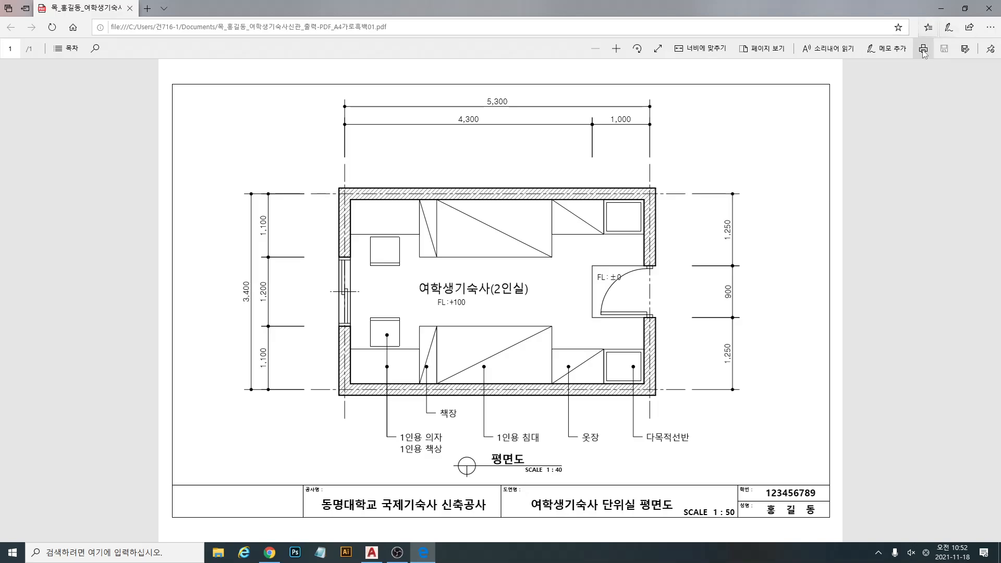
{"action": "right_click", "coordinate": [789, 93]}
{"action": "left_click", "coordinate": [806, 108]}
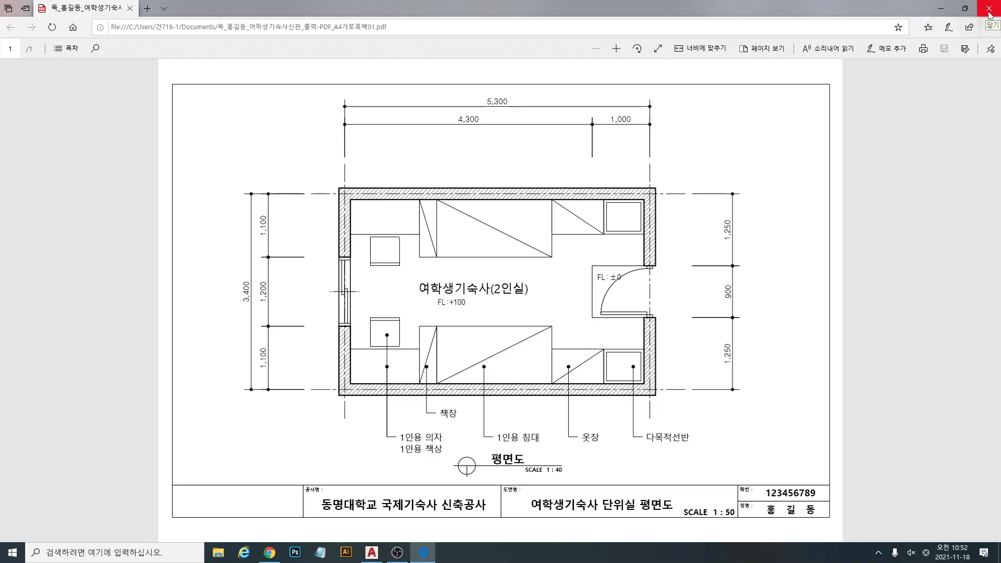
{"action": "left_click", "coordinate": [130, 9]}
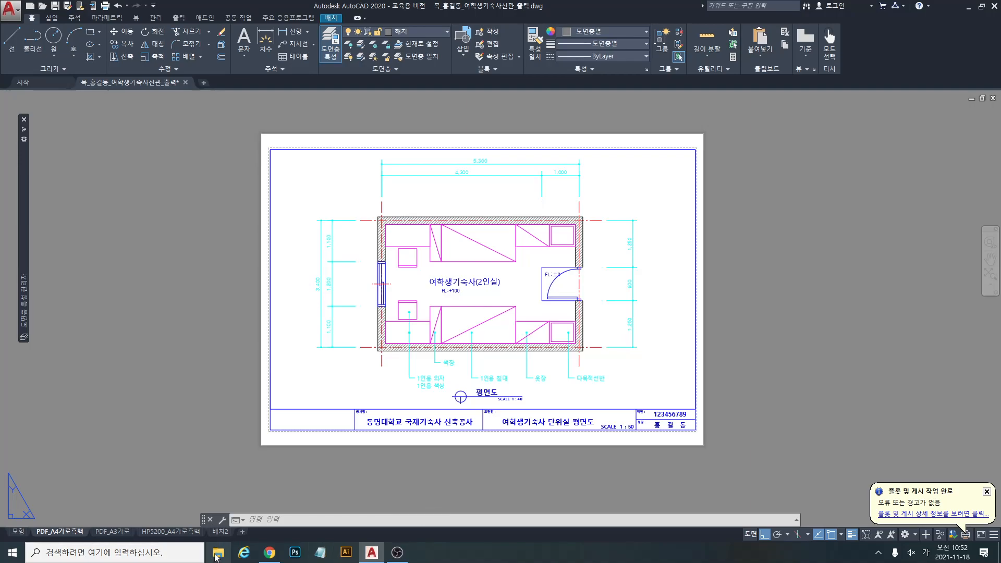
Browse the drives and user folders in File Explorer to locate the plotted PDF in the 문서 folder.
{"action": "left_click", "coordinate": [216, 553]}
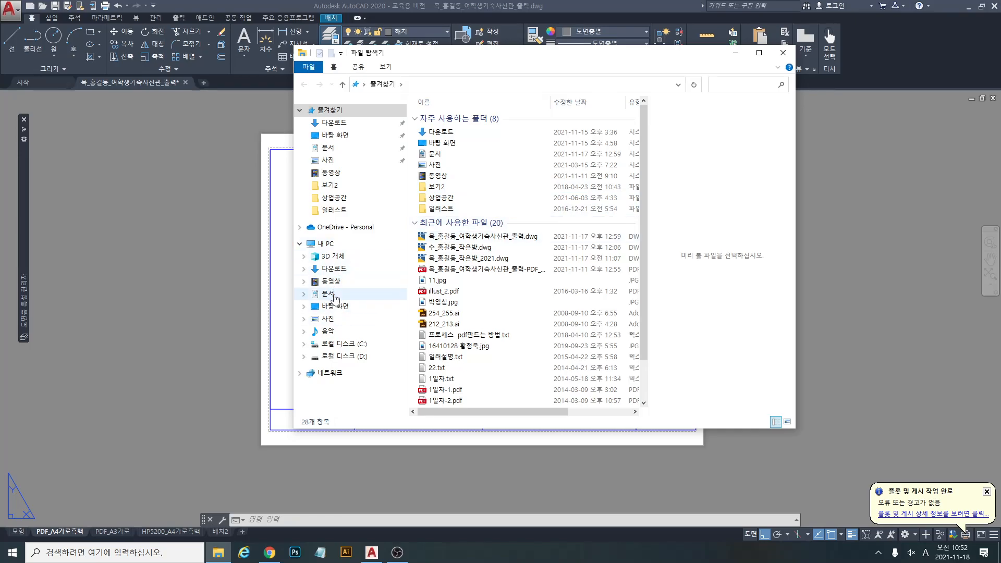
{"action": "left_click", "coordinate": [340, 357]}
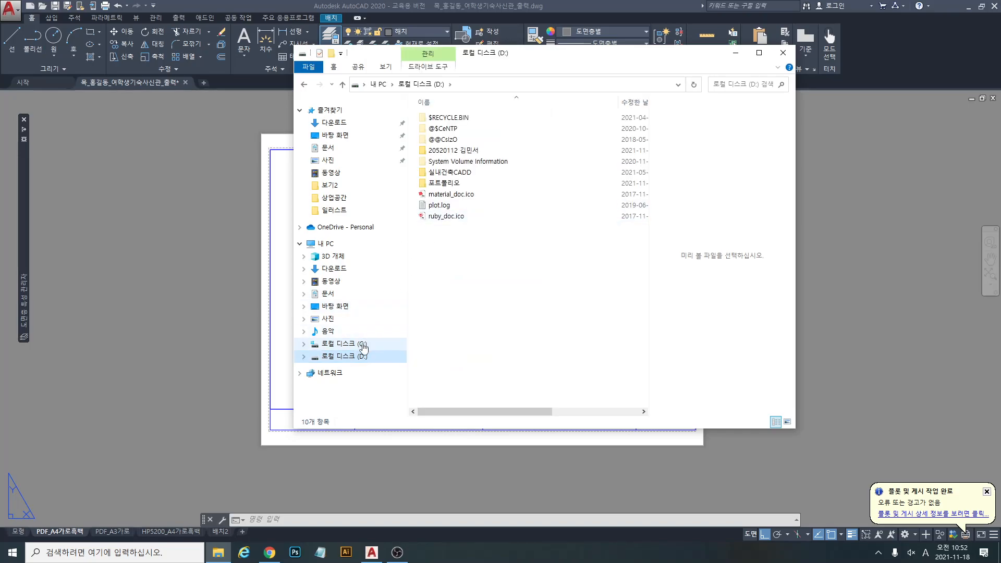
{"action": "left_click", "coordinate": [341, 344]}
{"action": "left_click", "coordinate": [343, 294]}
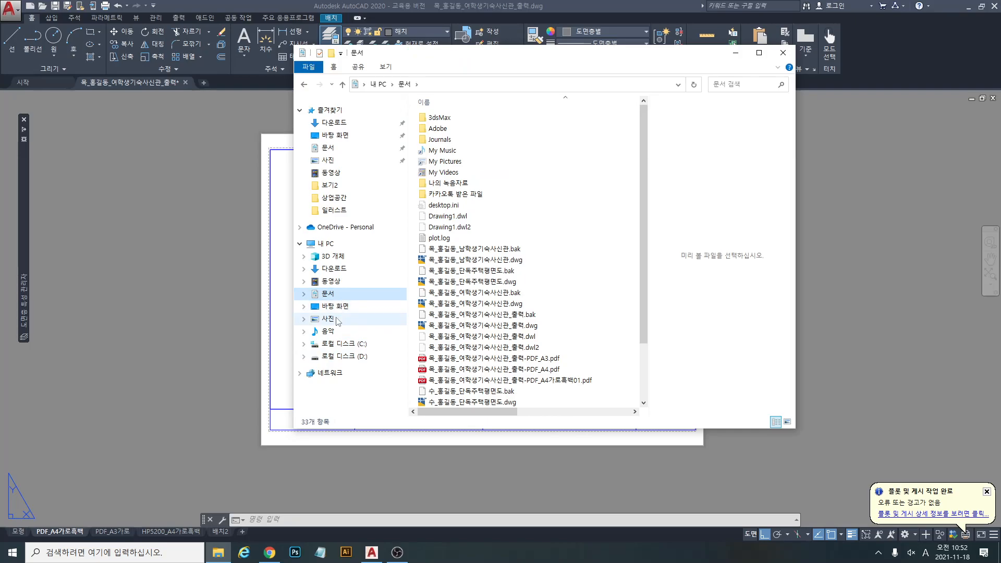
{"action": "left_click", "coordinate": [342, 268]}
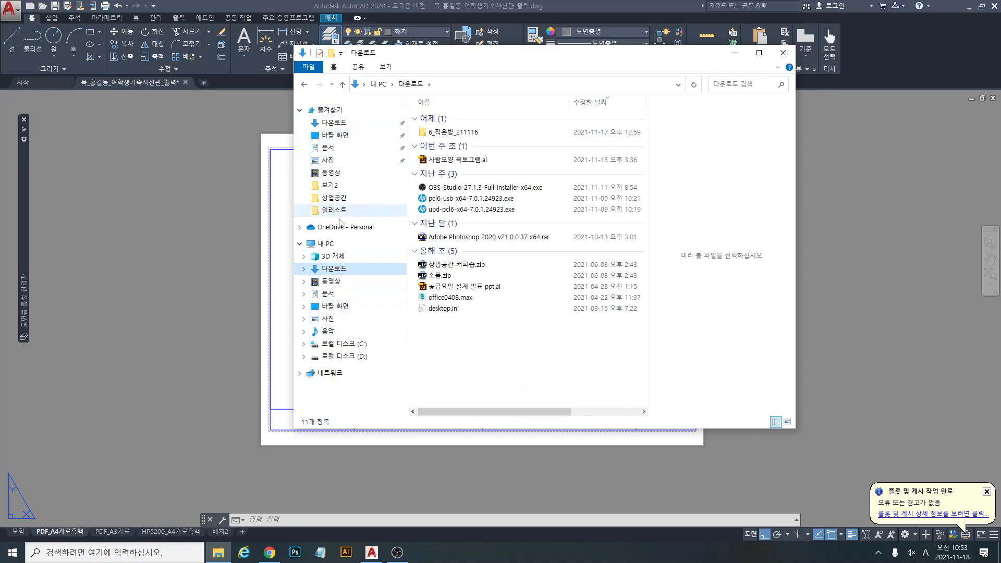
{"action": "left_click", "coordinate": [332, 295]}
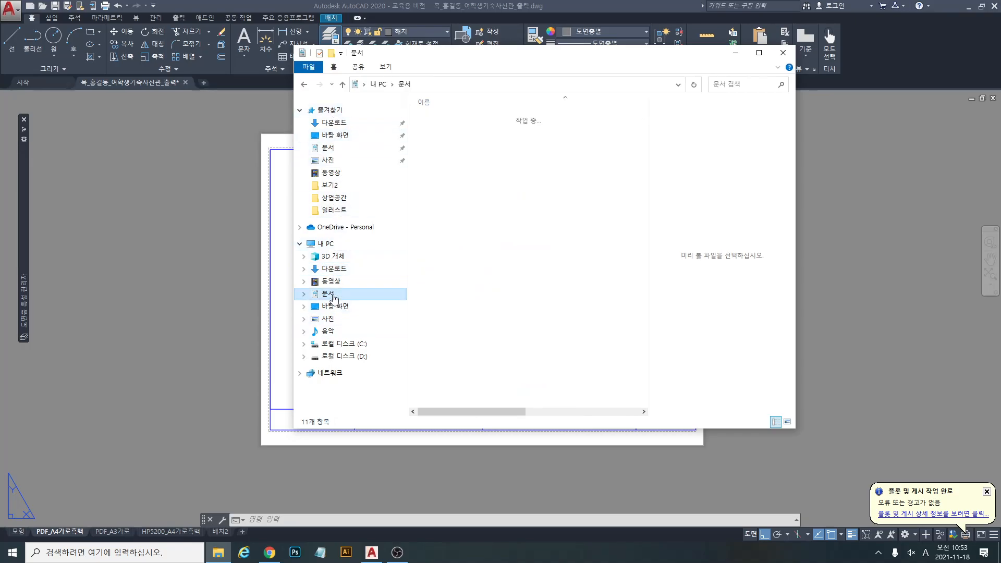
{"action": "left_click", "coordinate": [344, 356]}
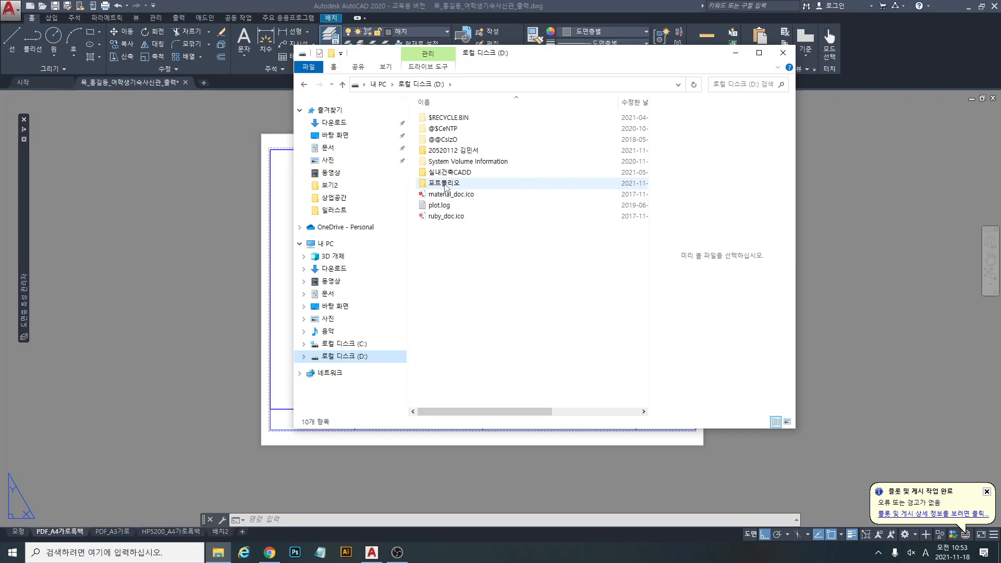
{"action": "left_click", "coordinate": [348, 344]}
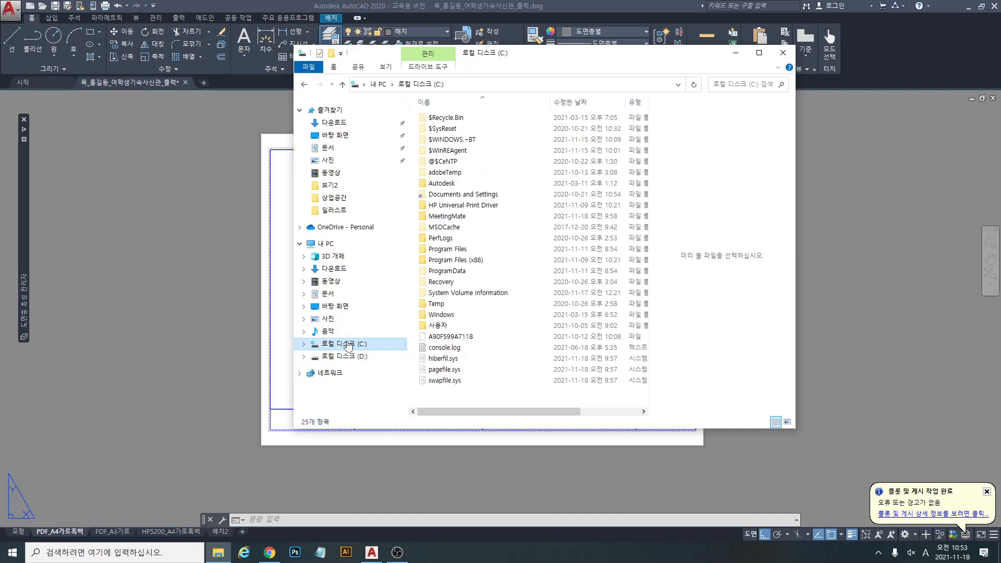
{"action": "left_click", "coordinate": [333, 319]}
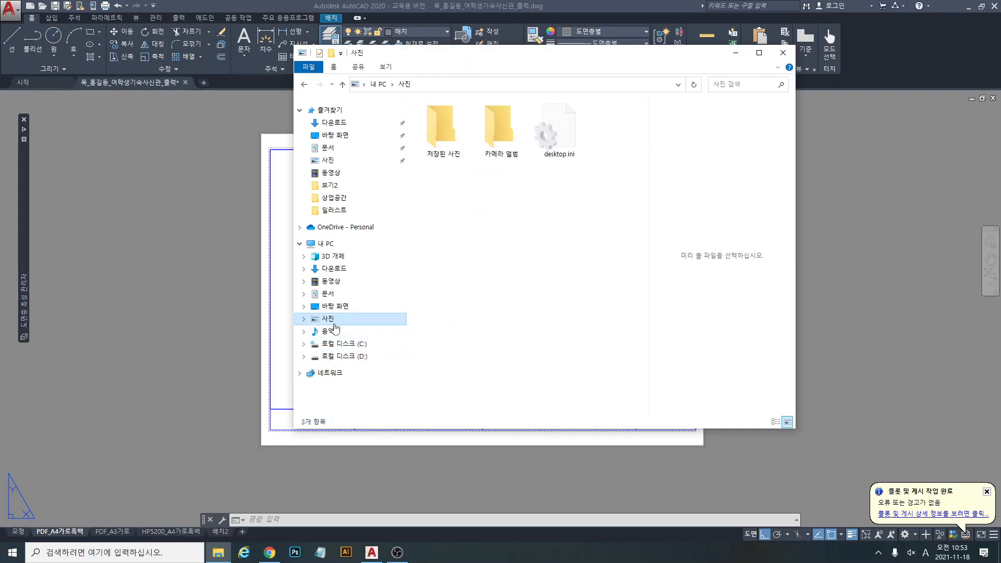
{"action": "left_click", "coordinate": [337, 309]}
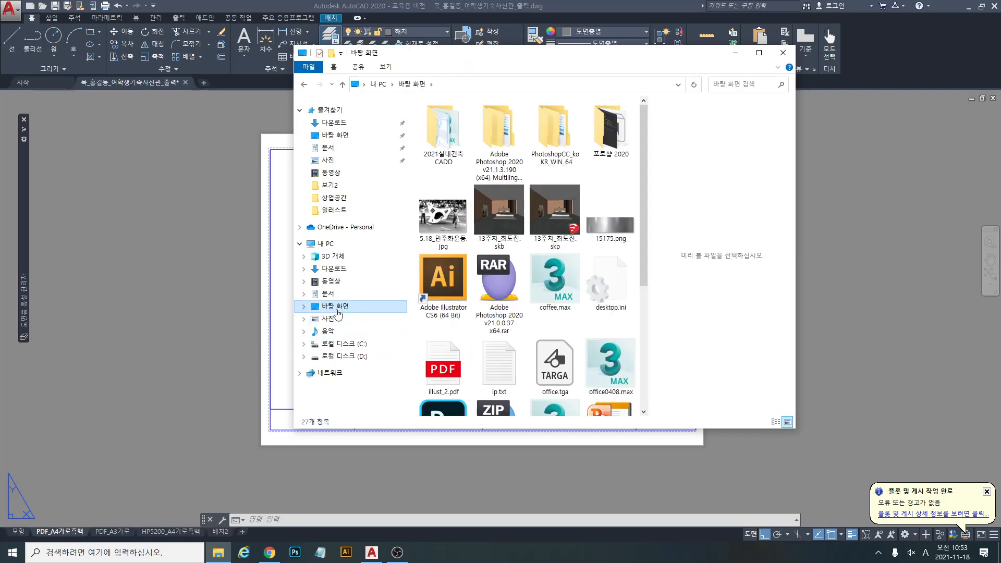
{"action": "left_click", "coordinate": [338, 295]}
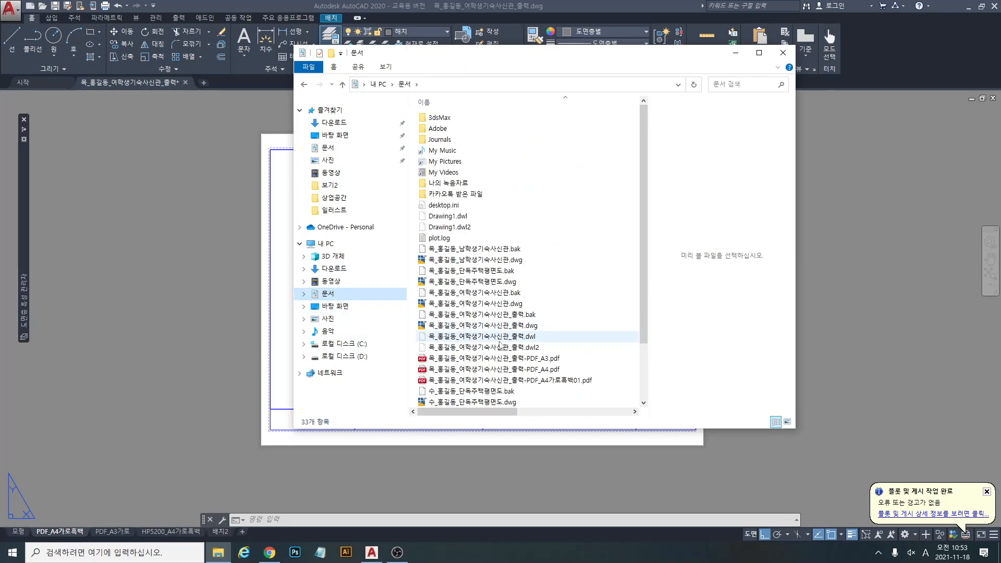
Open the plotted PDF_A4가로흑백01 PDF with Chrome, without making it the default app, and maximize the browser window.
{"action": "left_click", "coordinate": [572, 384]}
{"action": "right_click", "coordinate": [532, 383]}
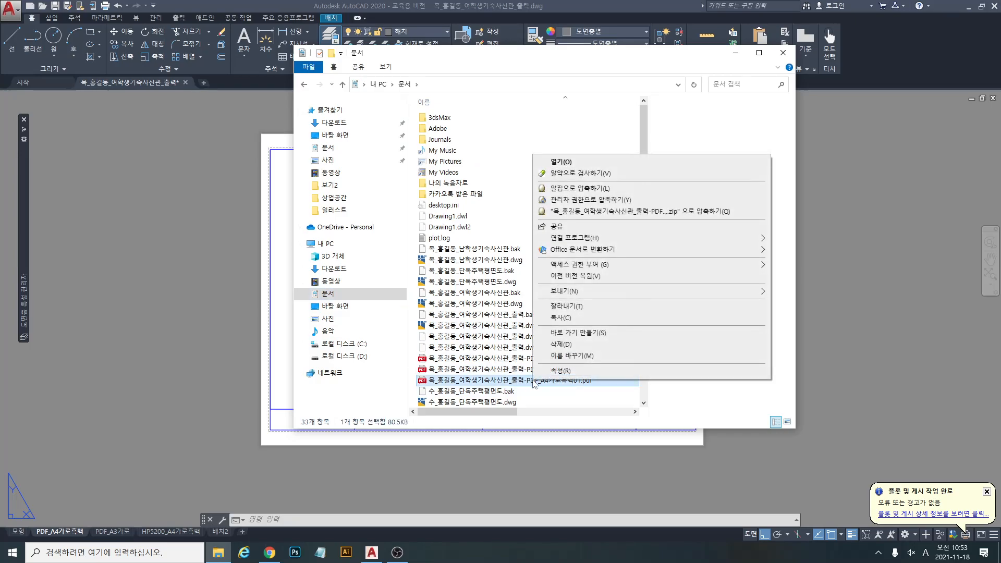
{"action": "mouse_move", "coordinate": [582, 243]}
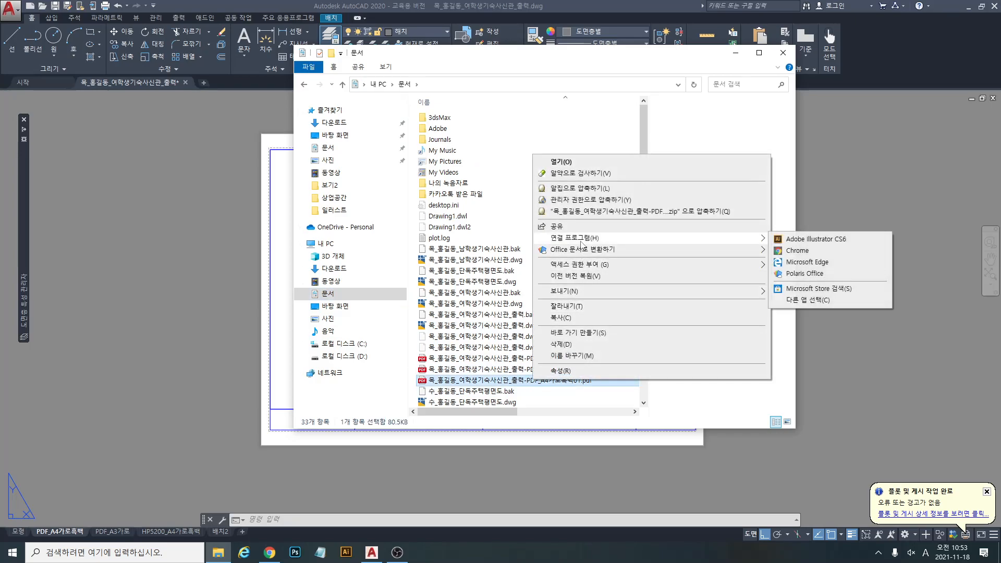
{"action": "left_click", "coordinate": [825, 300]}
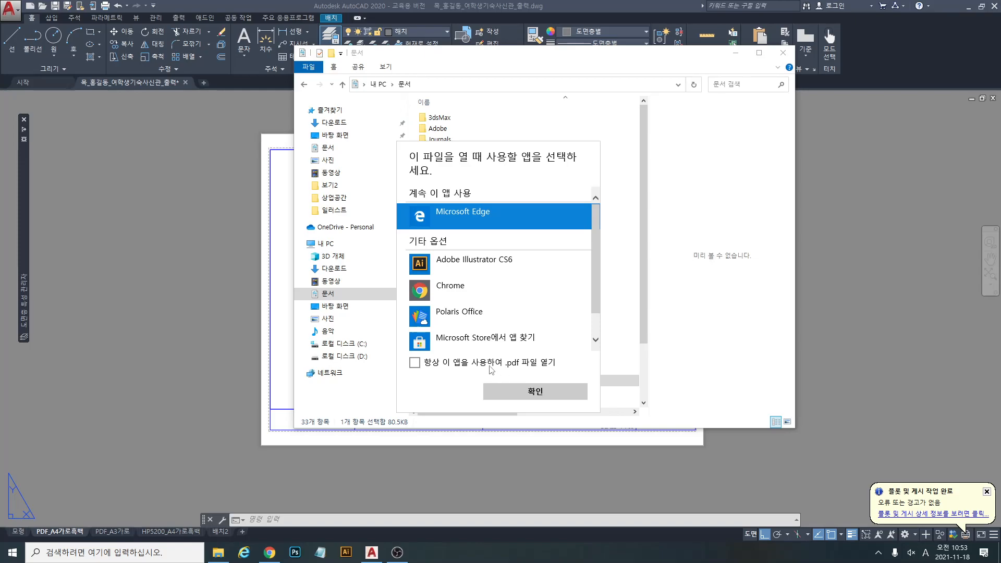
{"action": "left_click", "coordinate": [438, 297]}
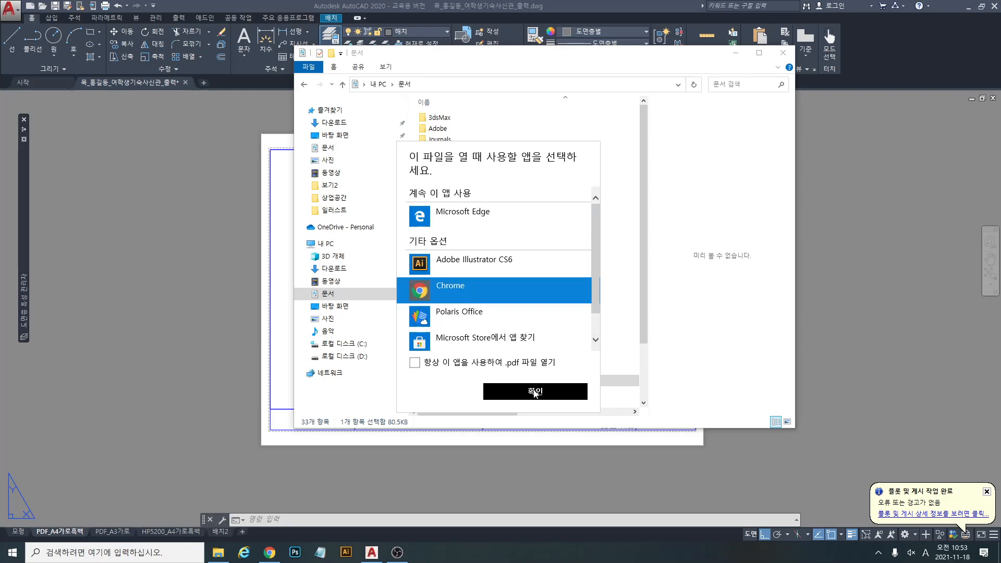
{"action": "left_click", "coordinate": [536, 391]}
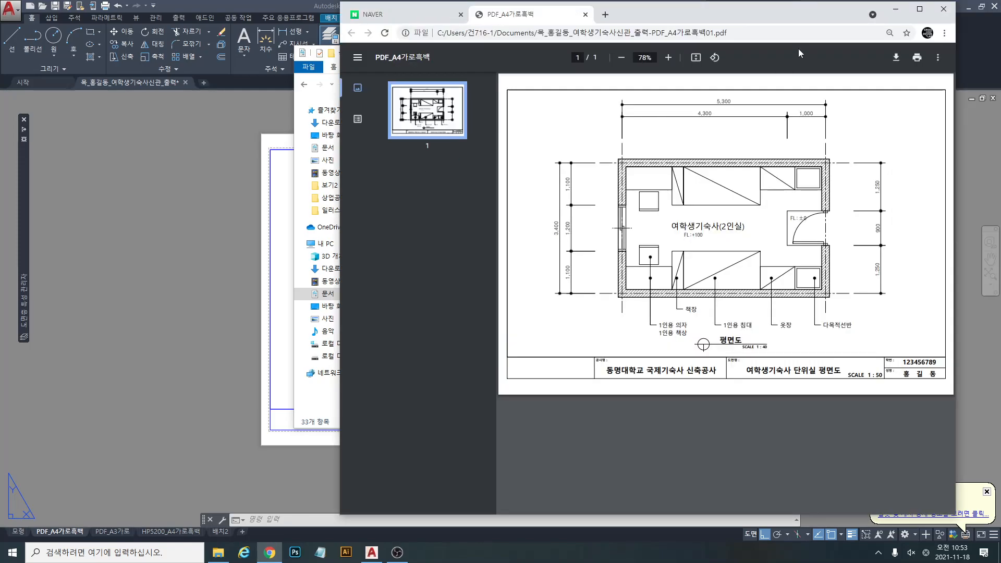
{"action": "left_click", "coordinate": [919, 9]}
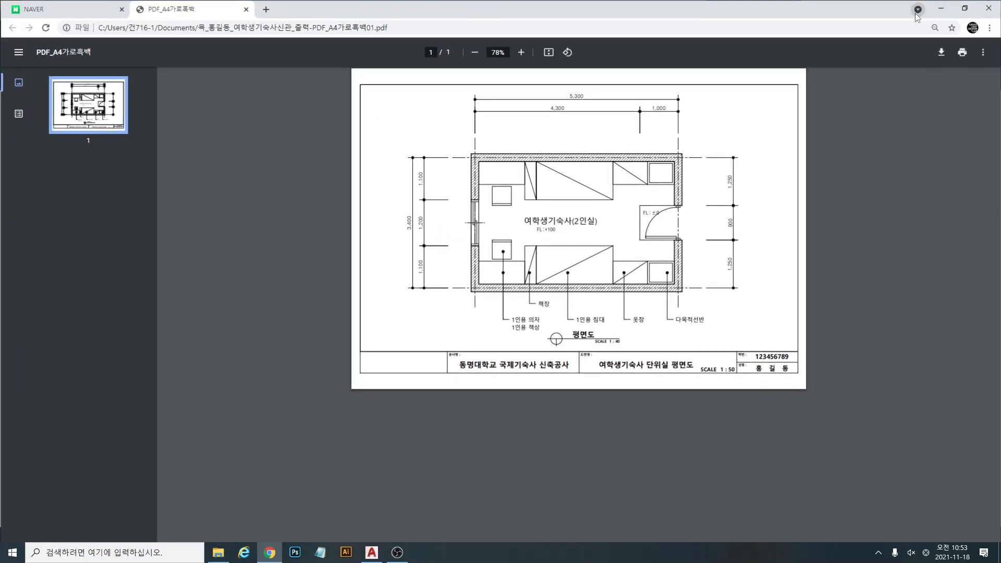
Start printing the PDF with the Hewlett-Packard HP LaserJet 5200 as destination and show the additional print settings.
{"action": "left_click", "coordinate": [962, 52]}
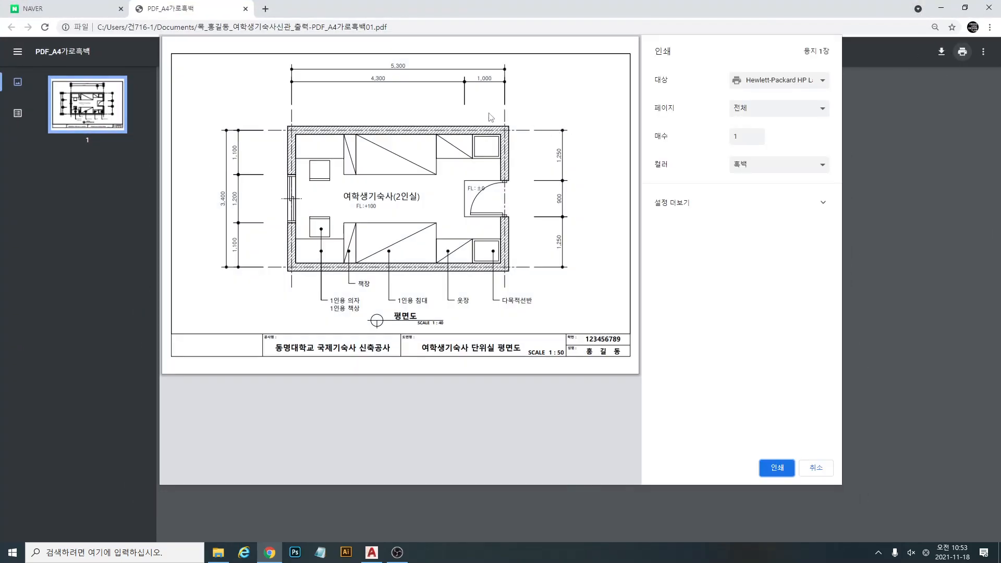
{"action": "left_click", "coordinate": [819, 83]}
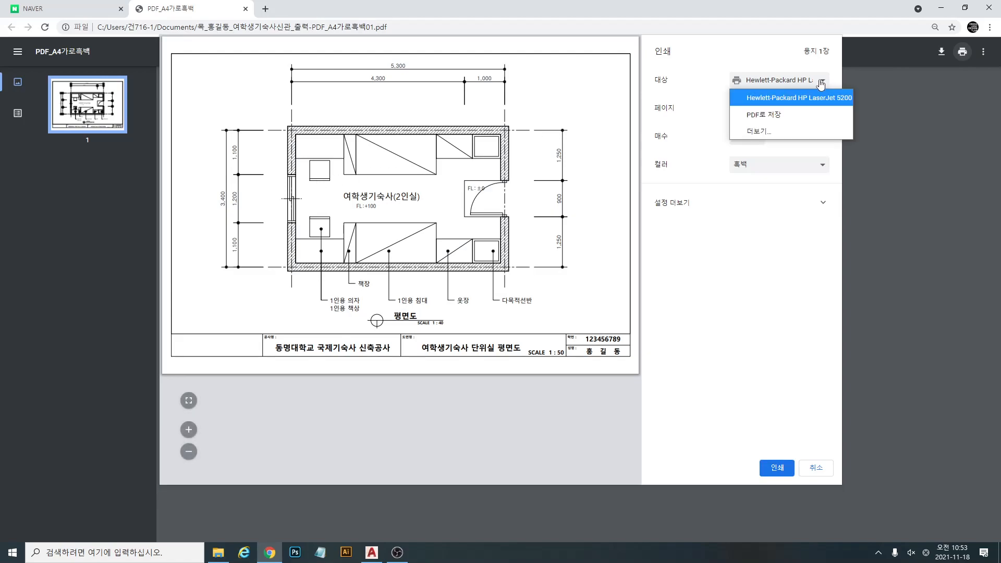
{"action": "left_click", "coordinate": [846, 99]}
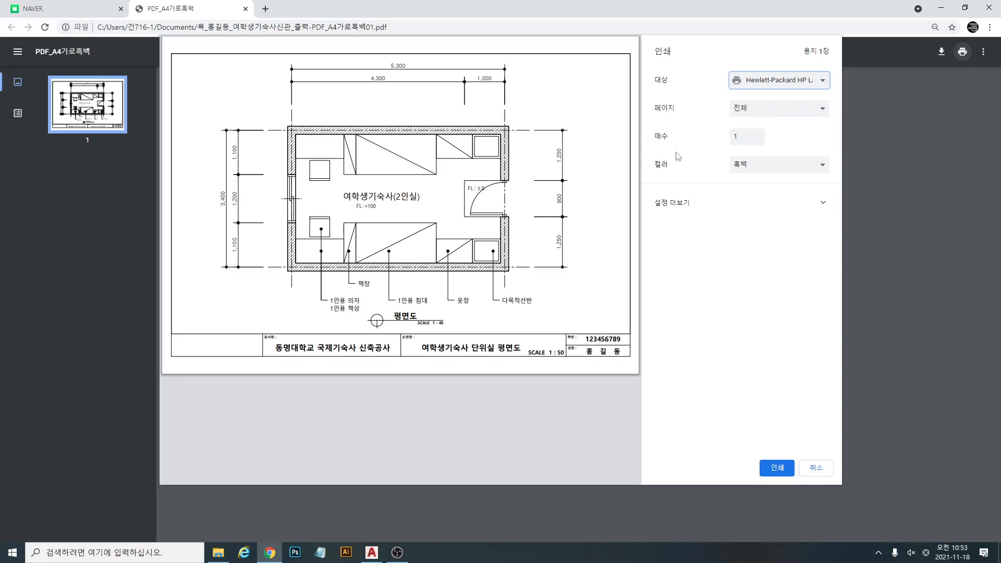
{"action": "left_click", "coordinate": [686, 207]}
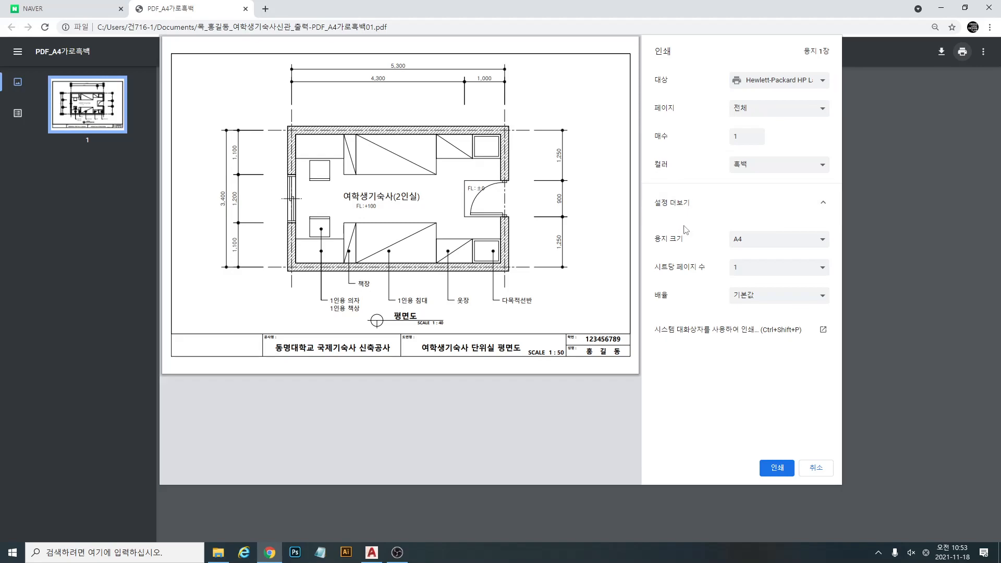
Set the print scale to 맞춤설정 at 100 and print the PDF.
{"action": "left_click", "coordinate": [757, 302]}
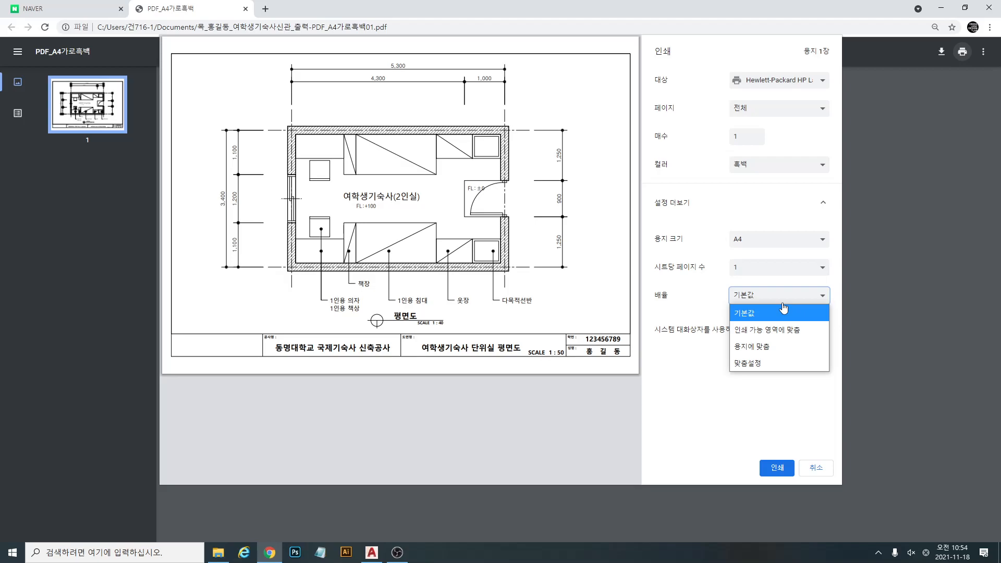
{"action": "left_click", "coordinate": [782, 308]}
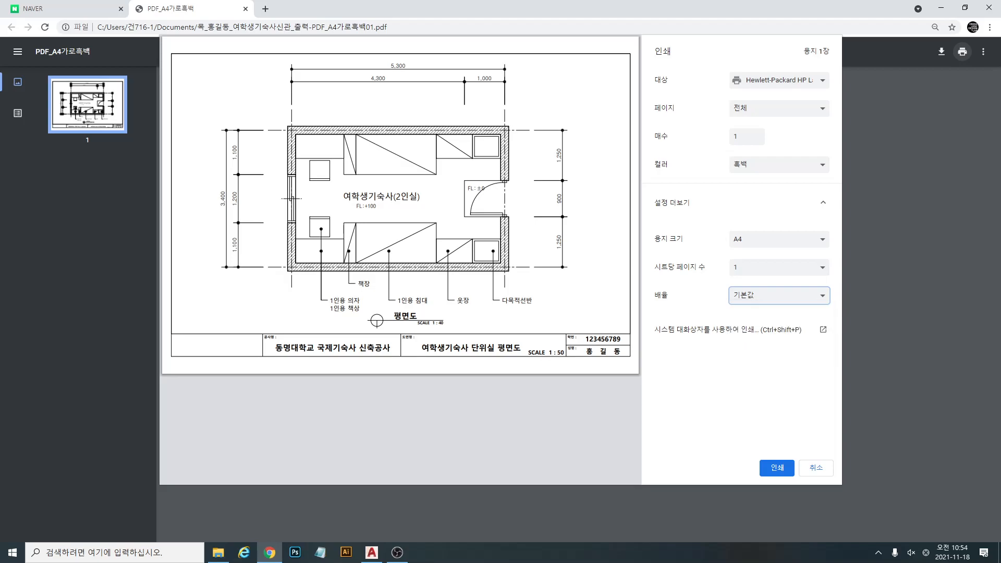
{"action": "left_click", "coordinate": [779, 295]}
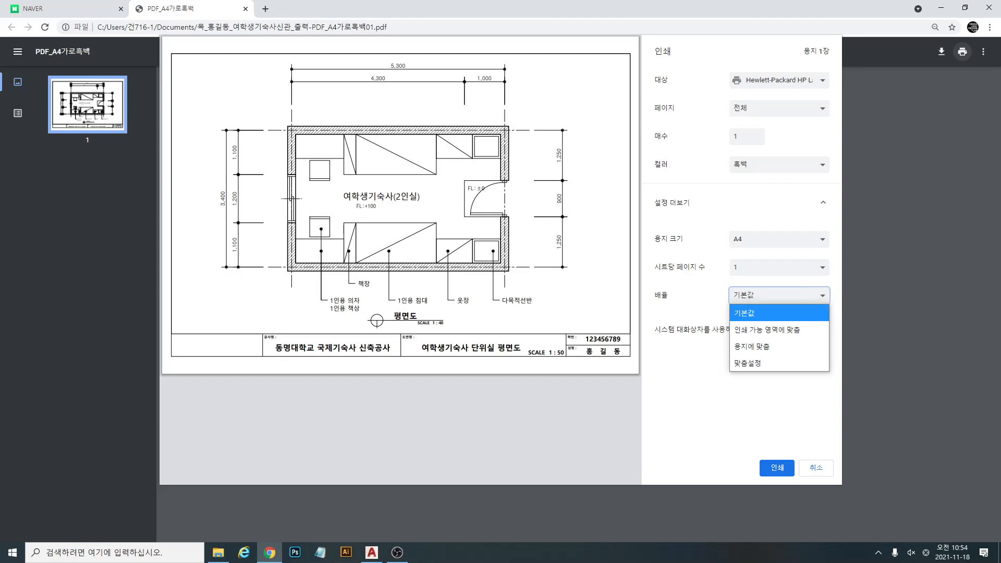
{"action": "left_click", "coordinate": [747, 363]}
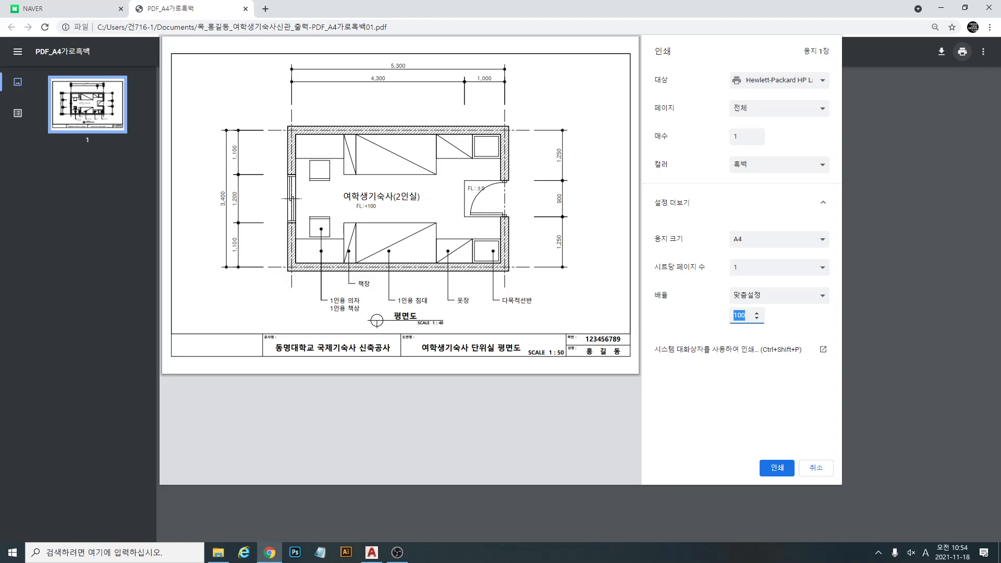
{"action": "key", "text": "Return"}
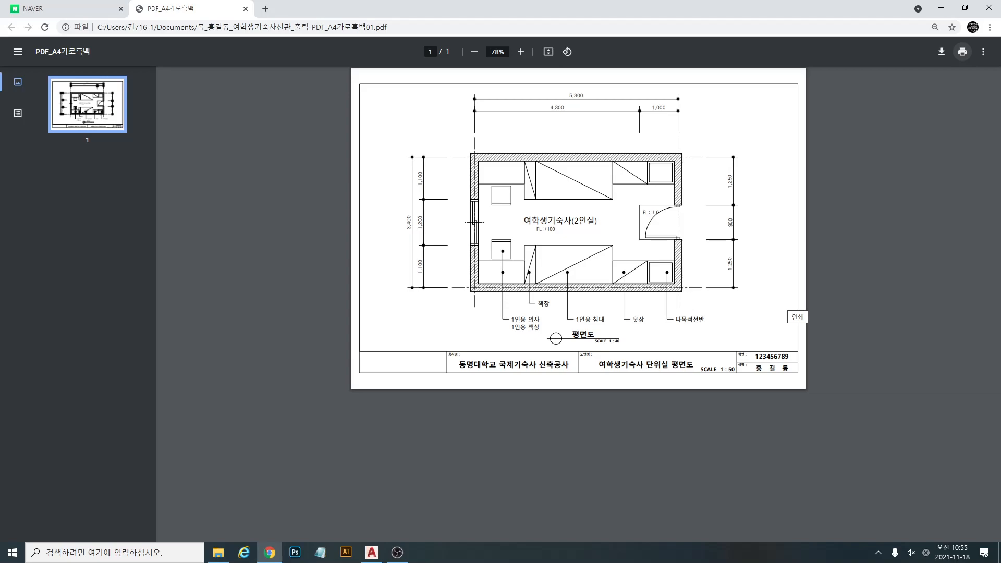
Close the PDF, minimize the browser, and close File Explorer to return to the drawing layout in AutoCAD.
{"action": "left_click", "coordinate": [245, 9]}
{"action": "left_click", "coordinate": [941, 8]}
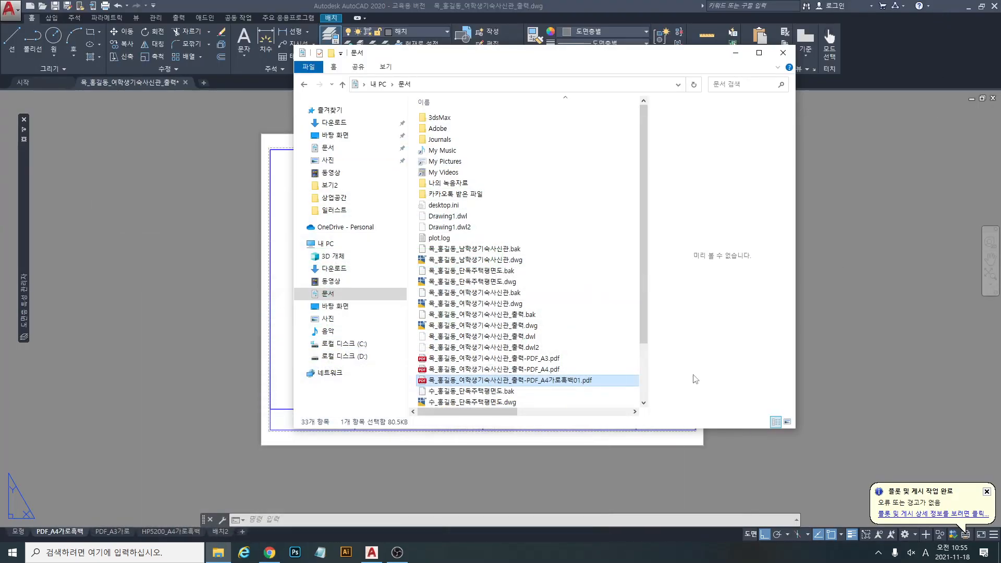
{"action": "left_click_drag", "start_coordinate": [604, 59], "coordinate": [553, 59]}
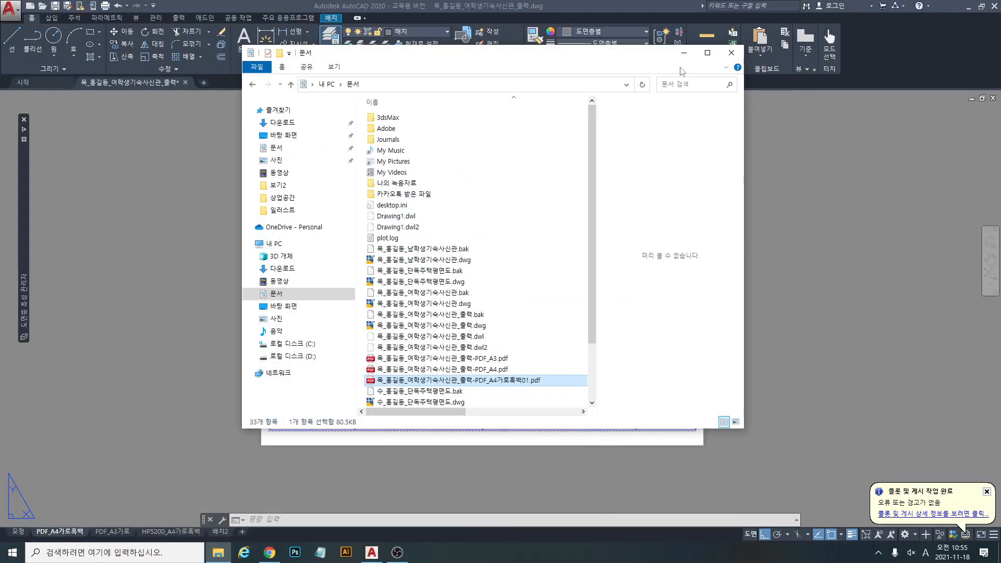
{"action": "left_click", "coordinate": [731, 53]}
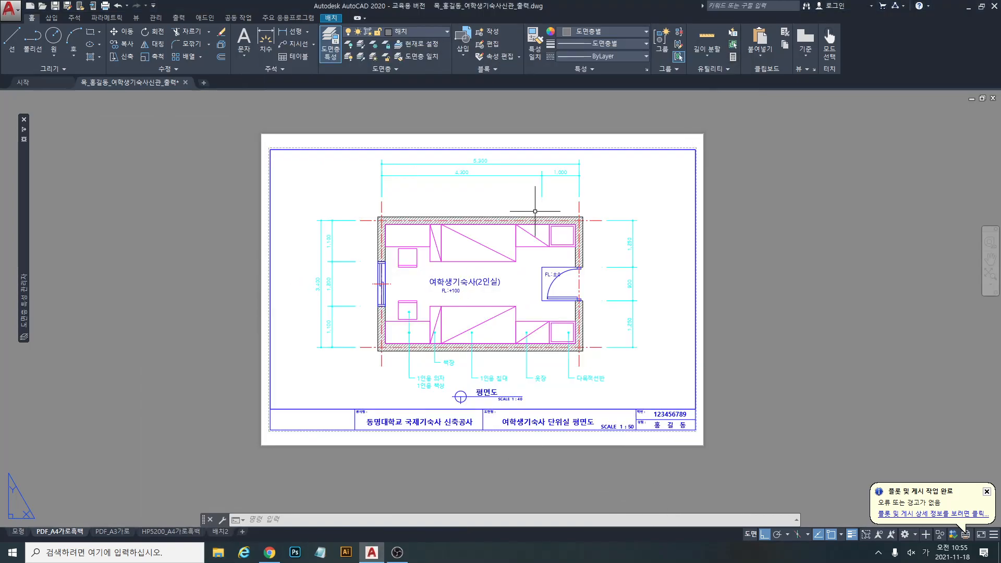